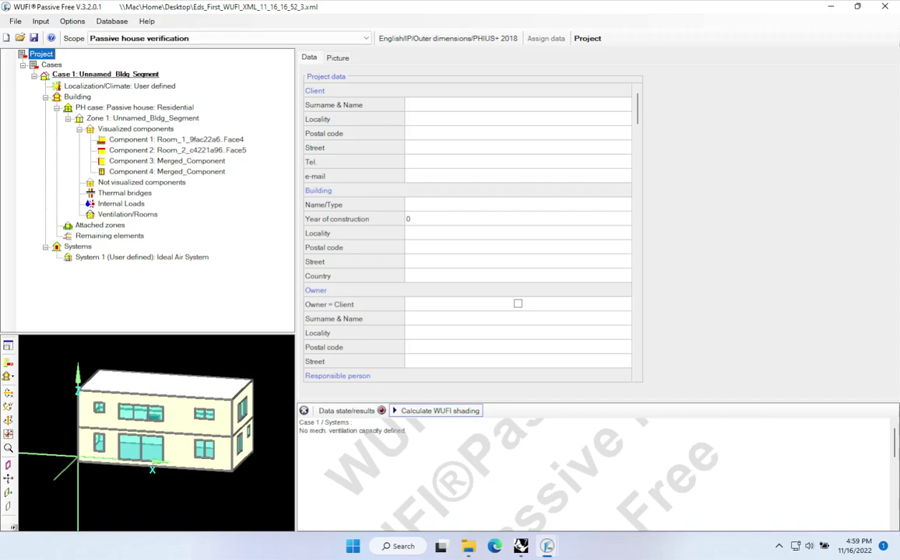
# Examine the supply and exhaust air flow rates assigned to Zone 1's rooms
pyautogui.click(350, 440)
pyautogui.moveTo(257, 374)
pyautogui.mouseDown(button='middle')
pyautogui.moveTo(267, 384)
pyautogui.moveTo(257, 376)
pyautogui.mouseUp(button='middle')
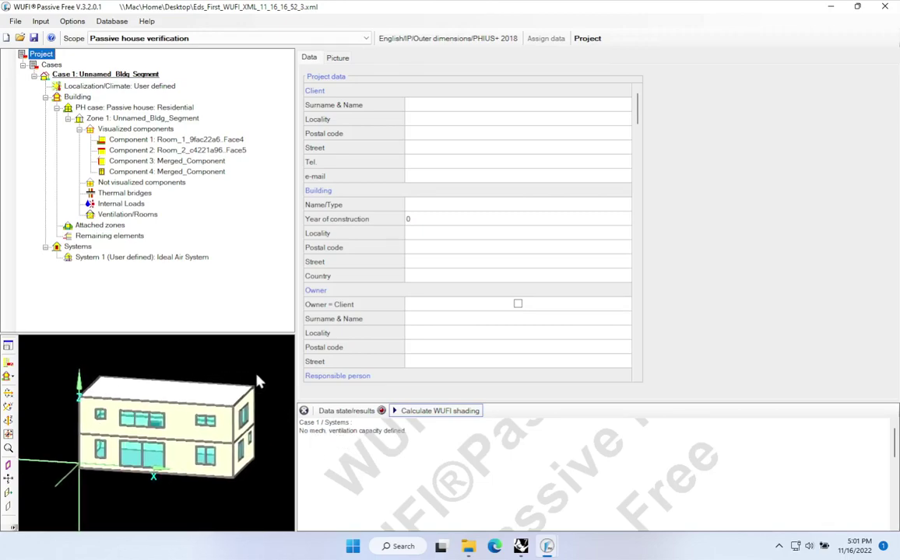
pyautogui.click(123, 215)
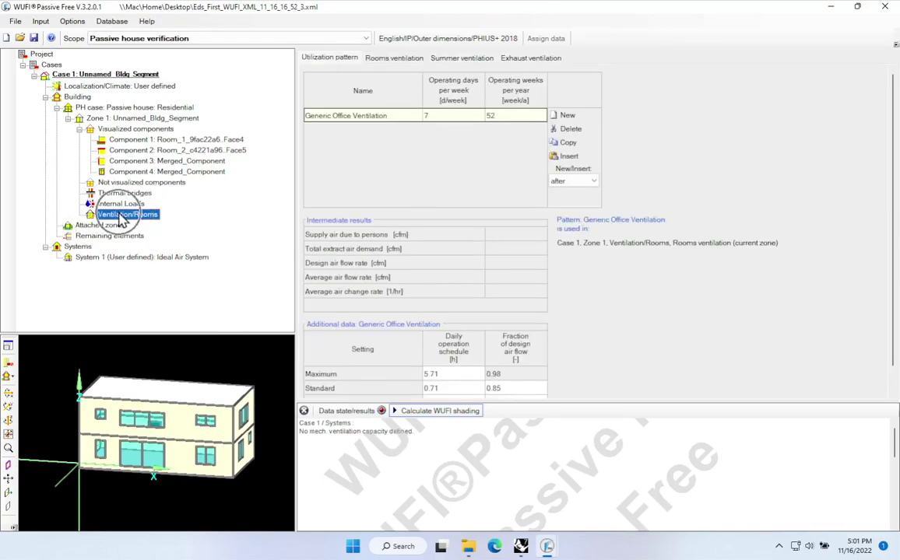
pyautogui.click(394, 60)
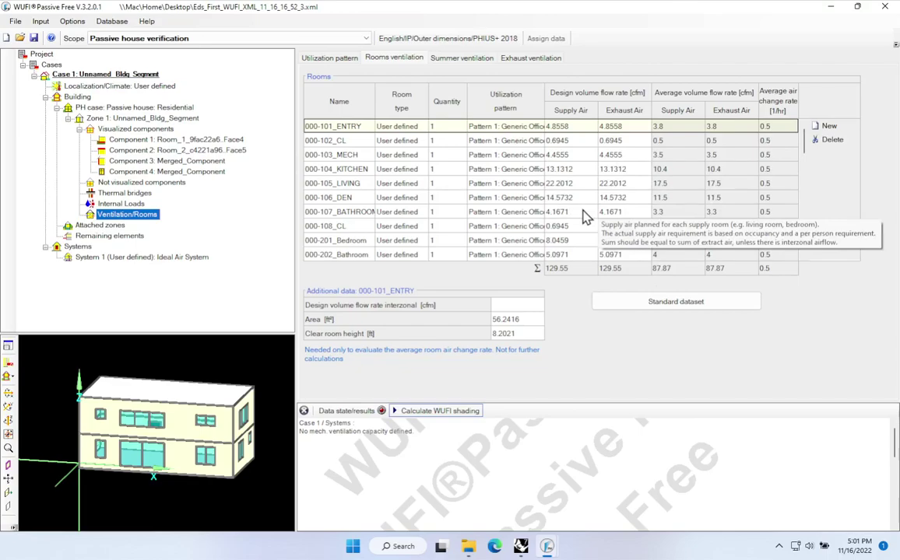
# Add a Mechanical ventilation device to the Ideal Air System, used for space ventilation
pyautogui.click(73, 249)
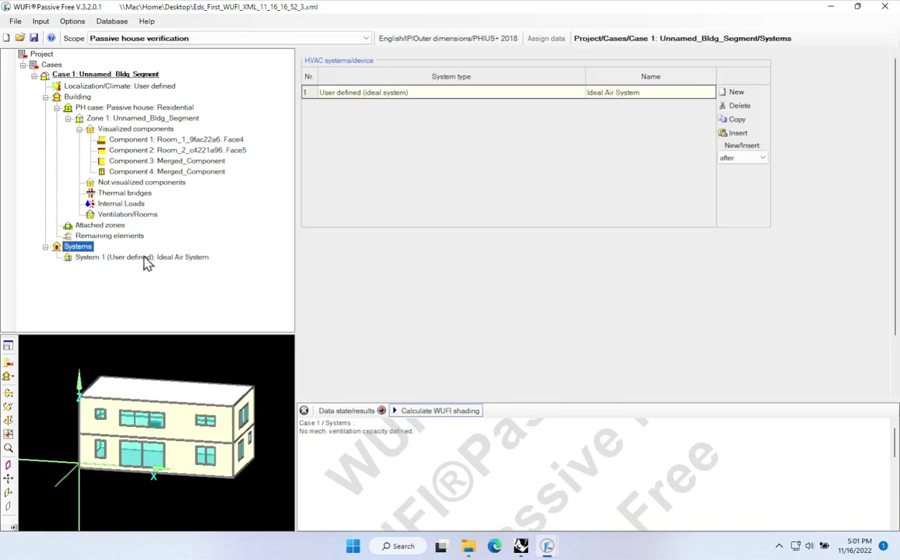
pyautogui.click(185, 260)
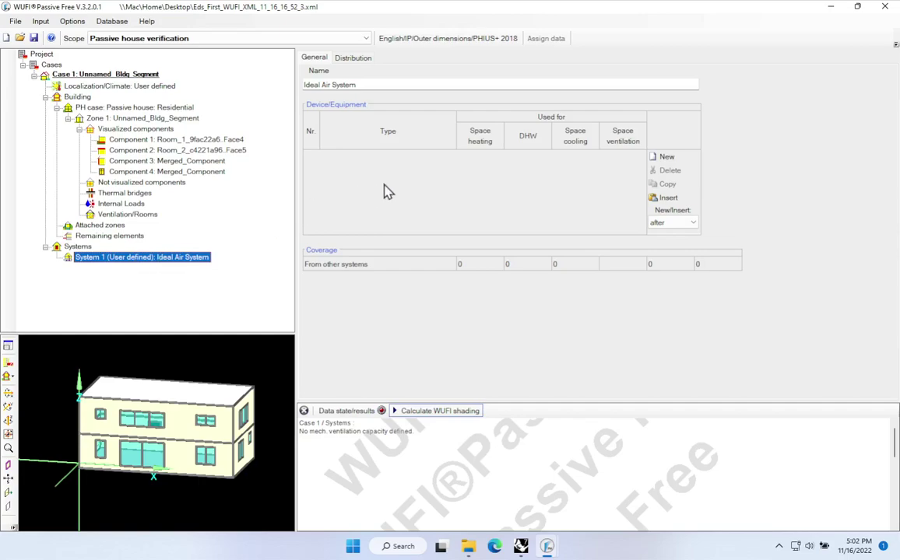
pyautogui.click(664, 163)
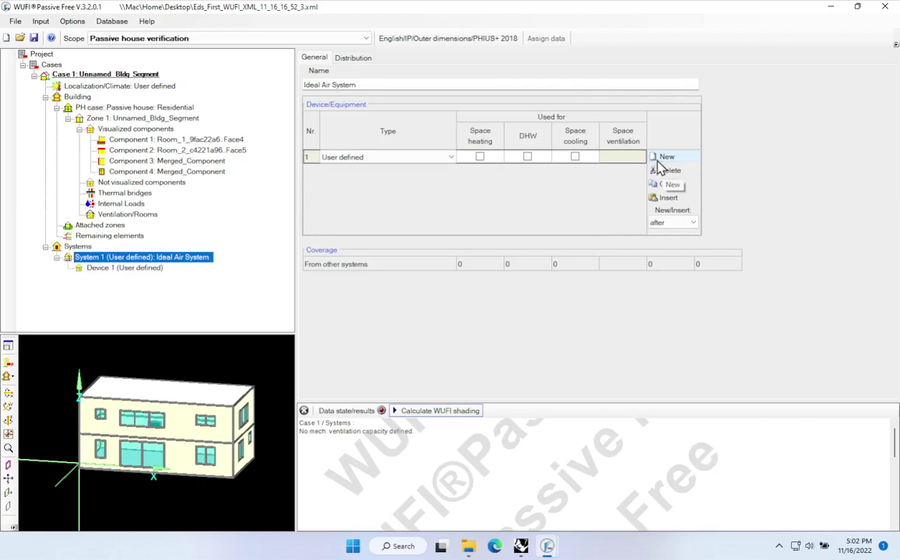
pyautogui.click(450, 158)
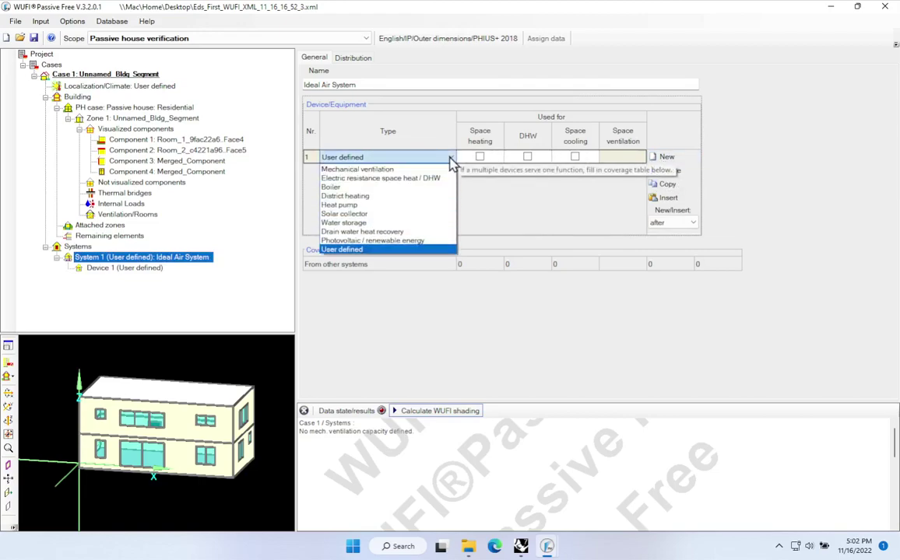
pyautogui.click(364, 170)
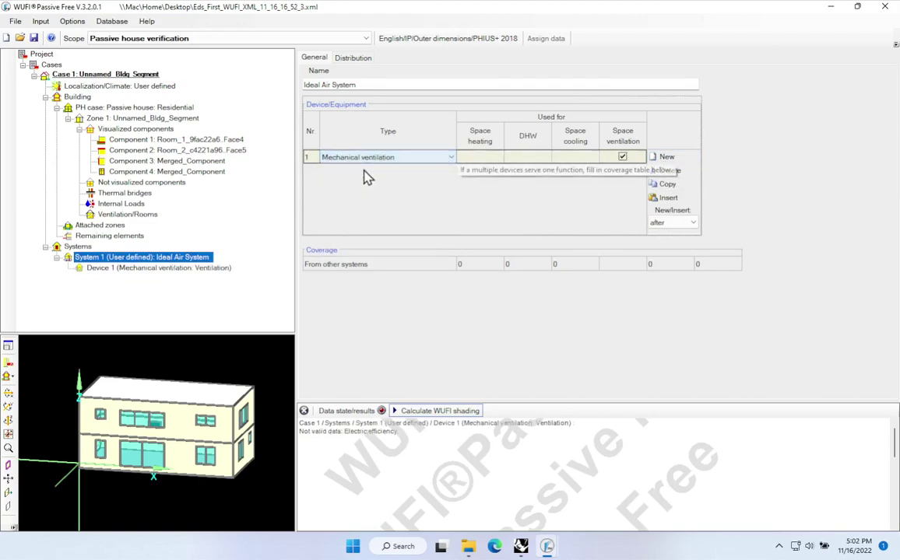
pyautogui.click(627, 158)
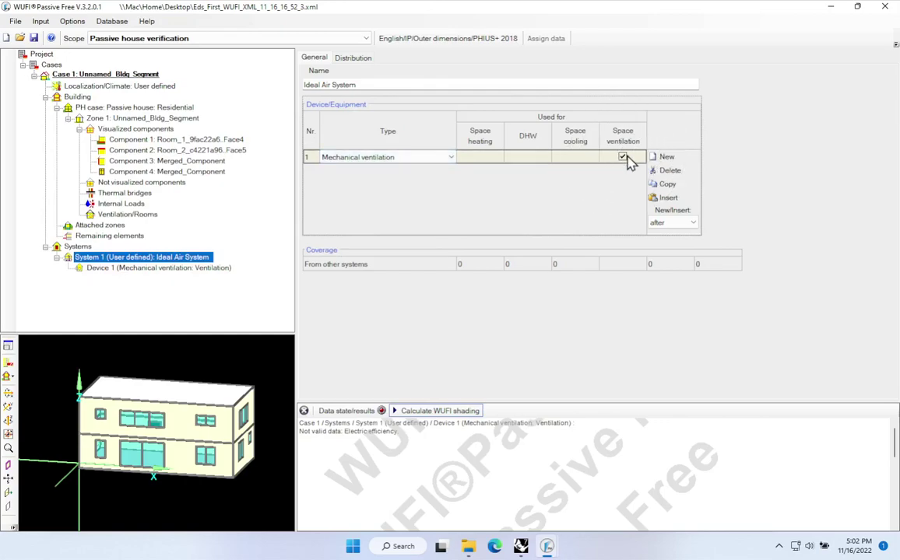
# Assign all 14 Zone 1 rooms, from 000-101_ENTRY to 000-__OPEN_TO_BELOW_, to the mechanical ventilation device
pyautogui.click(196, 272)
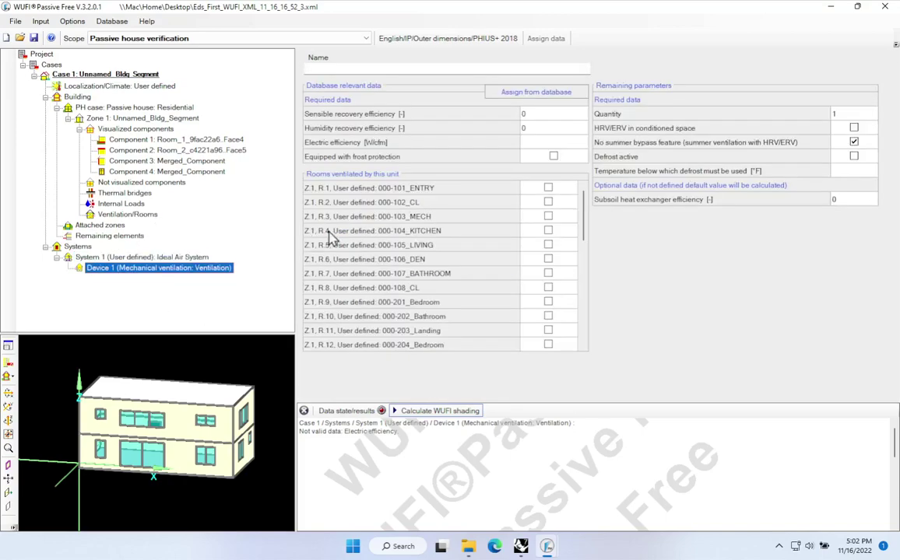
pyautogui.click(548, 188)
pyautogui.click(548, 200)
pyautogui.click(549, 208)
pyautogui.click(549, 222)
pyautogui.click(548, 230)
pyautogui.click(548, 244)
pyautogui.click(548, 260)
pyautogui.click(548, 274)
pyautogui.click(548, 287)
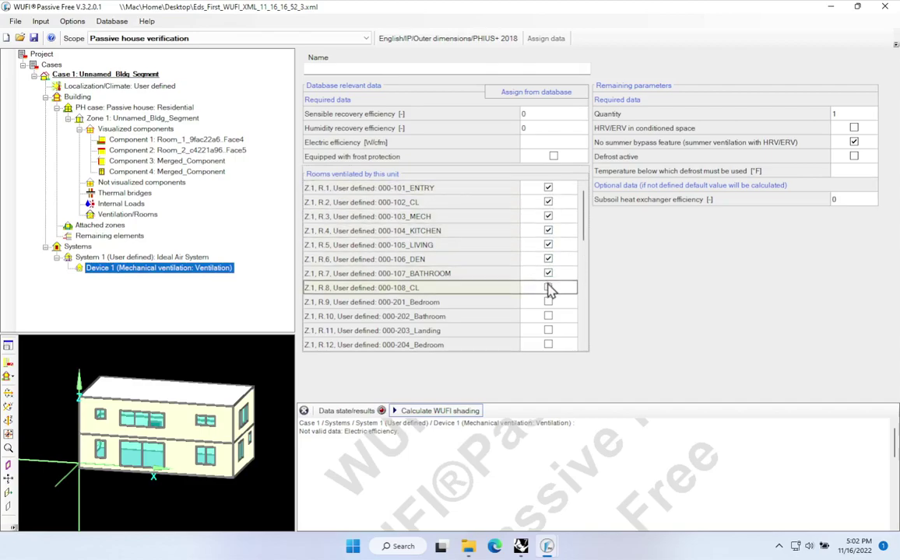
pyautogui.click(550, 302)
pyautogui.click(549, 317)
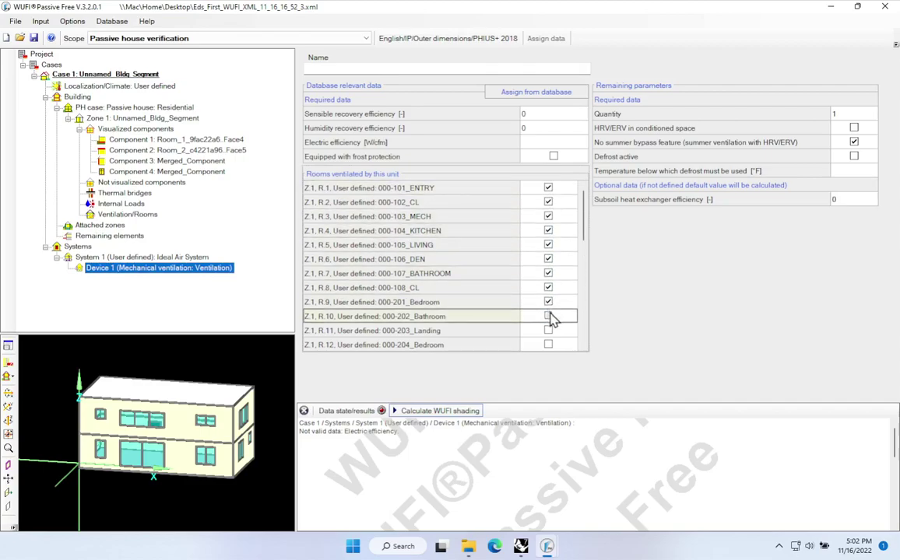
pyautogui.click(548, 330)
pyautogui.click(548, 344)
pyautogui.moveTo(586, 223); pyautogui.dragTo(573, 337)
pyautogui.click(548, 330)
pyautogui.click(548, 345)
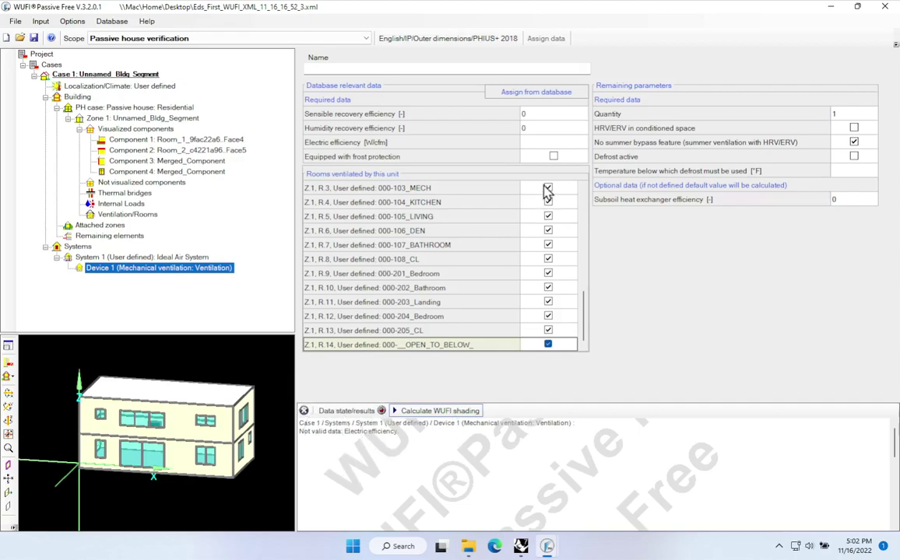
# Set the ventilation device's electric efficiency to 0.4 W/cfm
pyautogui.click(538, 142)
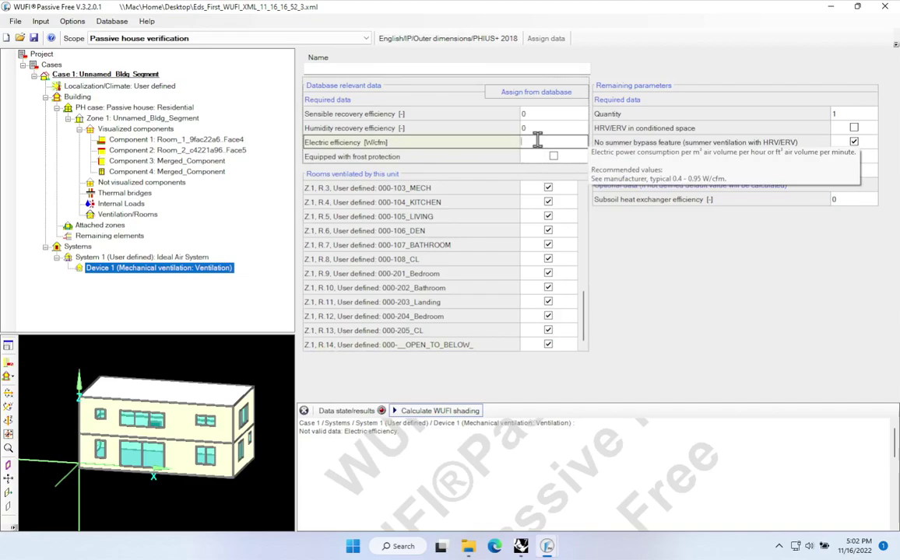
pyautogui.write('4')
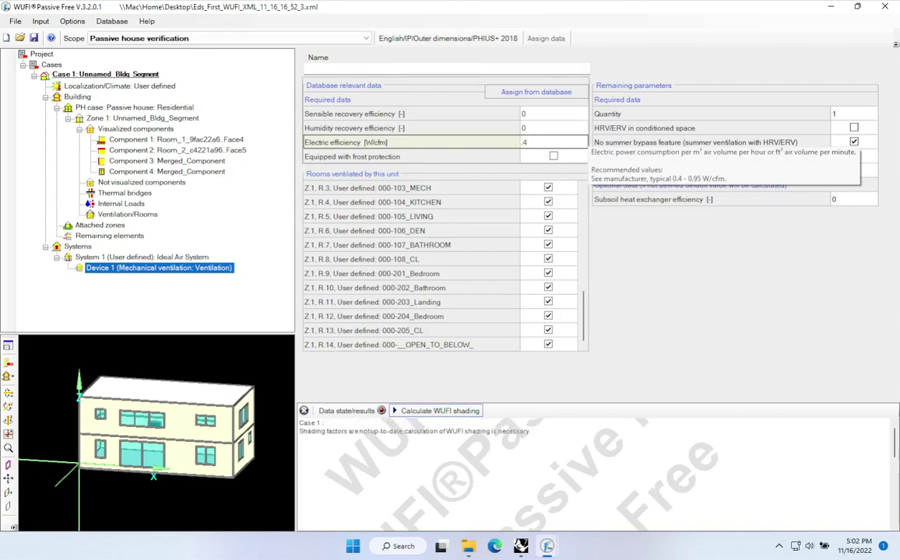
pyautogui.press('Home')
pyautogui.write('0')
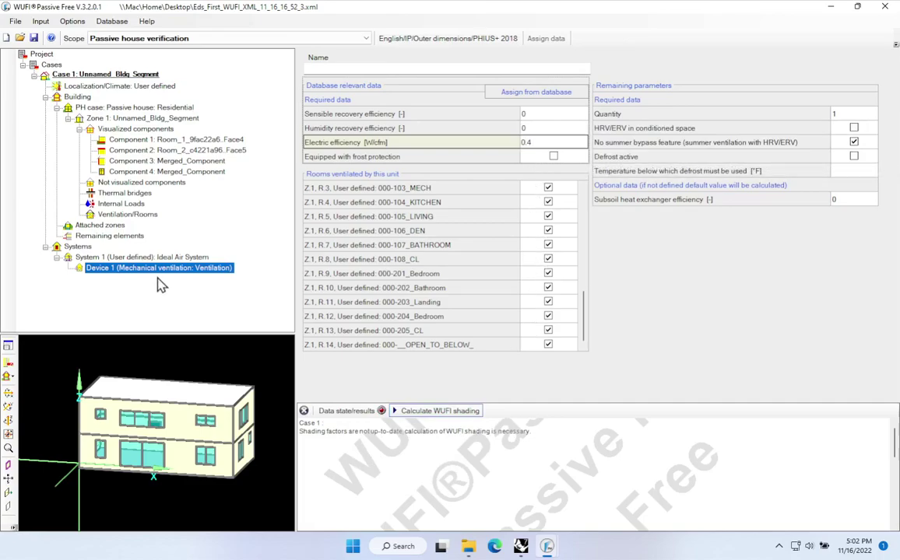
pyautogui.click(532, 117)
pyautogui.click(529, 129)
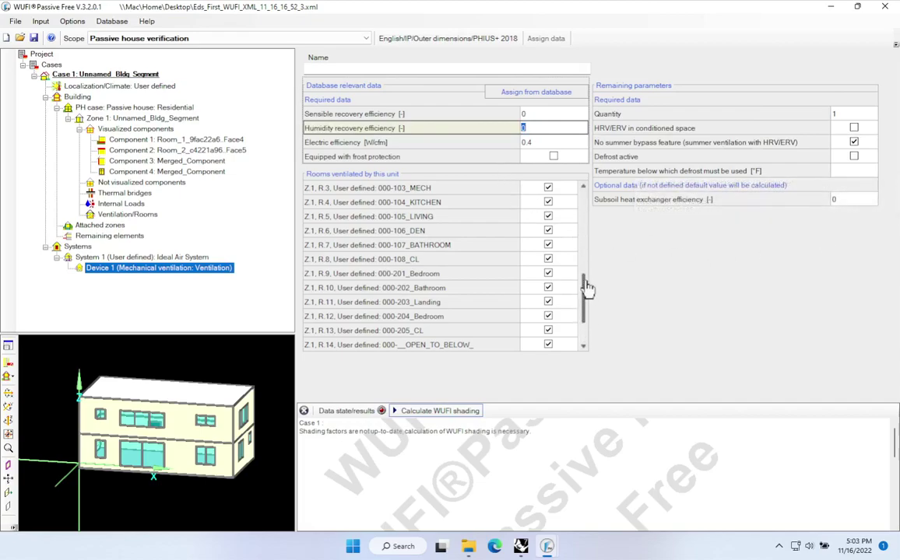
# Name the ventilation device "My Vent Unit"
pyautogui.scroll(1, 586, 296)
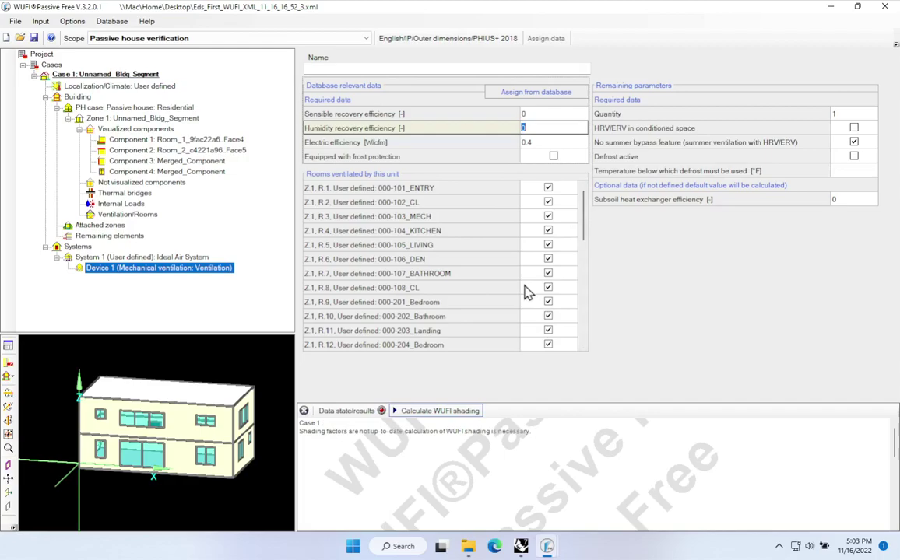
pyautogui.click(357, 67)
pyautogui.write('My Vent Unit')
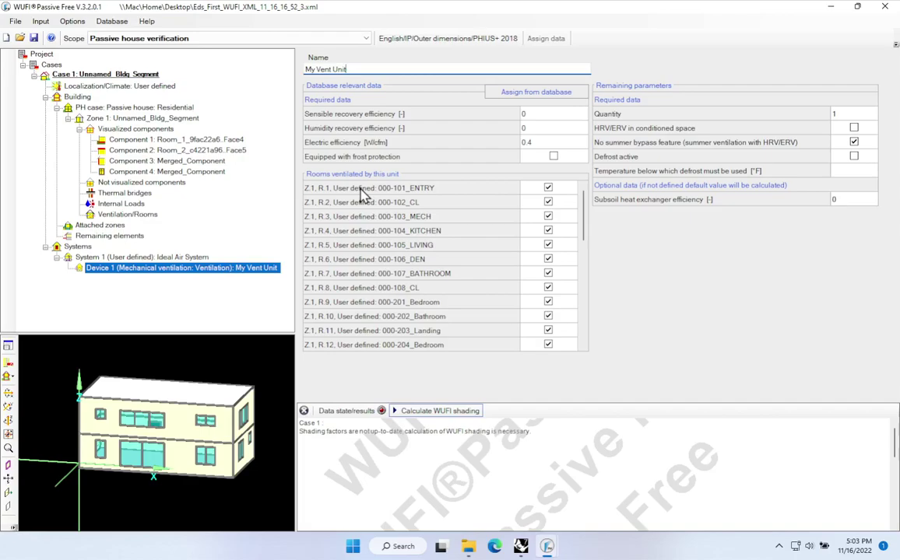
# Switch to Grasshopper and narrow its window so the Rhino viewport and layer list are exposed
pyautogui.click(885, 7)
pyautogui.click(452, 314)
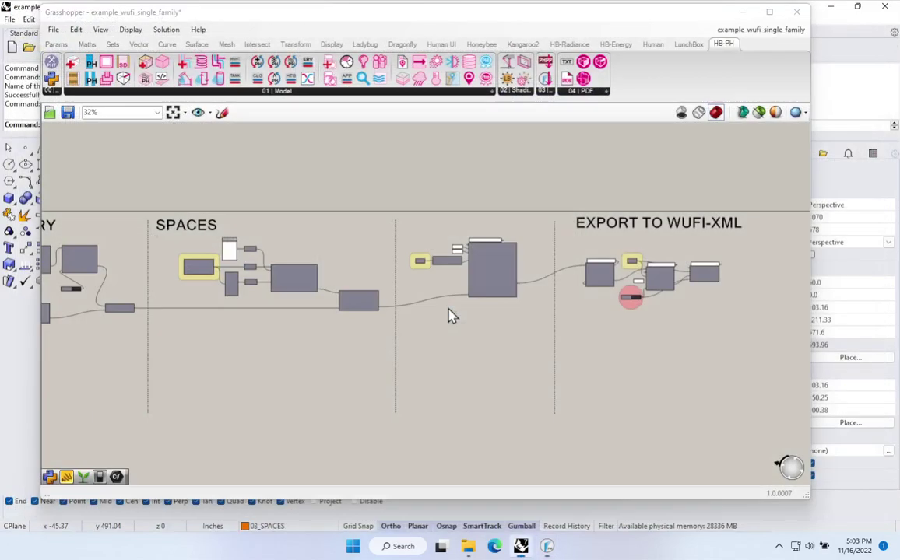
pyautogui.moveTo(810, 24); pyautogui.dragTo(326, 58)
# In Rhino, hide the 00_CAD layer and show the 01_GEOM and 02_WIN layers alongside the spaces
pyautogui.scroll(-5, 513, 209)
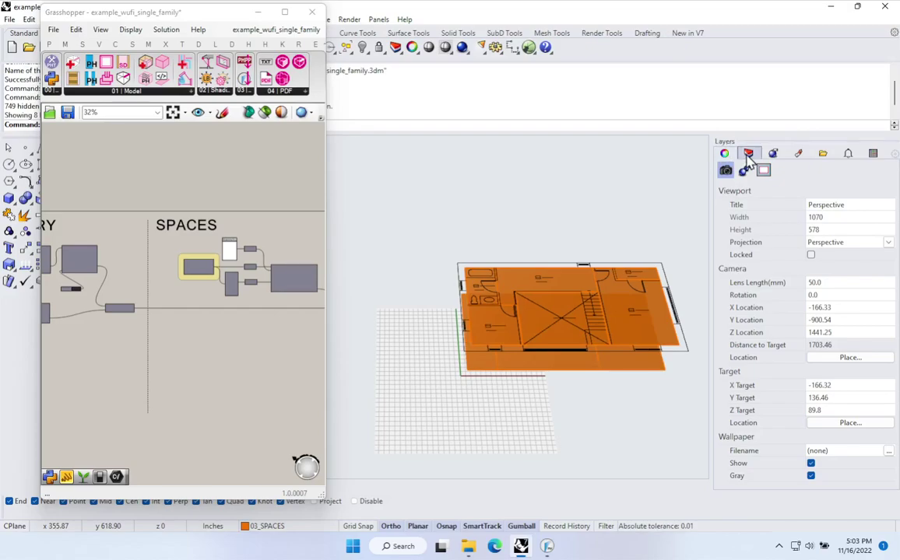
pyautogui.click(748, 154)
pyautogui.click(832, 210)
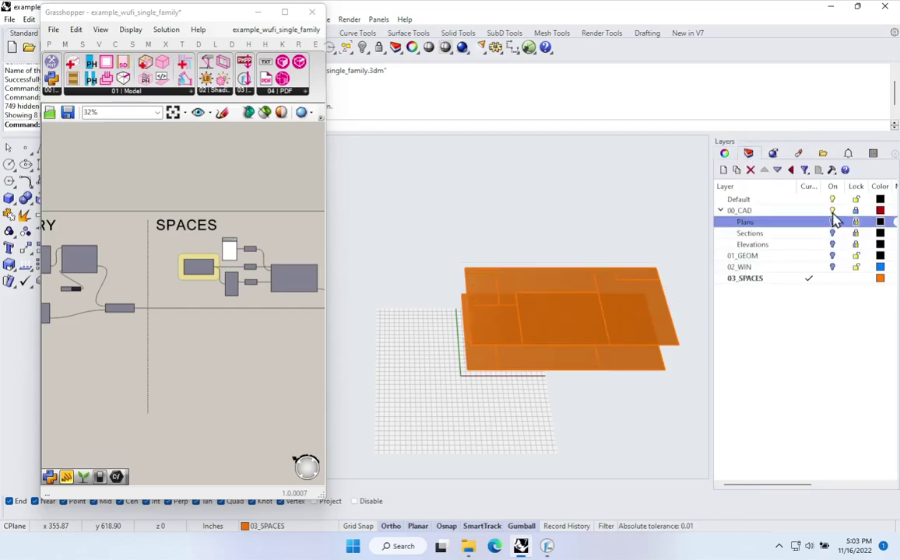
pyautogui.click(832, 256)
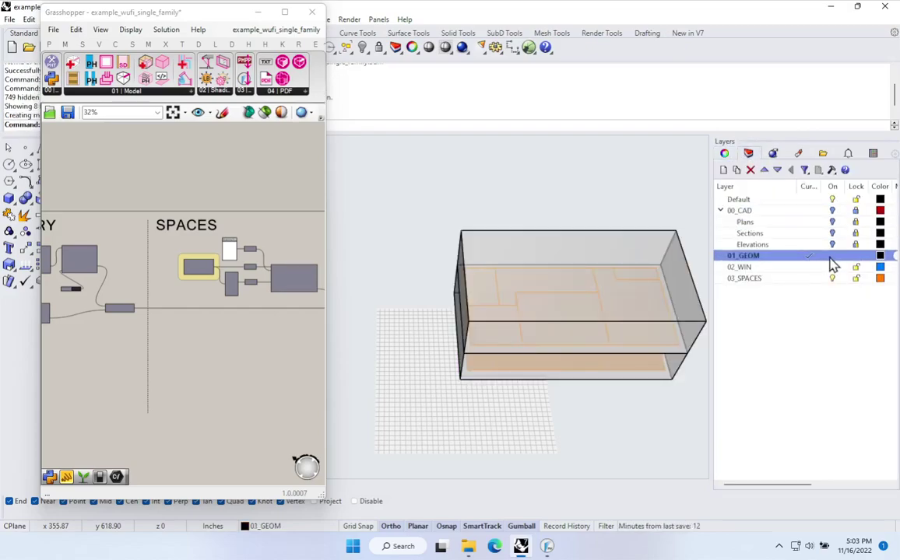
pyautogui.click(833, 267)
pyautogui.moveTo(490, 404); pyautogui.dragTo(565, 338, button='right')
pyautogui.moveTo(596, 293); pyautogui.dragTo(592, 350, button='right')
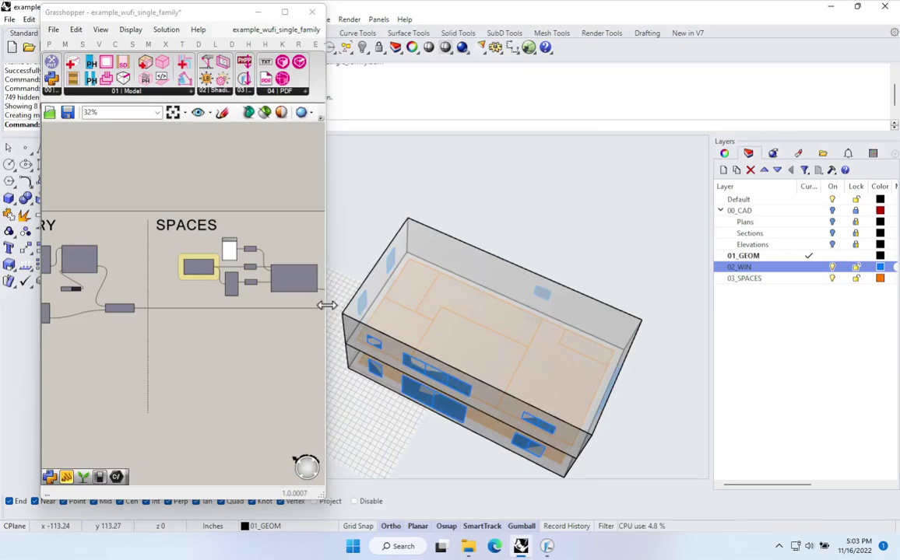
pyautogui.moveTo(491, 375); pyautogui.dragTo(346, 270, button='right')
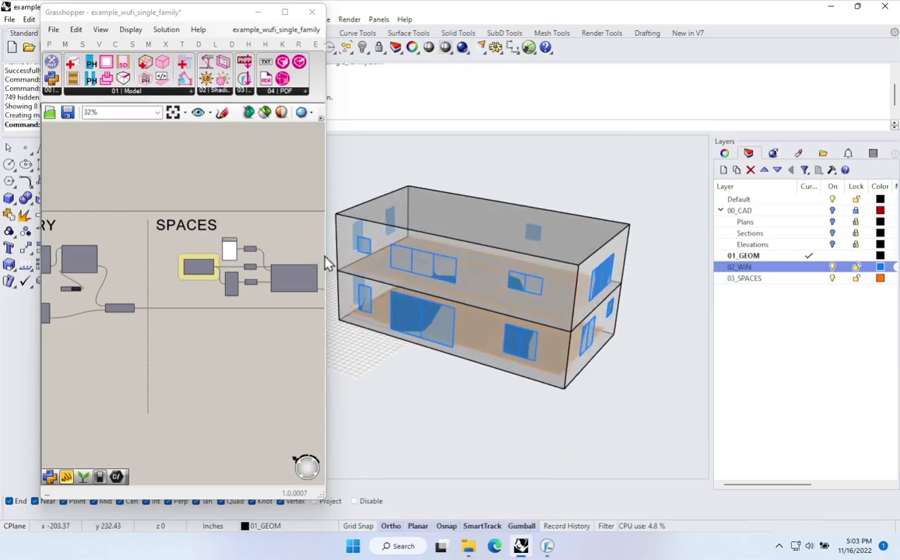
# Widen the Grasshopper window and look over the definition from the geometry section to the WUFI-XML export
pyautogui.moveTo(326, 255); pyautogui.dragTo(763, 255)
pyautogui.moveTo(332, 356); pyautogui.dragTo(285, 345, button='right')
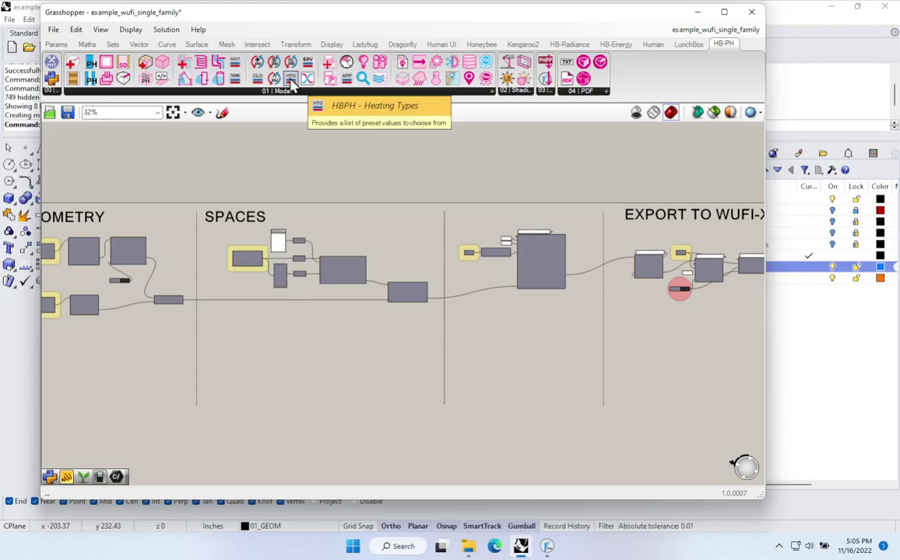
pyautogui.moveTo(468, 238); pyautogui.dragTo(522, 221, button='right')
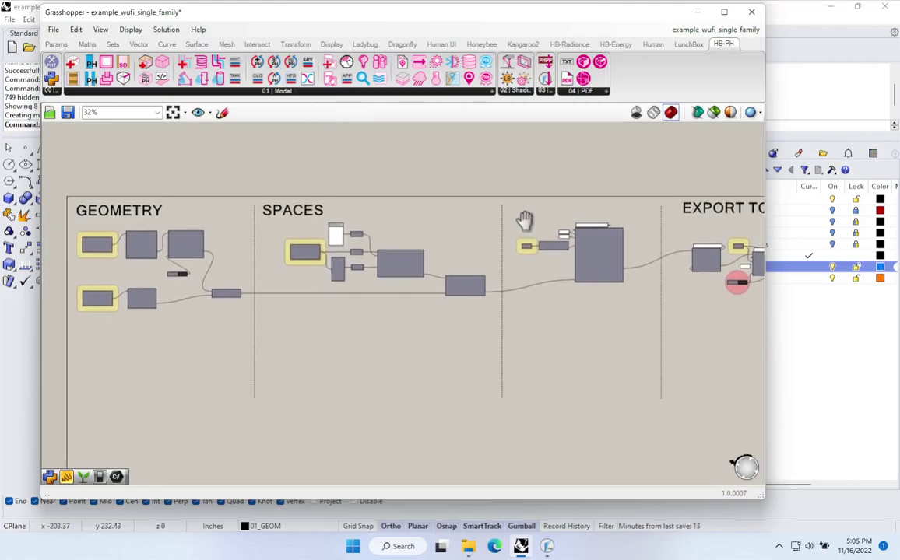
pyautogui.moveTo(494, 281); pyautogui.dragTo(325, 274, button='right')
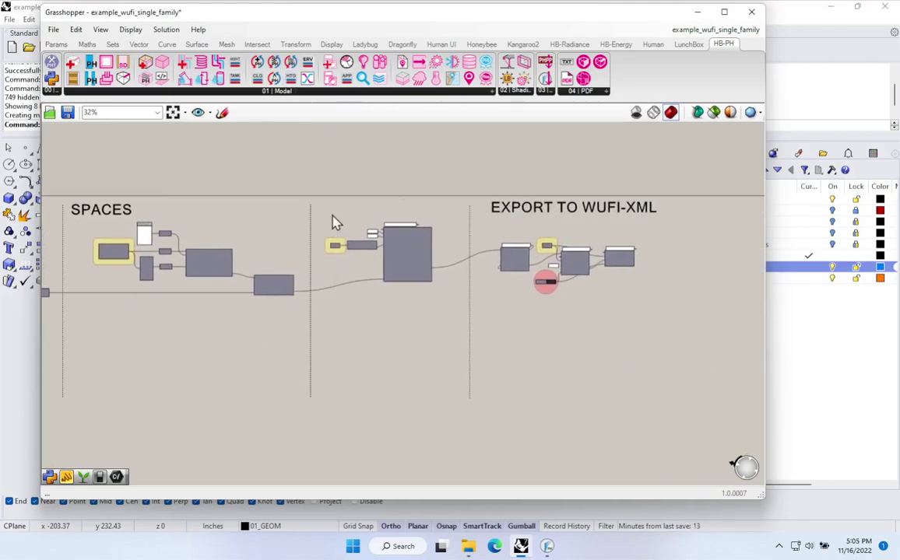
# Open up empty canvas space after the SPACES section and copy the dashed divider to the far side of the gap
pyautogui.keyDown('alt'); pyautogui.moveTo(318, 227); pyautogui.dragTo(580, 221); pyautogui.keyUp('alt')
pyautogui.scroll(3, 347, 276)
pyautogui.moveTo(347, 275); pyautogui.dragTo(227, 270, button='right')
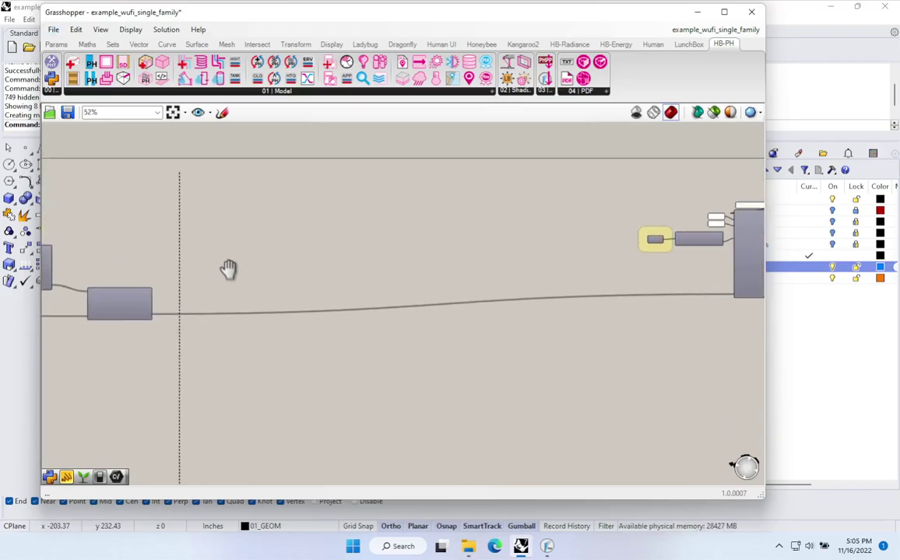
pyautogui.click(182, 251)
pyautogui.keyDown('alt'); pyautogui.moveTo(183, 251); pyautogui.dragTo(627, 243); pyautogui.keyUp('alt')
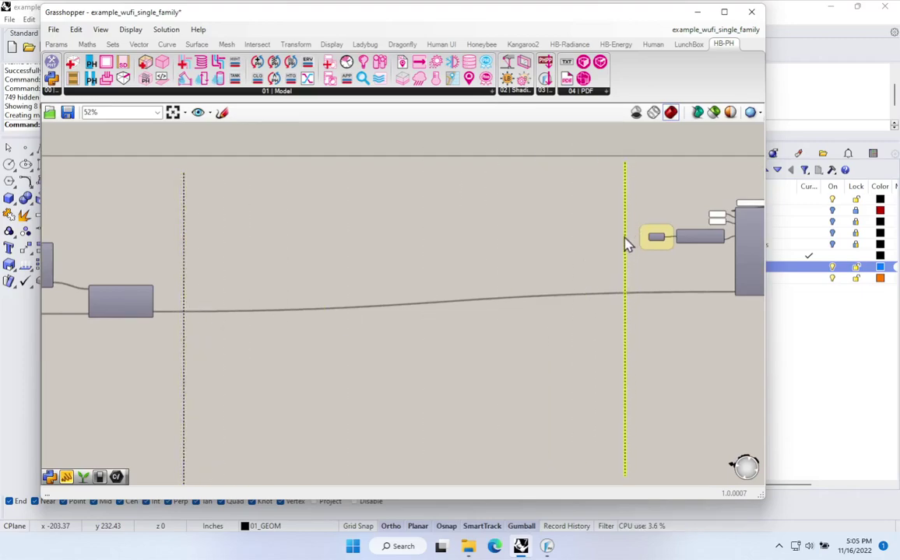
# Copy the SPACES heading into the empty section and change its text to "MECH."
pyautogui.scroll(-2, 626, 243)
pyautogui.moveTo(55, 219); pyautogui.dragTo(187, 204, button='right')
pyautogui.click(191, 187)
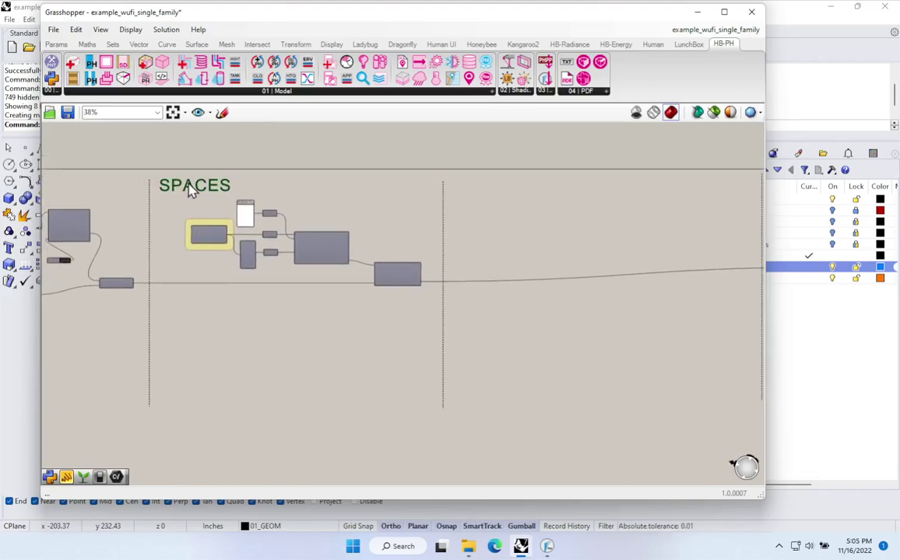
pyautogui.moveTo(191, 187)
pyautogui.keyDown('alt'); pyautogui.mouseDown()
pyautogui.moveTo(490, 198)
pyautogui.moveTo(475, 195)
pyautogui.mouseUp(); pyautogui.keyUp('alt')
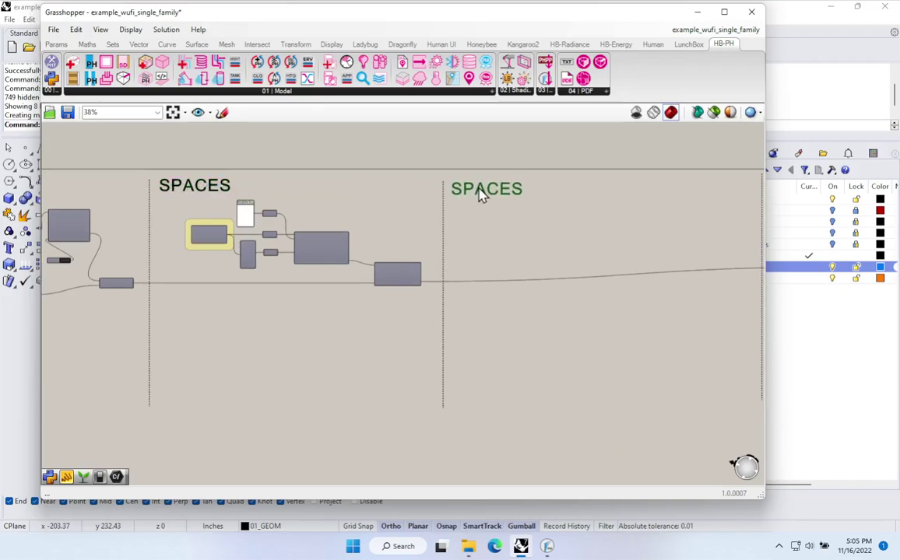
pyautogui.doubleClick(474, 195)
pyautogui.write('M')
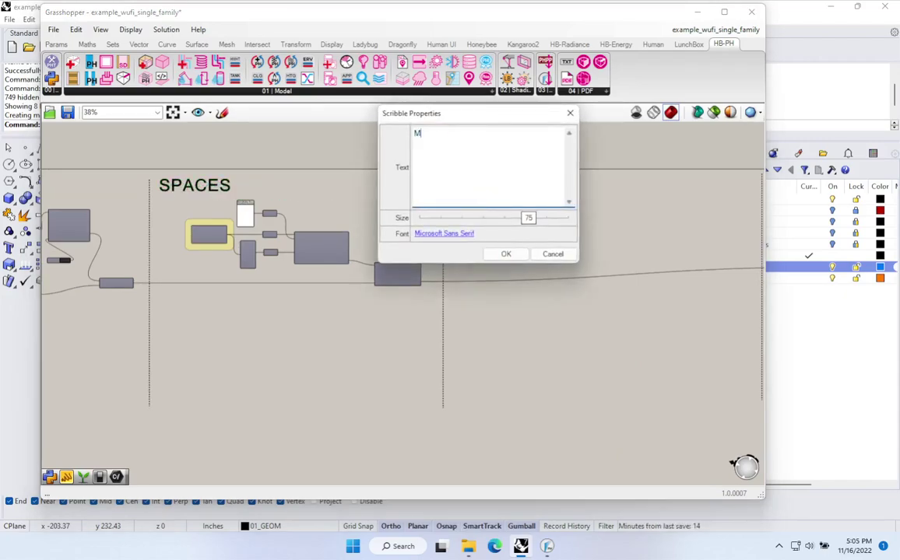
pyautogui.write('ECH.')
pyautogui.click(507, 254)
pyautogui.moveTo(525, 254)
pyautogui.mouseDown(button='right')
pyautogui.moveTo(484, 238)
pyautogui.moveTo(477, 245)
pyautogui.mouseUp(button='right')
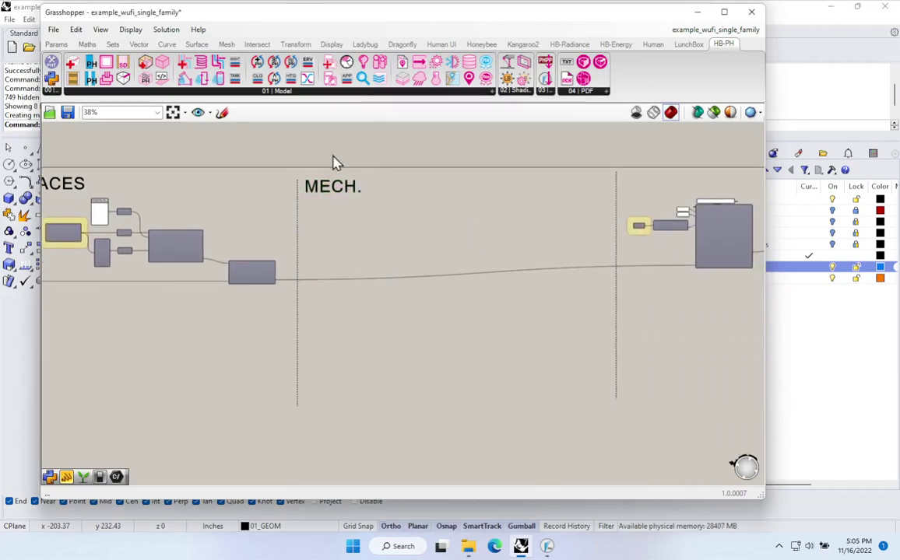
pyautogui.moveTo(334, 162); pyautogui.dragTo(315, 221, button='right')
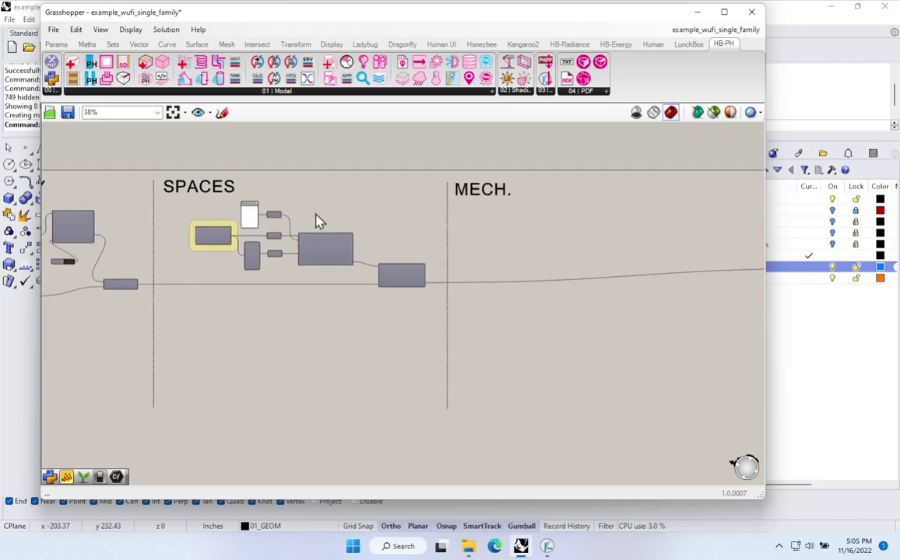
# Place an HBPH Create Ventilation System component in the MECH. section, above the rooms wire
pyautogui.scroll(5, 344, 263)
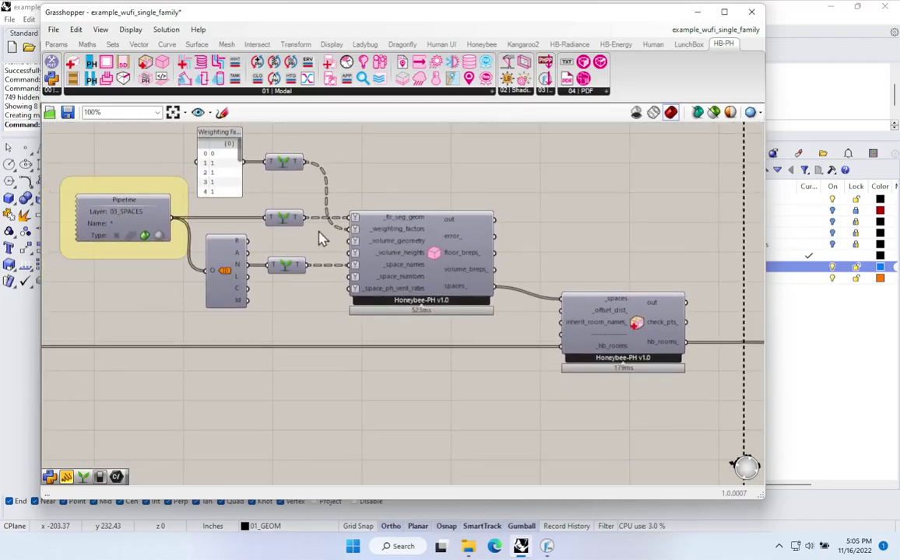
pyautogui.moveTo(416, 287)
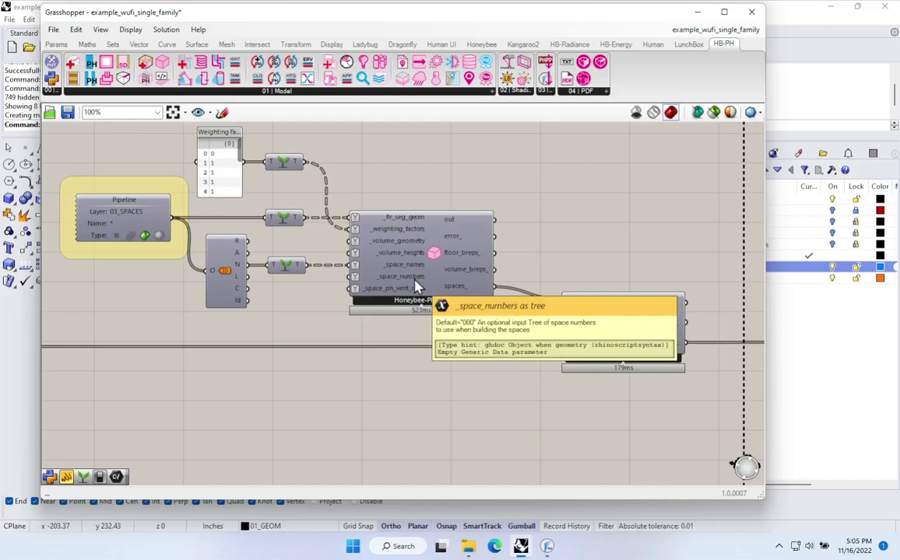
pyautogui.moveTo(642, 335)
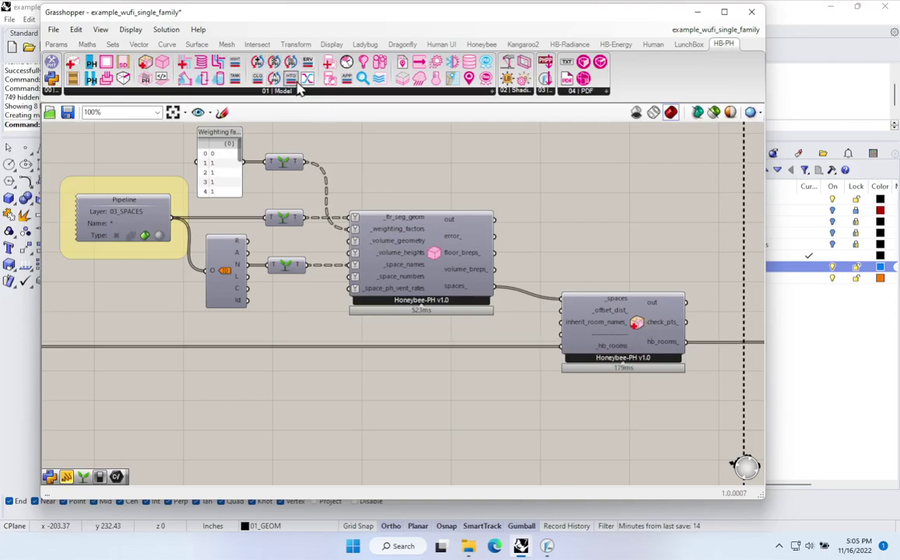
pyautogui.moveTo(308, 206); pyautogui.dragTo(277, 227, button='right')
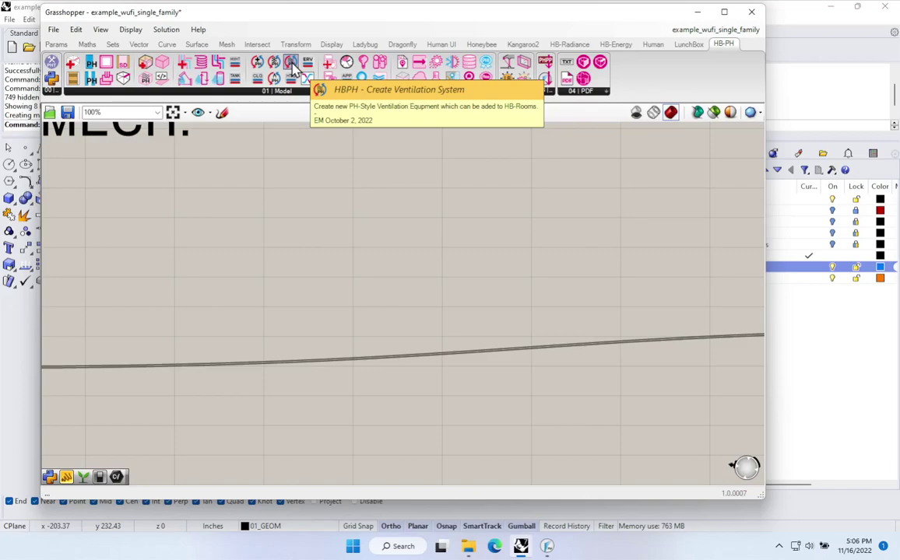
pyautogui.click(291, 63)
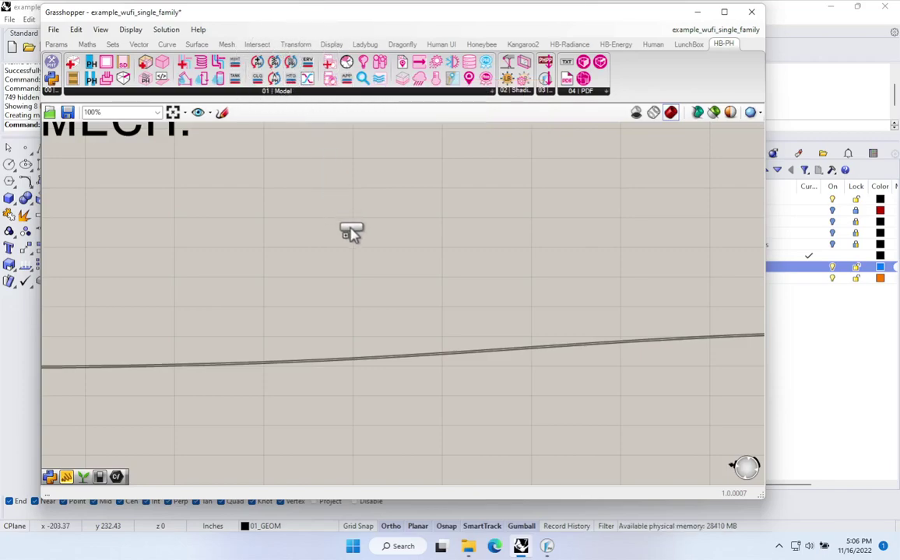
pyautogui.click(359, 257)
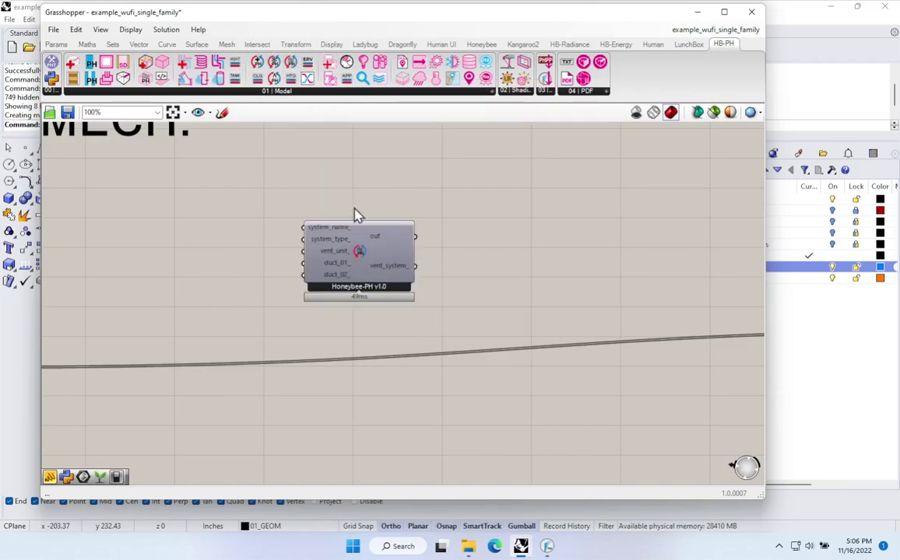
# Add a panel beside the Create Ventilation System component, wire it to the out output and enlarge it to show the full listing
pyautogui.doubleClick(482, 234)
pyautogui.write('panel')
pyautogui.press('Return')
pyautogui.moveTo(415, 237); pyautogui.dragTo(452, 210)
pyautogui.moveTo(520, 235); pyautogui.dragTo(744, 390)
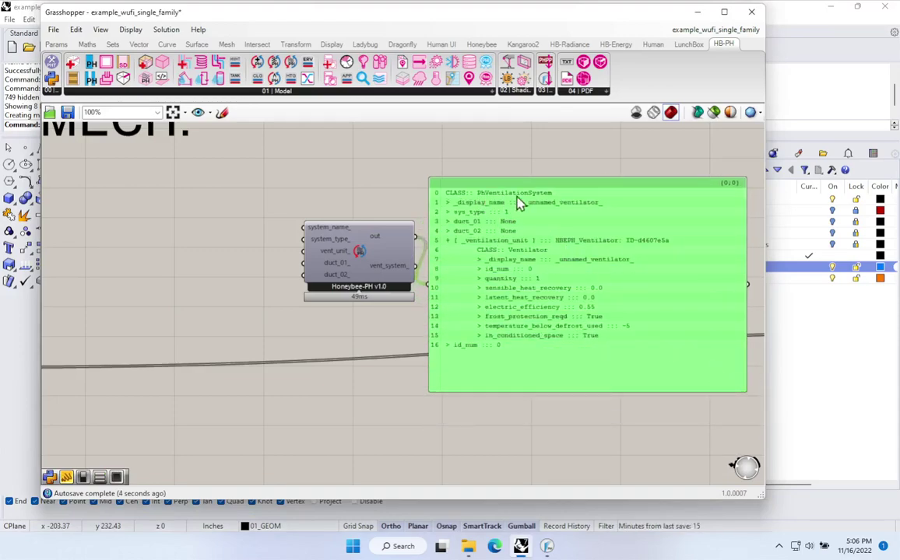
pyautogui.moveTo(567, 232); pyautogui.dragTo(573, 224)
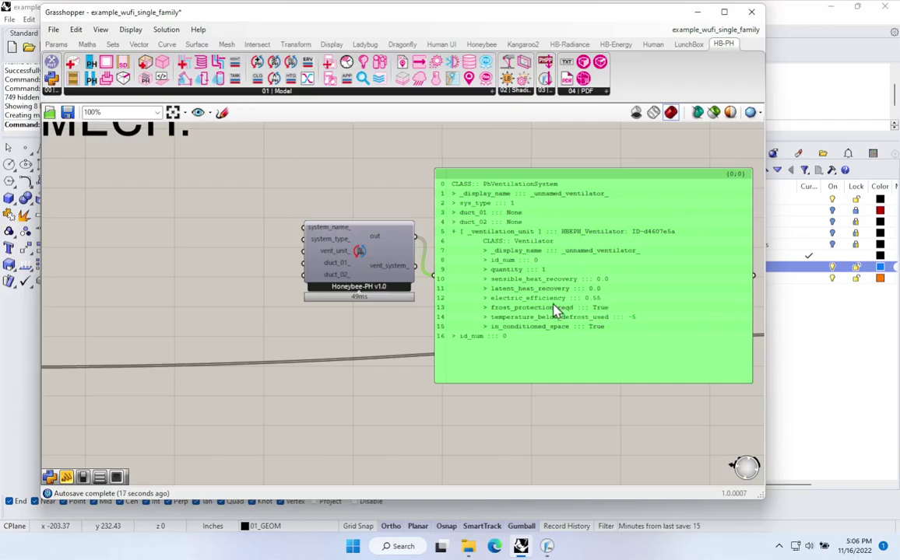
# Move the panel and the Create Ventilation System component apart to free up canvas space between them
pyautogui.moveTo(517, 347); pyautogui.dragTo(553, 324)
pyautogui.moveTo(366, 280); pyautogui.dragTo(323, 288)
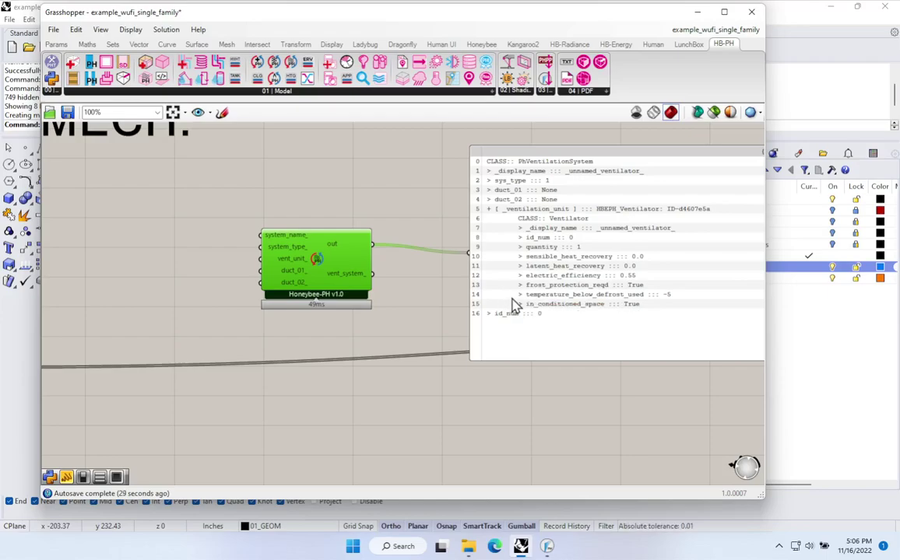
pyautogui.moveTo(583, 293); pyautogui.dragTo(554, 223)
pyautogui.moveTo(327, 277); pyautogui.dragTo(306, 278)
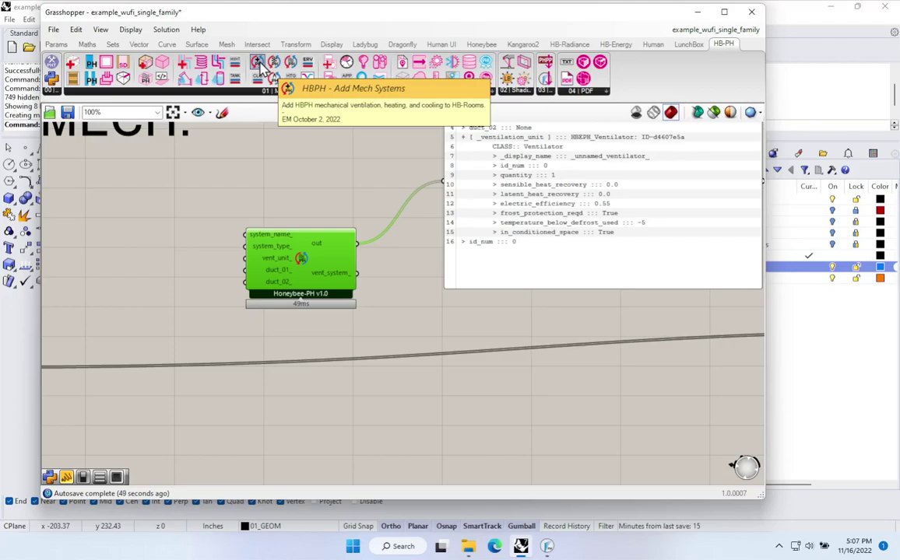
# Place an HBPH Add Mech Systems component below the rooms wire and check the descriptions of its inputs
pyautogui.moveTo(261, 69); pyautogui.dragTo(471, 427)
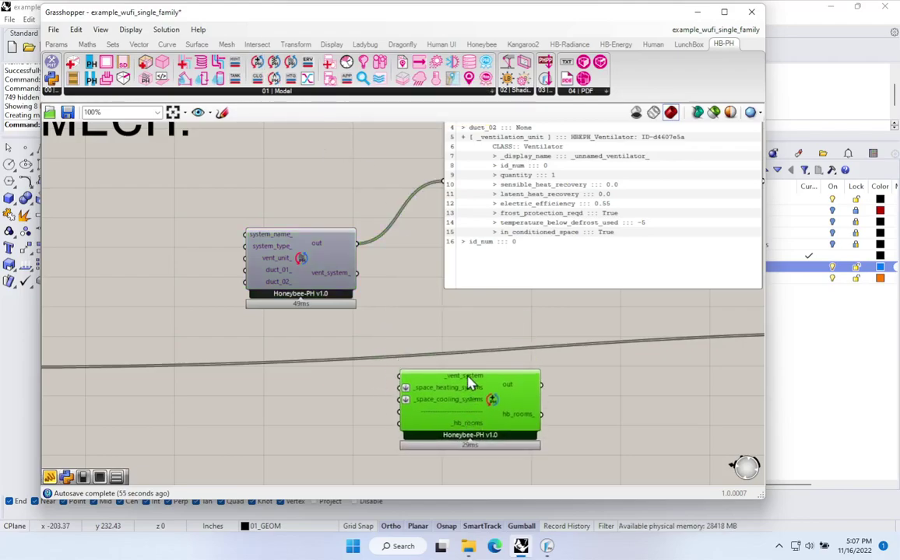
pyautogui.moveTo(469, 381)
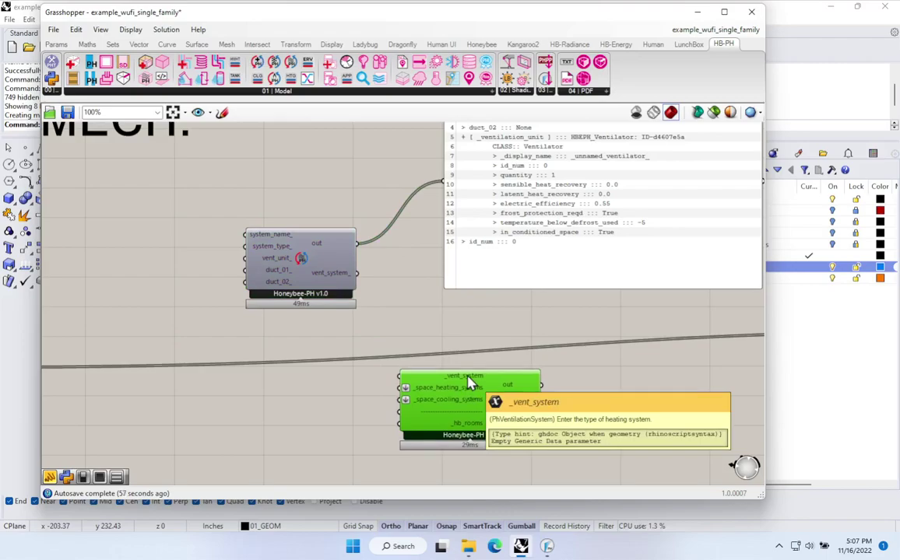
pyautogui.moveTo(470, 404)
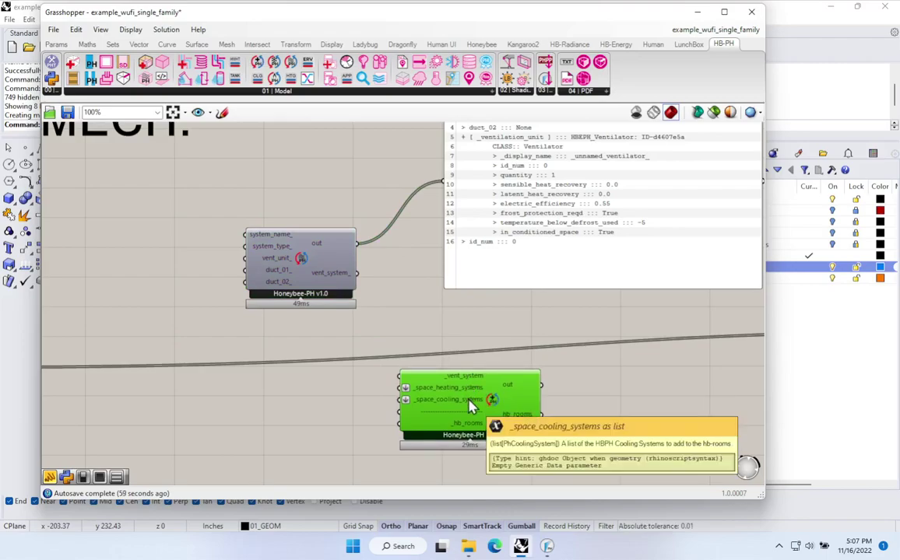
pyautogui.moveTo(469, 427)
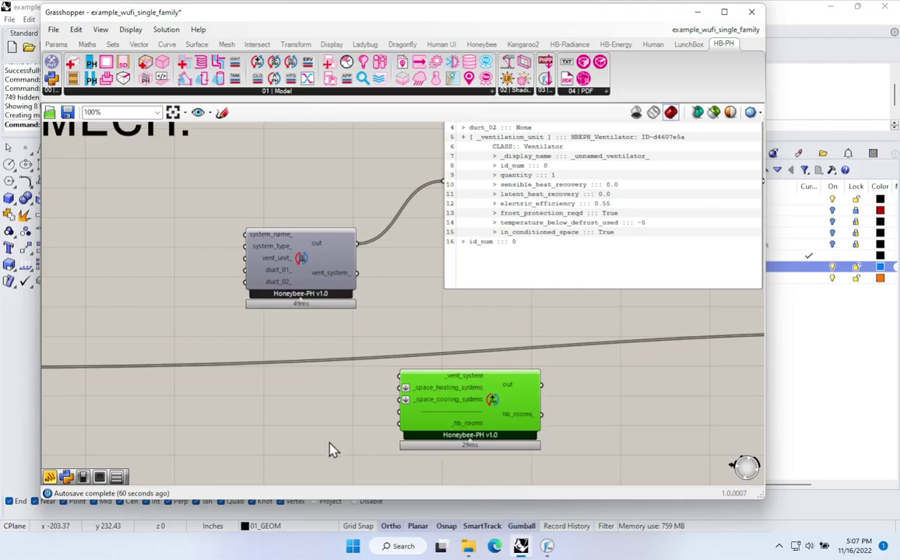
# Route the hb_rooms_ output of the SPACES section through Add Mech Systems and on to the rooms input of the following section
pyautogui.moveTo(329, 448); pyautogui.dragTo(532, 378, button='right')
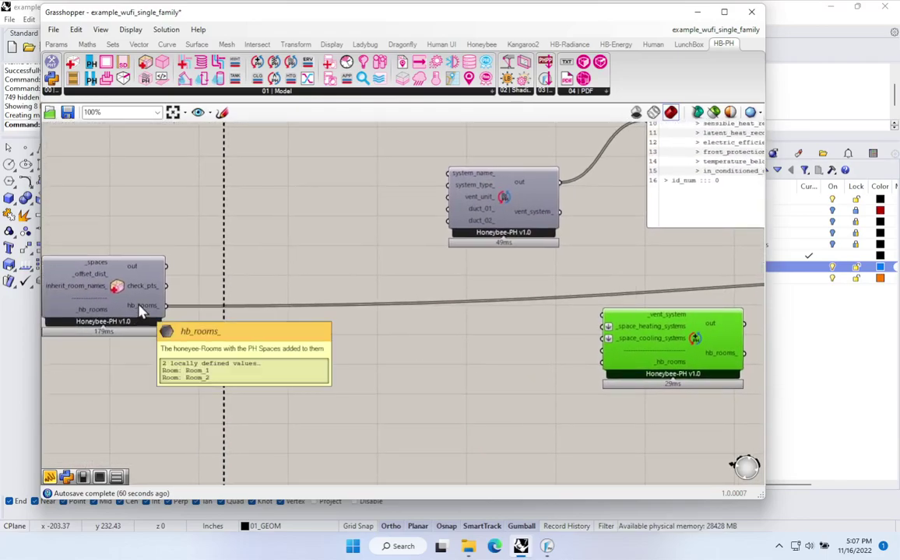
pyautogui.moveTo(166, 306); pyautogui.dragTo(604, 363)
pyautogui.moveTo(677, 357); pyautogui.dragTo(132, 417, button='right')
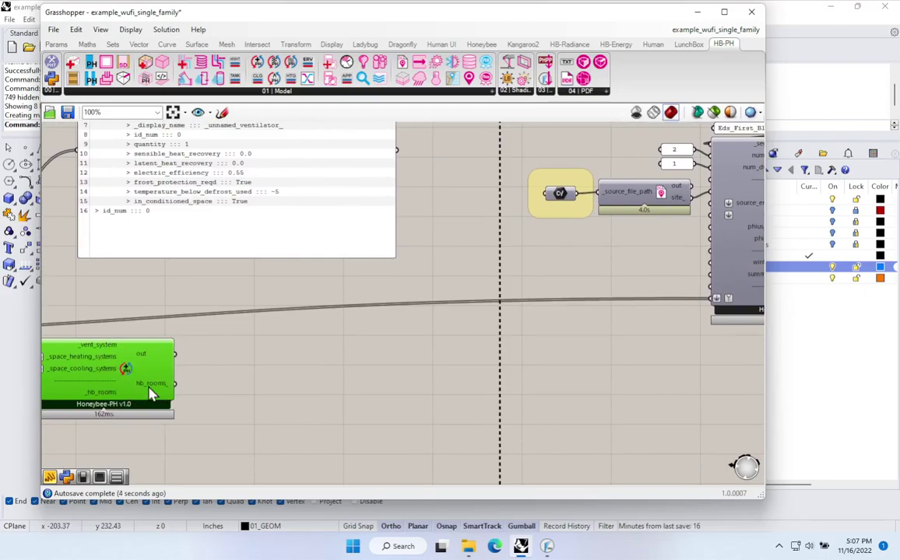
pyautogui.moveTo(172, 384); pyautogui.dragTo(710, 298)
# Move Add Mech Systems up in line with the rooms wire and connect vent_system_ to its _vent_system input
pyautogui.moveTo(653, 403); pyautogui.dragTo(464, 392, button='right')
pyautogui.moveTo(47, 374); pyautogui.dragTo(322, 362, button='right')
pyautogui.moveTo(372, 381); pyautogui.dragTo(385, 332)
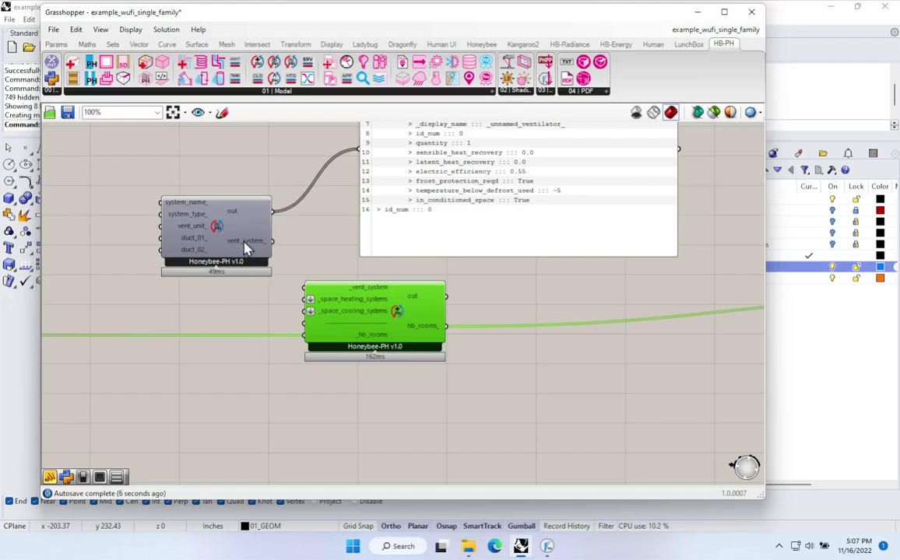
pyautogui.moveTo(360, 349)
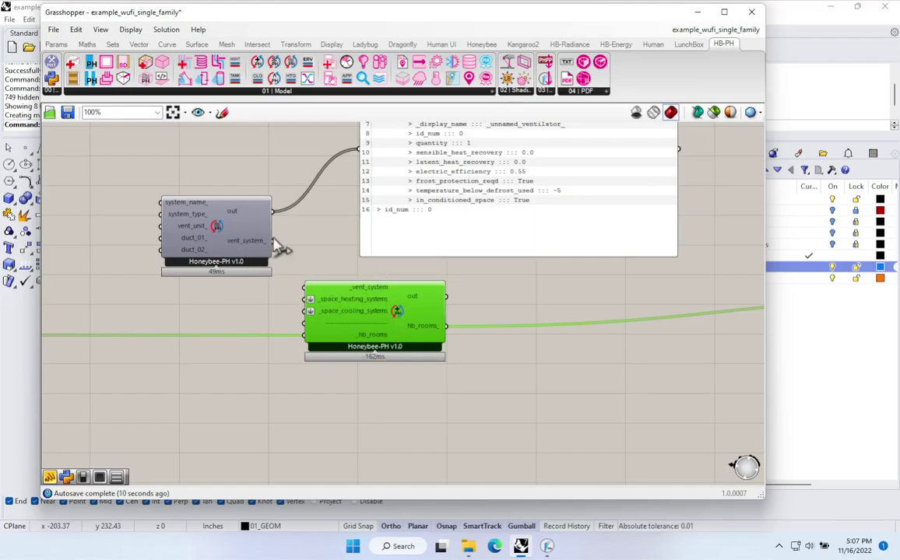
pyautogui.moveTo(273, 240); pyautogui.dragTo(306, 292)
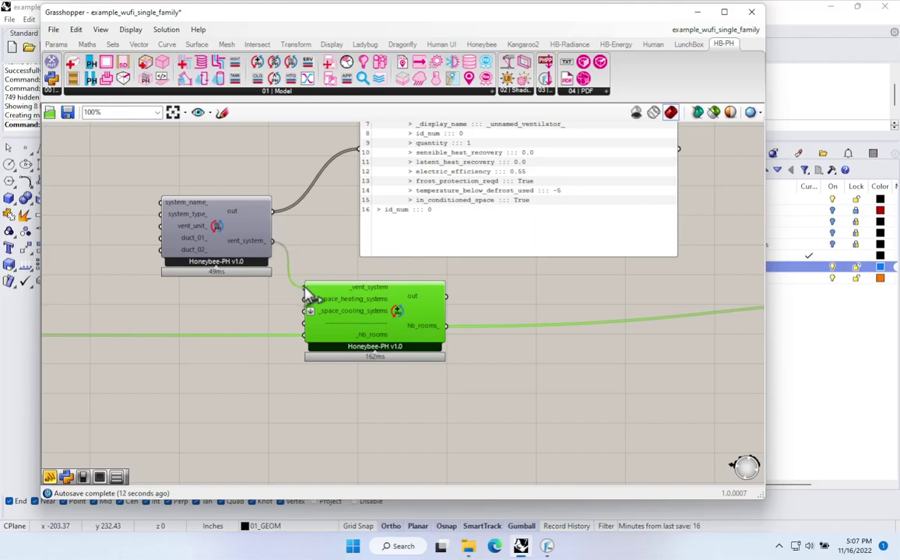
# Tidy the MECH. section by shifting the Create Ventilation System component and its panel around Add Mech Systems
pyautogui.moveTo(244, 265)
pyautogui.mouseDown()
pyautogui.moveTo(209, 278)
pyautogui.moveTo(237, 278)
pyautogui.mouseUp()
pyautogui.moveTo(475, 220); pyautogui.dragTo(416, 309, button='right')
pyautogui.click(417, 309)
pyautogui.moveTo(417, 309); pyautogui.dragTo(392, 316)
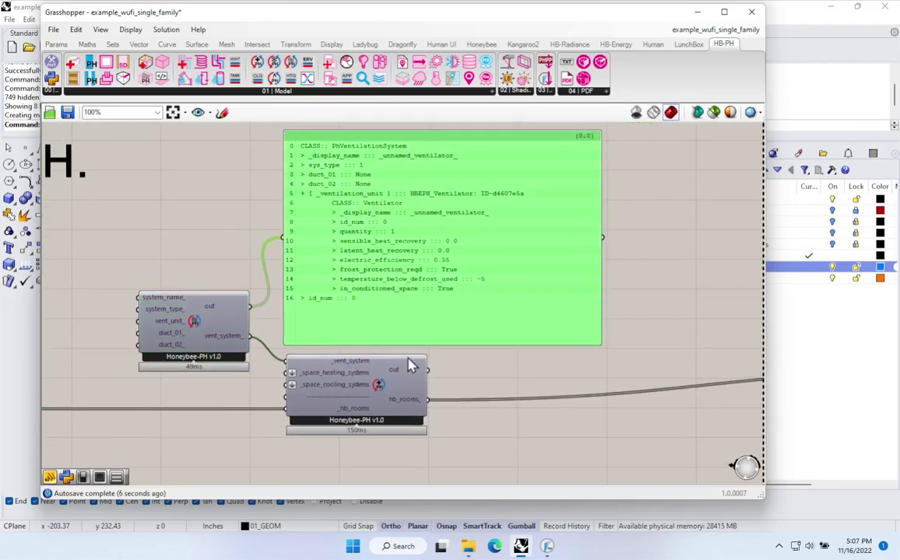
# Export the model to HBJSON and WUFI-XML by switching the write toggle on and back to False
pyautogui.scroll(-3, 410, 364)
pyautogui.moveTo(637, 364); pyautogui.dragTo(315, 318, button='right')
pyautogui.moveTo(673, 328); pyautogui.dragTo(441, 328, button='right')
pyautogui.scroll(4, 441, 328)
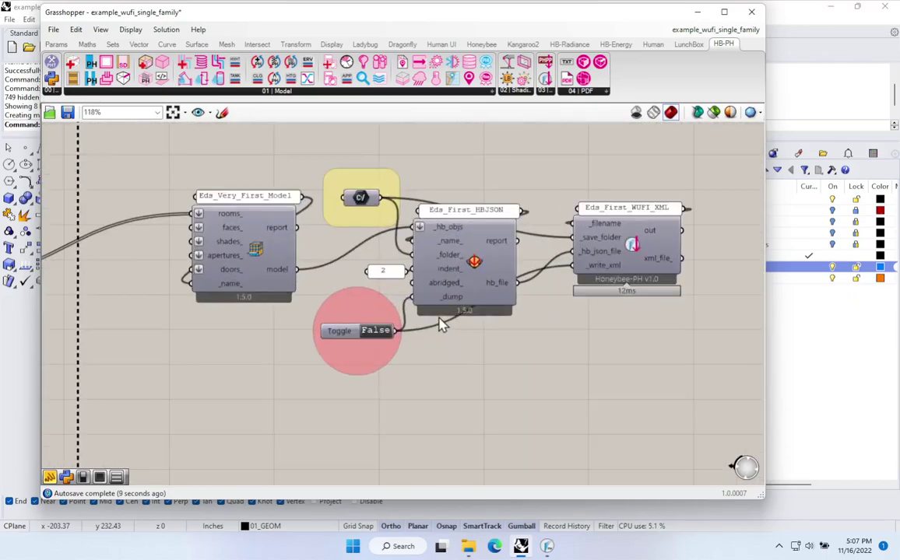
pyautogui.doubleClick(377, 332)
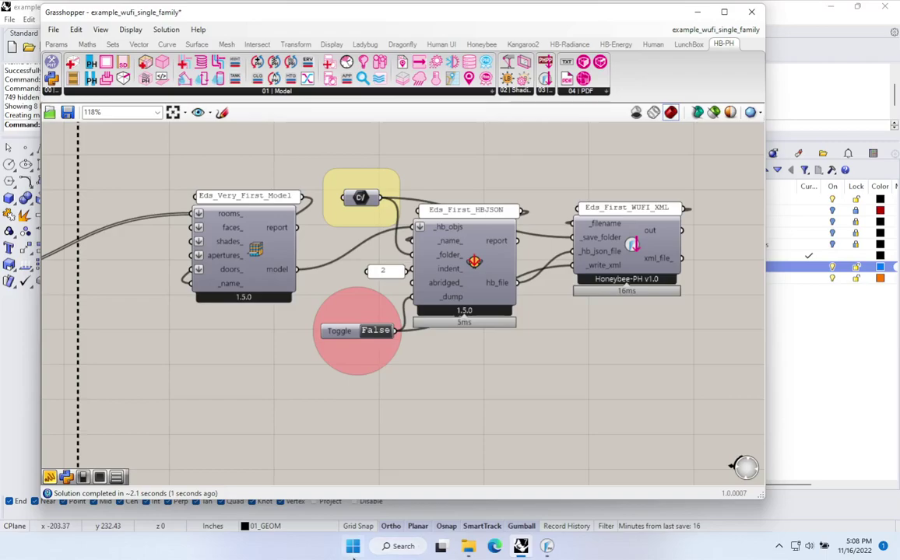
# Launch WUFI-Passive and open the XML project Eds_First_WUFI_XML_11_16_17_8_1 from the Desktop, accepting SI values
pyautogui.click(352, 547)
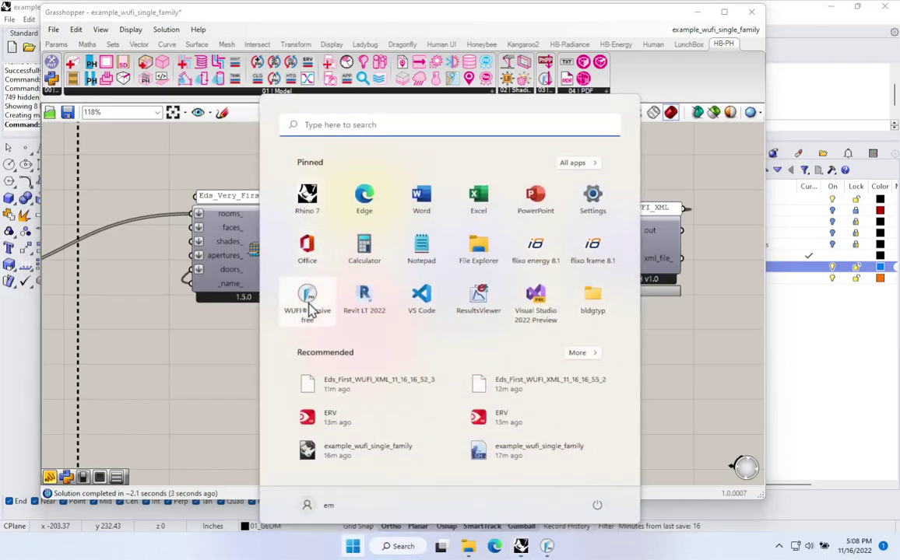
pyautogui.click(304, 295)
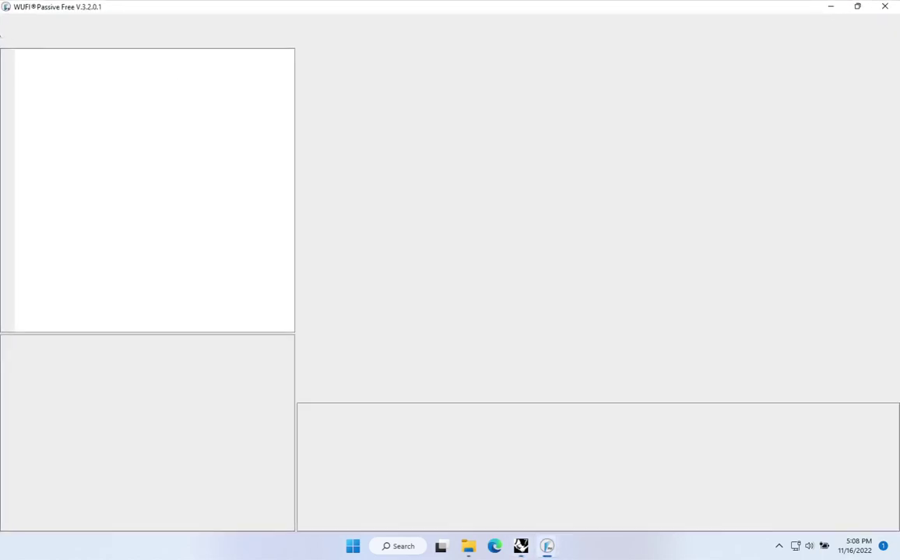
pyautogui.click(21, 39)
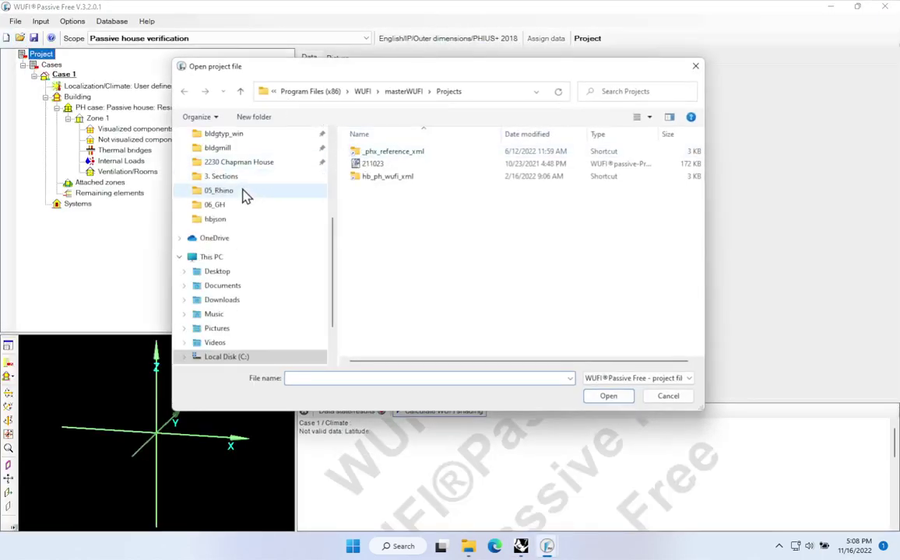
pyautogui.scroll(3, 239, 175)
pyautogui.click(234, 155)
pyautogui.click(646, 379)
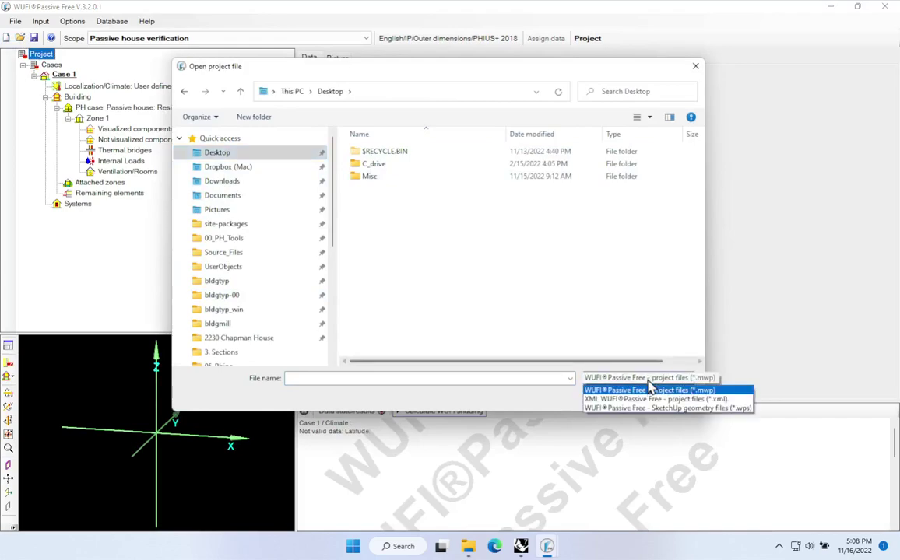
pyautogui.click(652, 400)
pyautogui.click(426, 215)
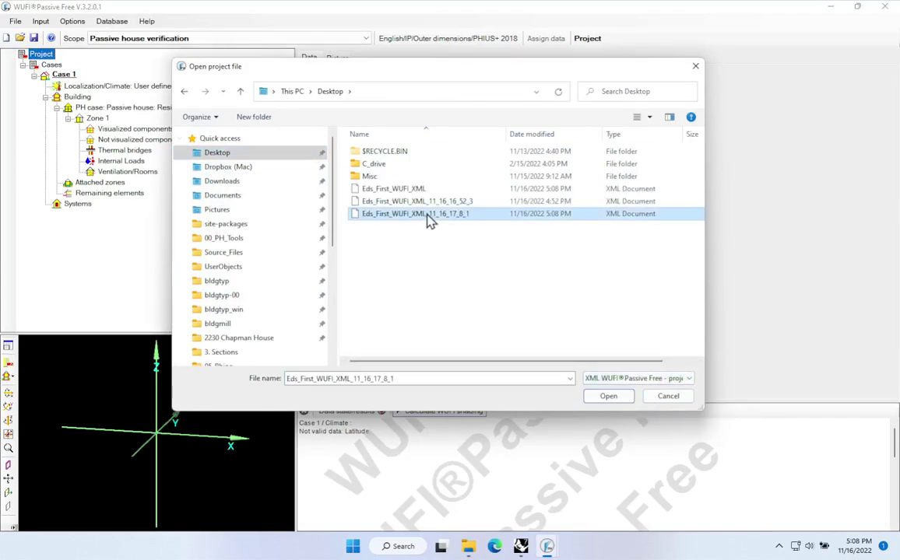
pyautogui.click(618, 398)
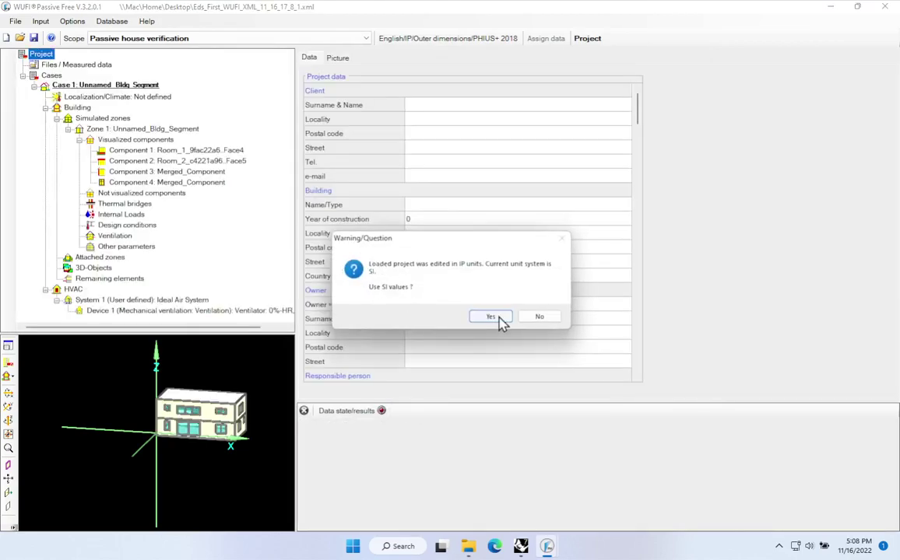
pyautogui.click(491, 317)
# Widen the project tree, select the mechanical ventilation device under System 1 and set the scope to Passive house verification
pyautogui.moveTo(237, 379); pyautogui.dragTo(176, 358)
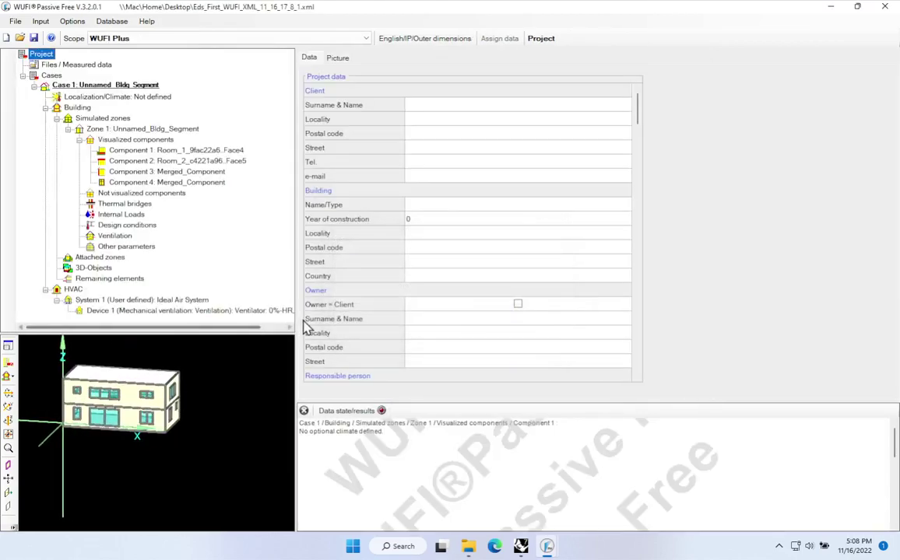
pyautogui.moveTo(296, 319); pyautogui.dragTo(373, 307)
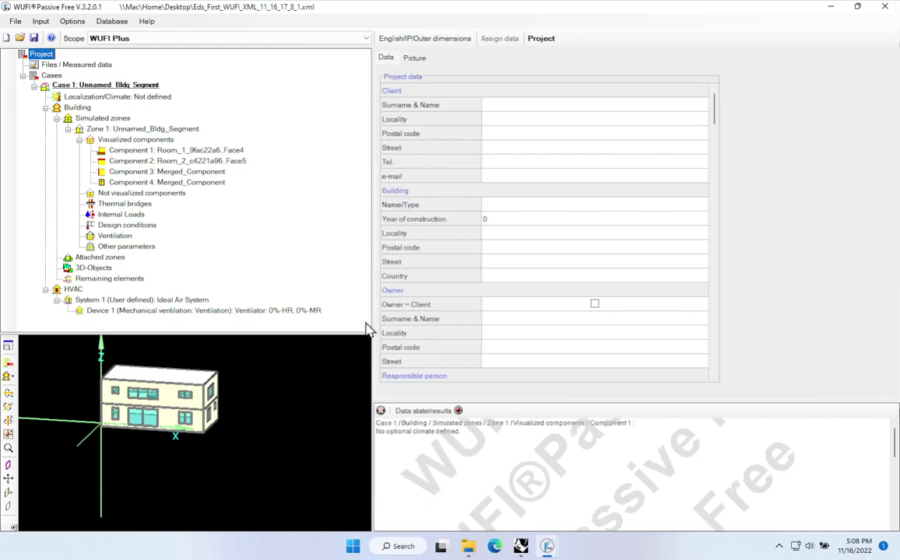
pyautogui.click(128, 312)
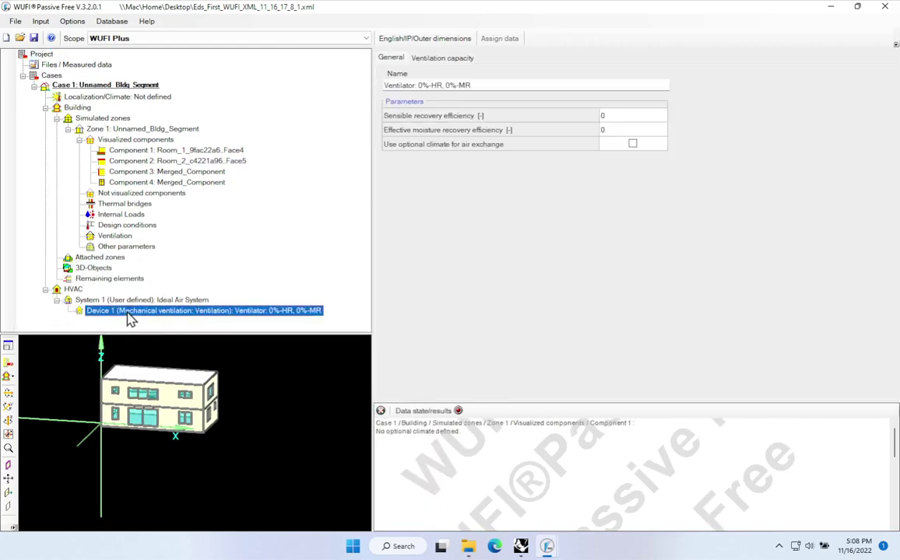
pyautogui.click(184, 39)
pyautogui.click(184, 58)
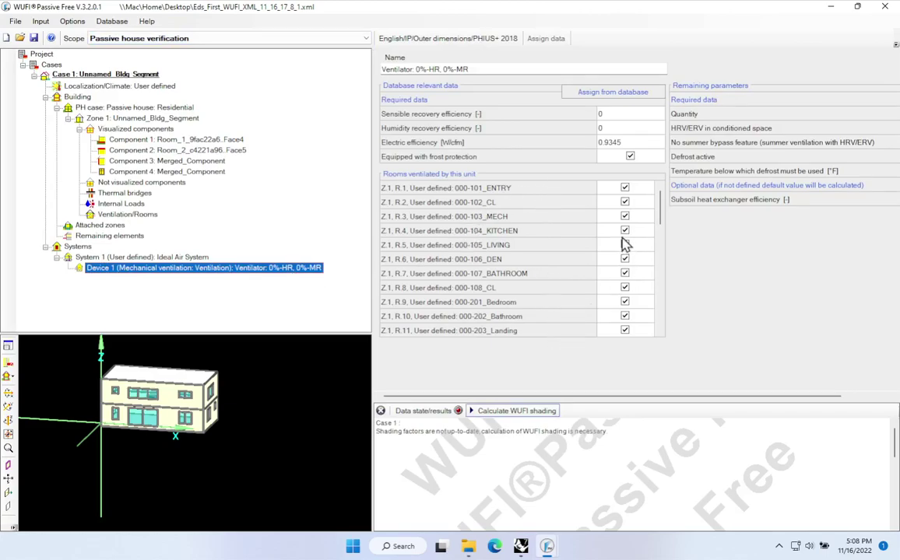
# Examine the ventilator's assigned rooms, sensible and humidity recovery efficiencies, electric efficiency and name
pyautogui.moveTo(659, 217)
pyautogui.mouseDown()
pyautogui.moveTo(664, 338)
pyautogui.moveTo(669, 213)
pyautogui.moveTo(662, 335)
pyautogui.moveTo(643, 217)
pyautogui.mouseUp()
pyautogui.click(603, 117)
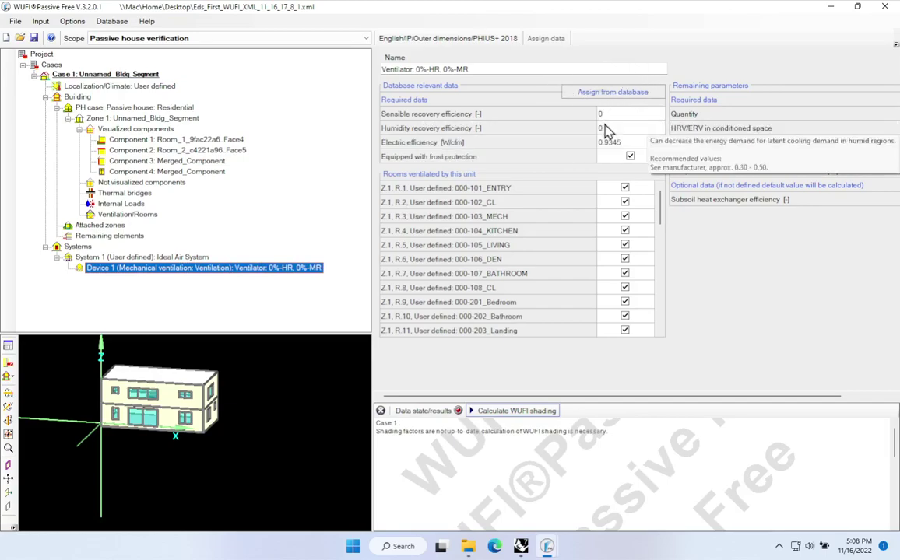
pyautogui.click(606, 129)
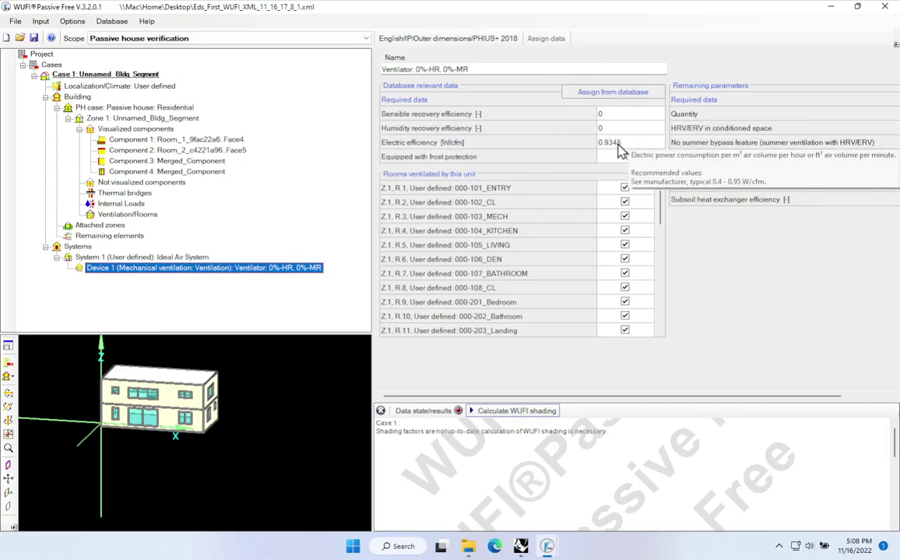
pyautogui.click(488, 68)
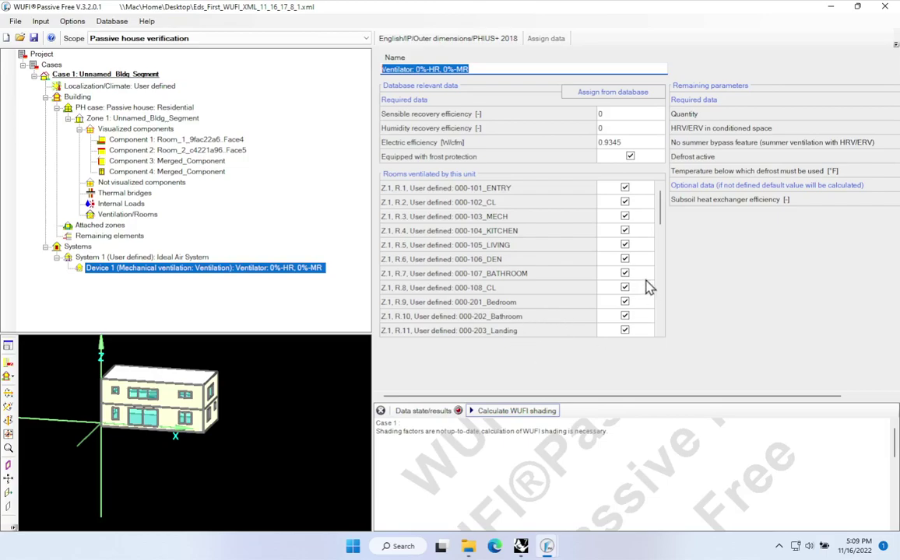
# Close WUFI-Passive without saving the changes and return to the Grasshopper definition
pyautogui.moveTo(660, 208)
pyautogui.mouseDown()
pyautogui.moveTo(663, 326)
pyautogui.moveTo(664, 215)
pyautogui.mouseUp()
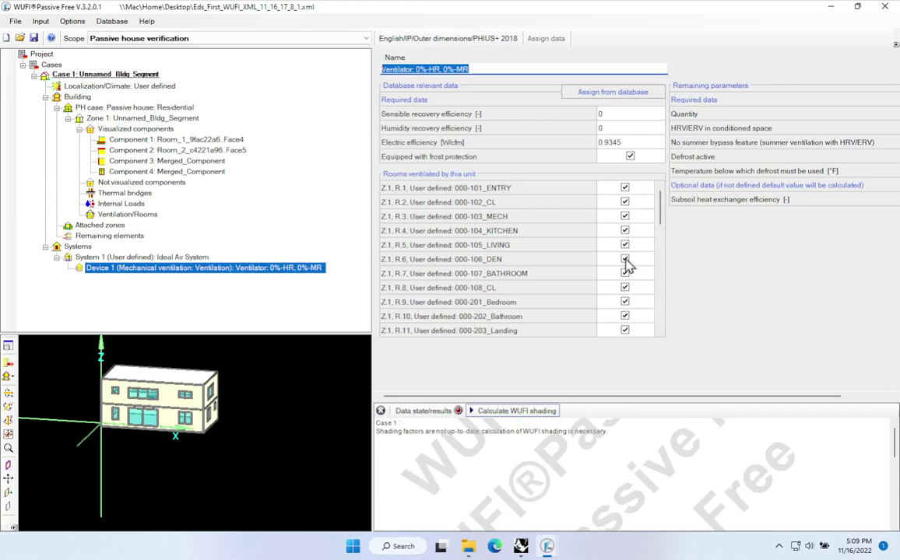
pyautogui.click(885, 7)
pyautogui.click(454, 312)
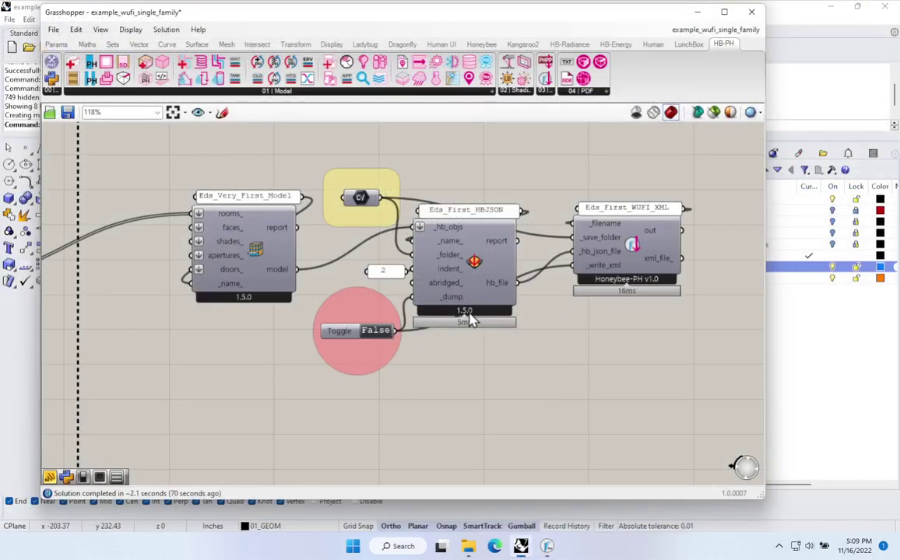
# Add an Explode Tree component beside the hb_rooms_ wire in the MECH. section and feed it the hb_rooms_ output
pyautogui.moveTo(125, 382); pyautogui.dragTo(232, 304, button='right')
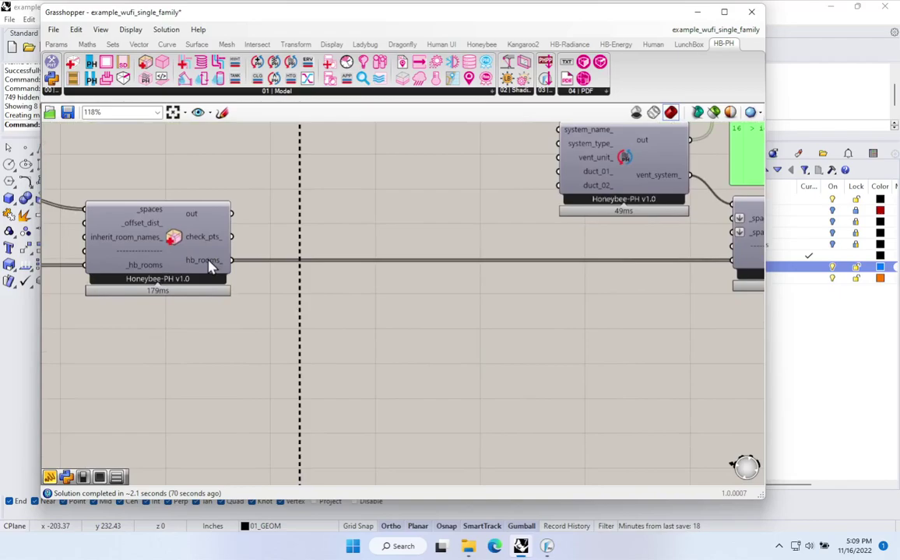
pyautogui.doubleClick(406, 293)
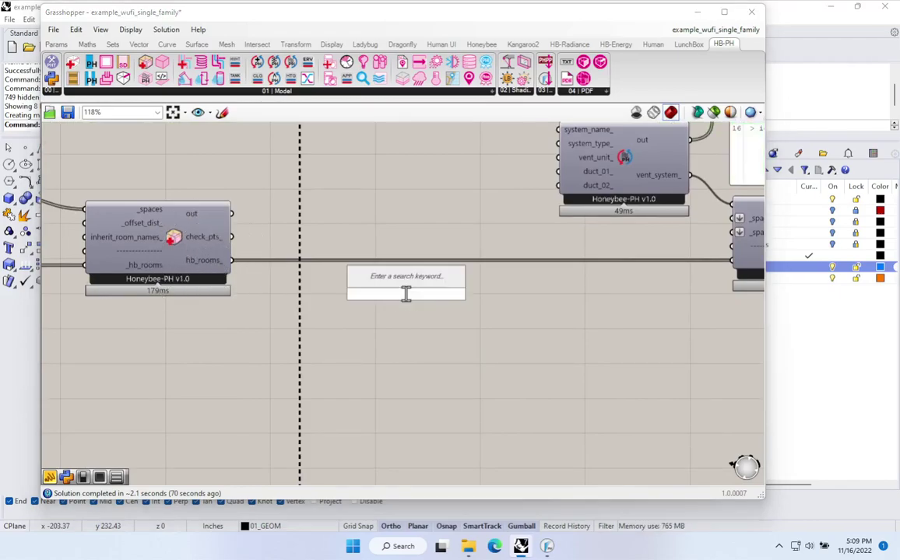
pyautogui.write('exp')
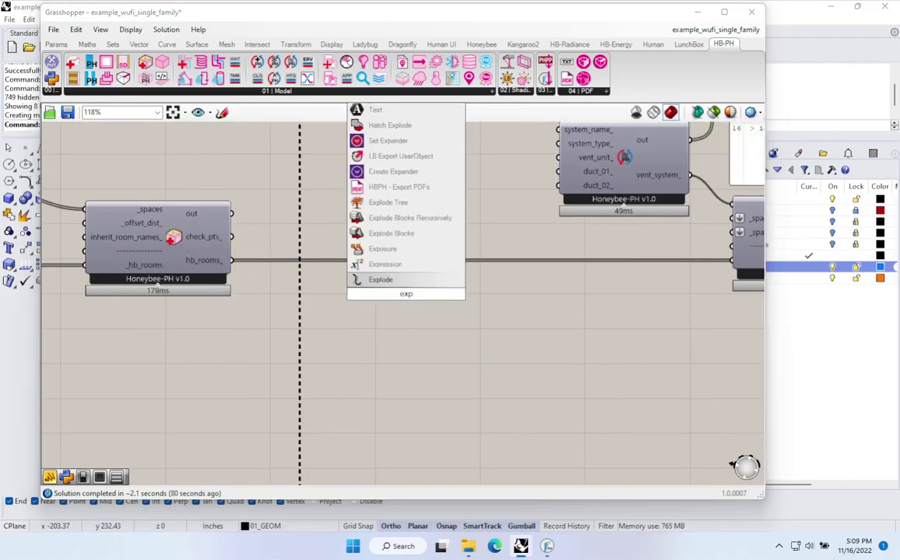
pyautogui.write('lod')
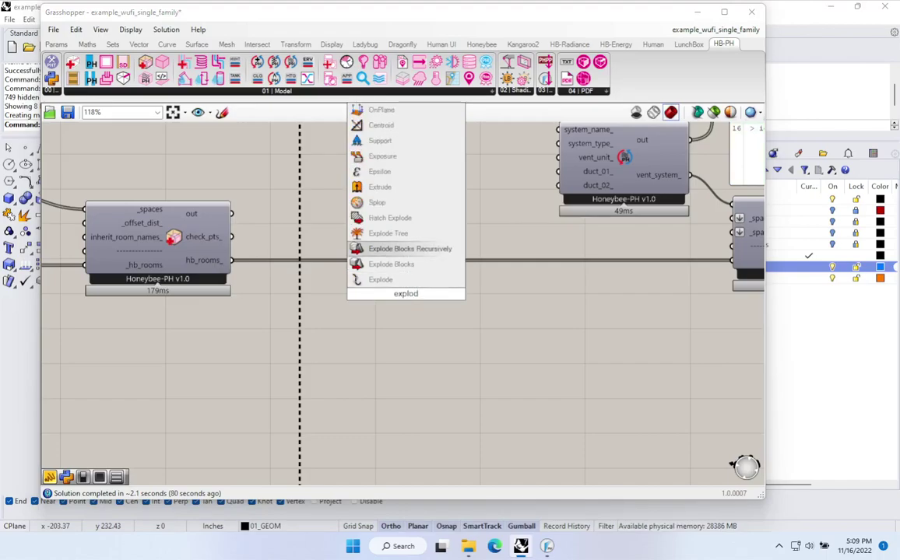
pyautogui.click(388, 233)
pyautogui.moveTo(222, 265); pyautogui.dragTo(386, 299)
# Add a panel below the spaces component and connect it to that component's hb_rooms_ output
pyautogui.doubleClick(190, 352)
pyautogui.write('panel')
pyautogui.press('Return')
pyautogui.moveTo(231, 260); pyautogui.dragTo(133, 363)
pyautogui.moveTo(185, 379)
pyautogui.mouseDown()
pyautogui.moveTo(209, 369)
pyautogui.moveTo(182, 360)
pyautogui.moveTo(188, 375)
pyautogui.mouseUp()
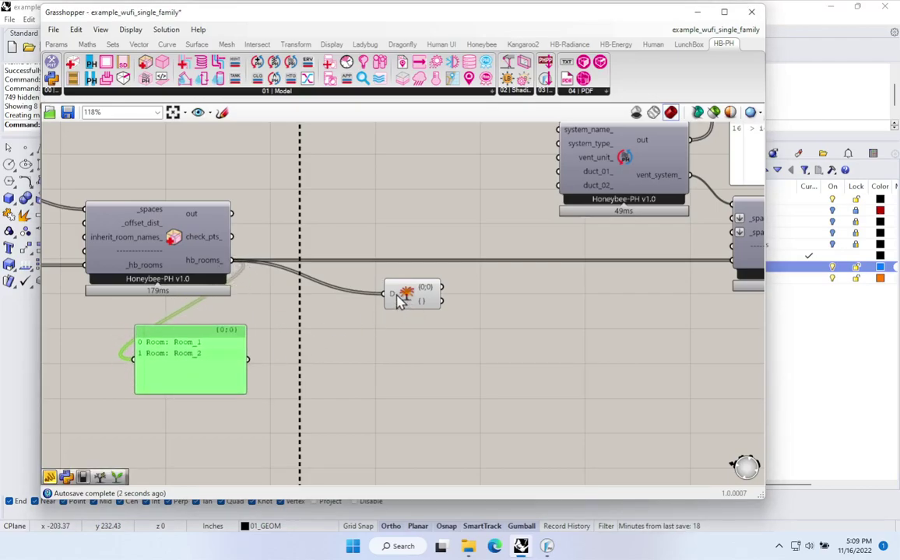
# Graft the D input of the Explode Tree component
pyautogui.rightClick(393, 300)
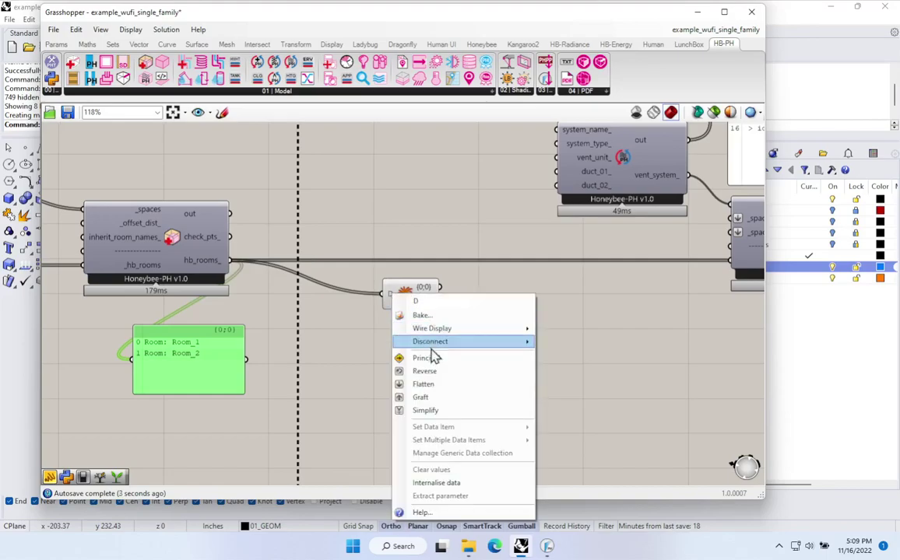
pyautogui.click(427, 404)
pyautogui.click(426, 299)
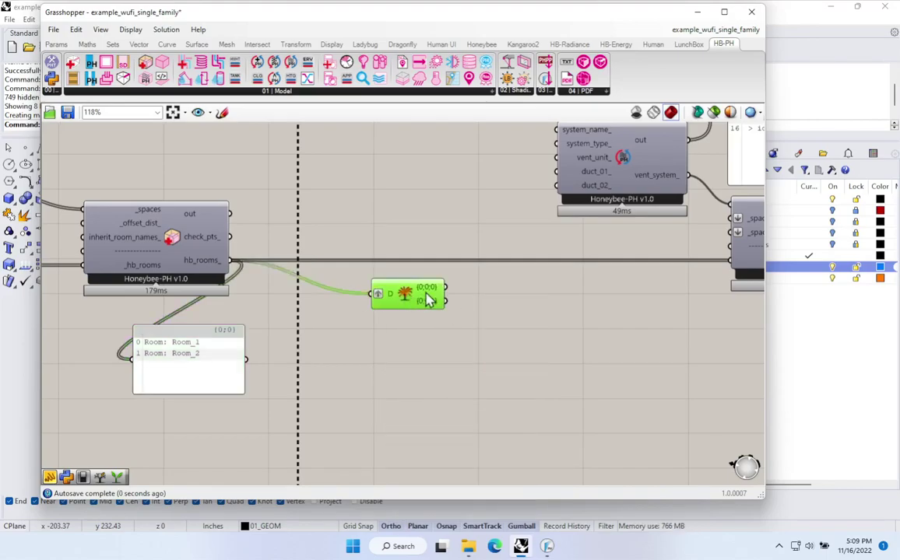
# Attach a panel to each of the two Explode Tree outputs, enlarging the second panel to show its contents
pyautogui.doubleClick(533, 295)
pyautogui.write('panel')
pyautogui.press('Return')
pyautogui.moveTo(445, 287); pyautogui.dragTo(520, 263)
pyautogui.doubleClick(513, 343)
pyautogui.write('relay')
pyautogui.press('Return')
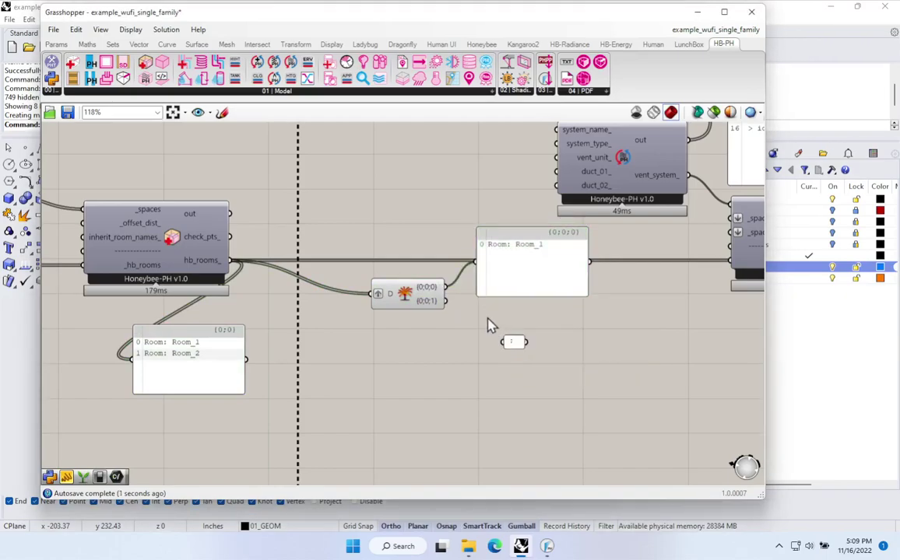
pyautogui.moveTo(445, 301); pyautogui.dragTo(503, 342)
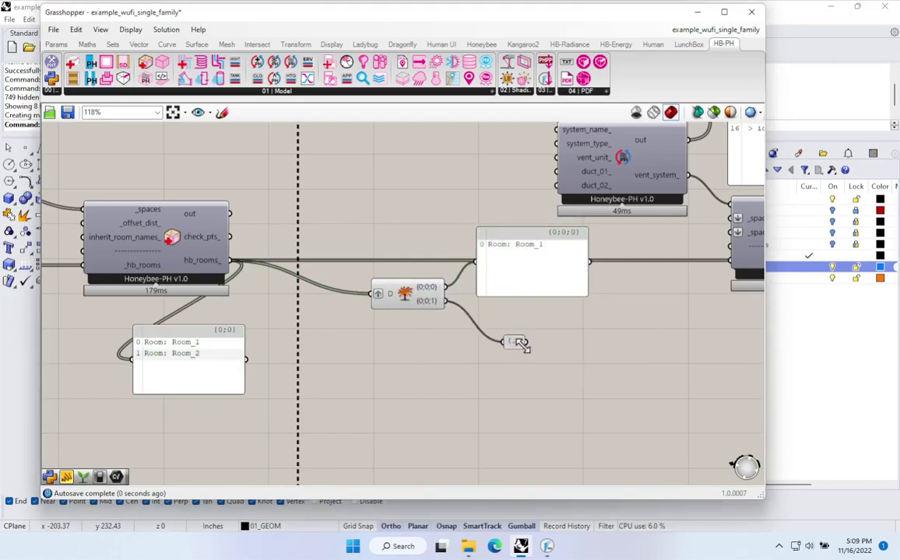
pyautogui.moveTo(595, 392); pyautogui.dragTo(561, 366)
pyautogui.moveTo(413, 299)
pyautogui.mouseDown()
pyautogui.moveTo(426, 313)
pyautogui.moveTo(408, 312)
pyautogui.mouseUp()
# Delete the Room_1 panel and wire the {0;0;0} output into the mechanical systems component's _hb_rooms input, rearranging the nearby components
pyautogui.moveTo(576, 298); pyautogui.dragTo(503, 329, button='right')
pyautogui.click(464, 297)
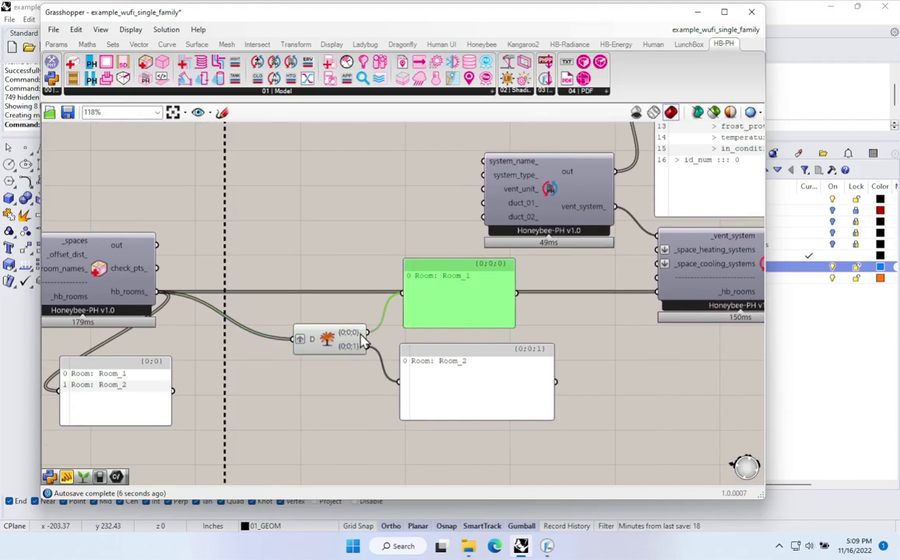
pyautogui.press('Delete')
pyautogui.moveTo(365, 333); pyautogui.dragTo(668, 303)
pyautogui.moveTo(429, 375); pyautogui.dragTo(526, 450)
pyautogui.moveTo(336, 334); pyautogui.dragTo(525, 320)
pyautogui.moveTo(556, 307); pyautogui.dragTo(471, 332, button='right')
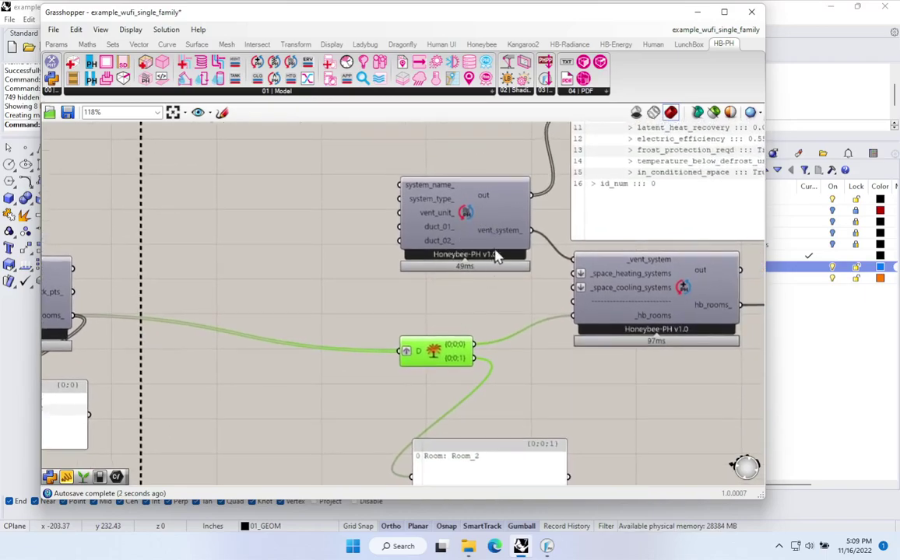
# Place a new panel above the Explode Tree component, fed by its {0;0;0} output
pyautogui.moveTo(498, 259); pyautogui.dragTo(457, 192, button='right')
pyautogui.moveTo(415, 294); pyautogui.dragTo(298, 267)
pyautogui.click(345, 273)
pyautogui.hotkey('ctrl', 'v')
pyautogui.moveTo(369, 275); pyautogui.dragTo(383, 259)
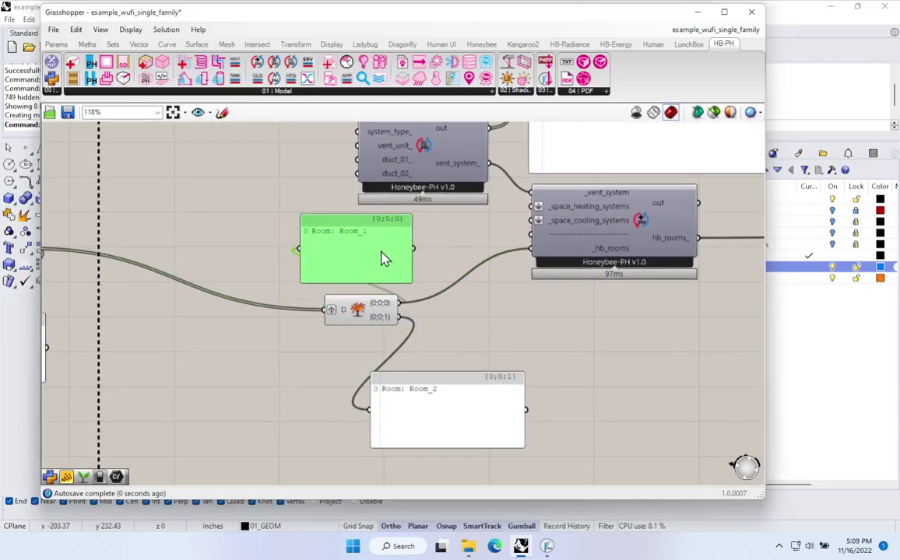
# Add a Merge component with the mechanical systems hb_rooms_ output in D1 and the Explode Tree's {0;0;1} output in D2
pyautogui.moveTo(506, 349); pyautogui.dragTo(311, 319, button='right')
pyautogui.doubleClick(534, 297)
pyautogui.write('mer')
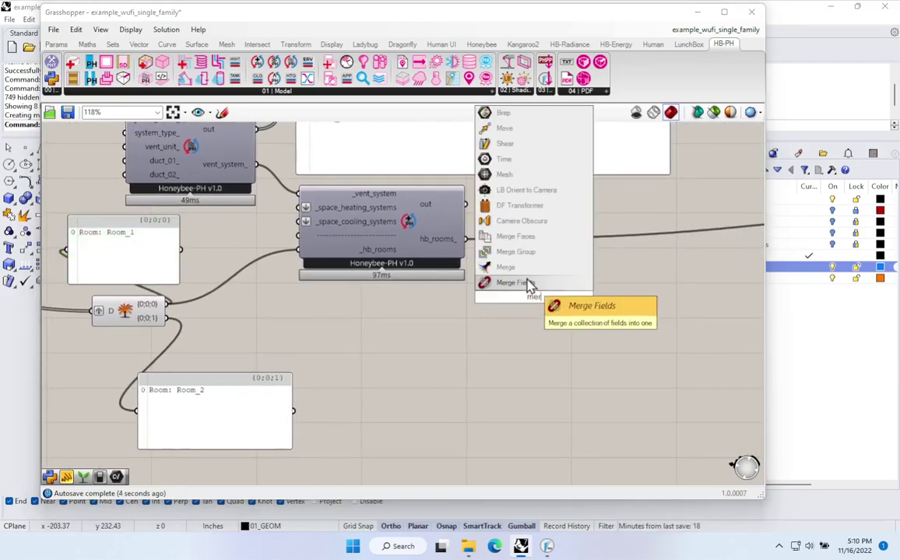
pyautogui.click(520, 280)
pyautogui.moveTo(467, 243); pyautogui.dragTo(182, 319)
pyautogui.click(538, 303)
pyautogui.moveTo(169, 259); pyautogui.dragTo(235, 259)
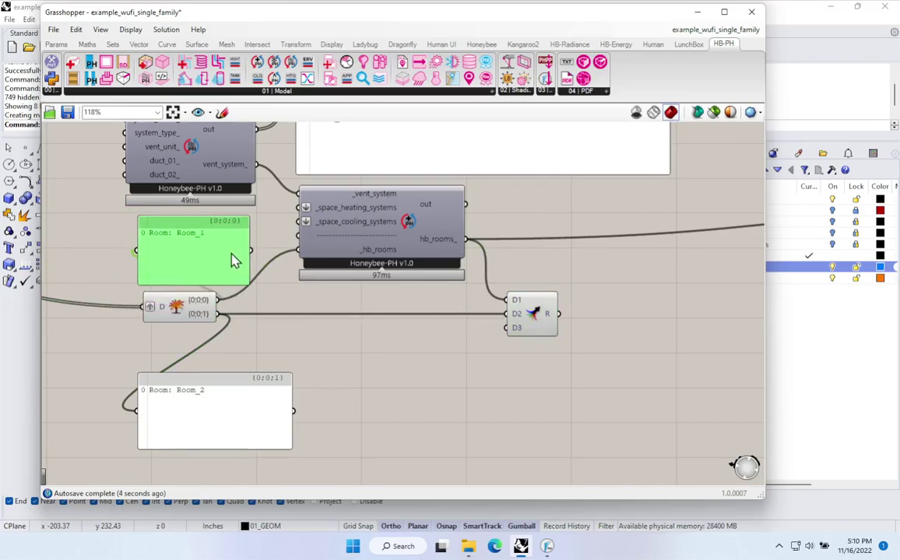
# Wire the Merge result into the building segment component's rooms input and flatten the Merge output
pyautogui.click(535, 312)
pyautogui.moveTo(643, 301); pyautogui.dragTo(315, 345, button='right')
pyautogui.scroll(-5, 248, 358)
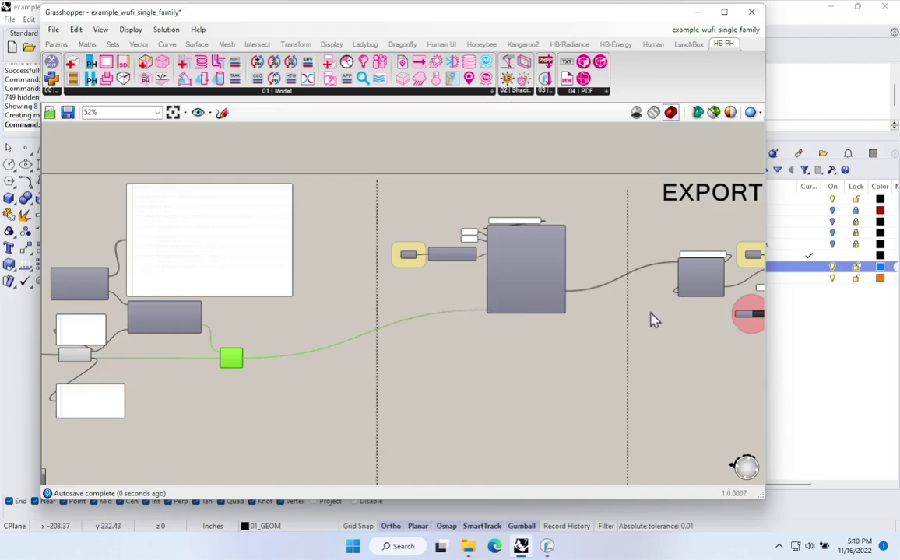
pyautogui.moveTo(647, 322); pyautogui.dragTo(442, 318, button='right')
pyautogui.moveTo(282, 362); pyautogui.dragTo(453, 341, button='right')
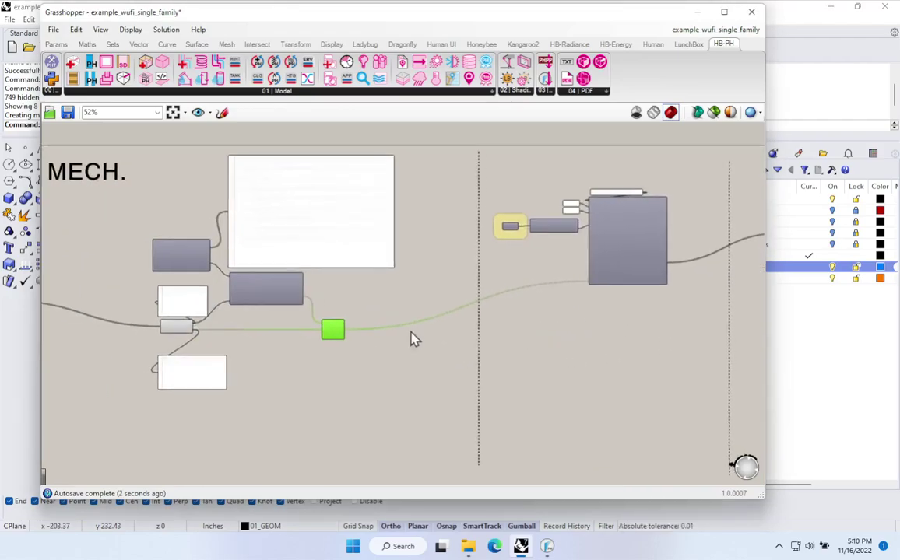
pyautogui.scroll(5, 335, 328)
pyautogui.rightClick(360, 325)
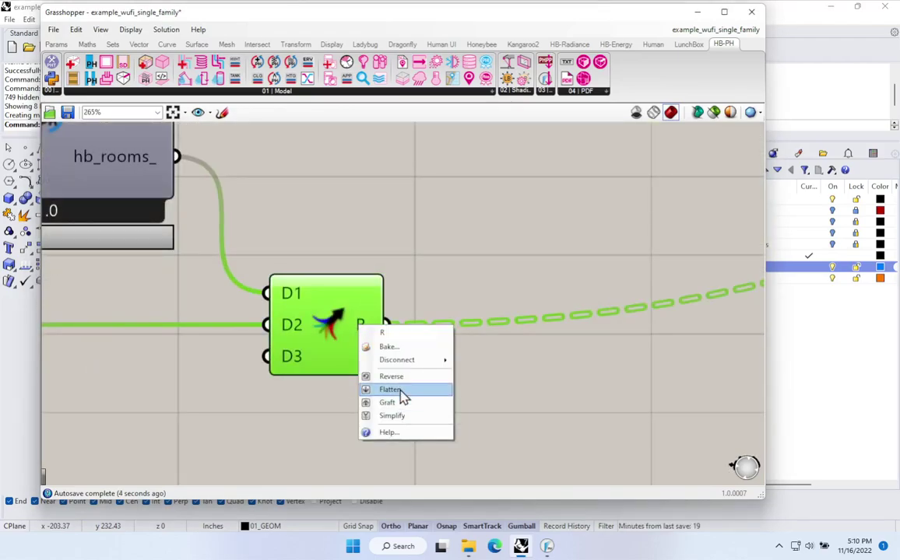
pyautogui.click(393, 389)
# Export the regrouped model to HBJSON and WUFI-XML by switching the write toggle on and back to False
pyautogui.scroll(-5, 367, 346)
pyautogui.moveTo(592, 322); pyautogui.dragTo(402, 324, button='right')
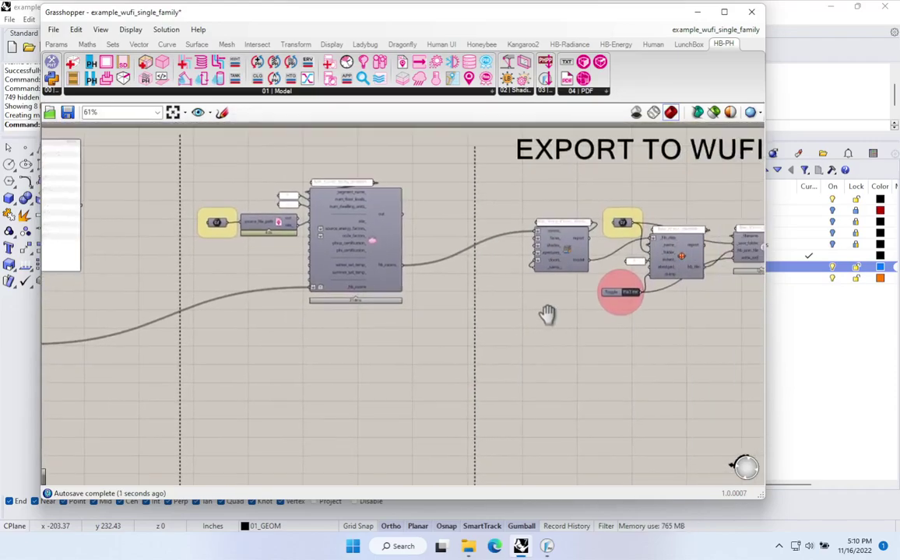
pyautogui.moveTo(545, 316); pyautogui.dragTo(308, 317, button='right')
pyautogui.scroll(2, 326, 294)
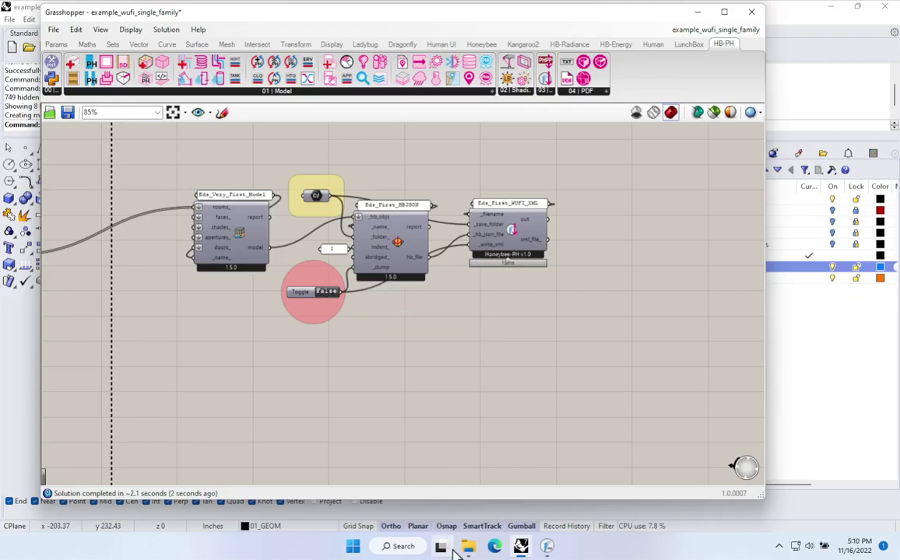
# Launch WUFI-Passive and open the XML project Eds_First_WUFI_XML_11_16_17_10_24 from the Desktop
pyautogui.click(353, 546)
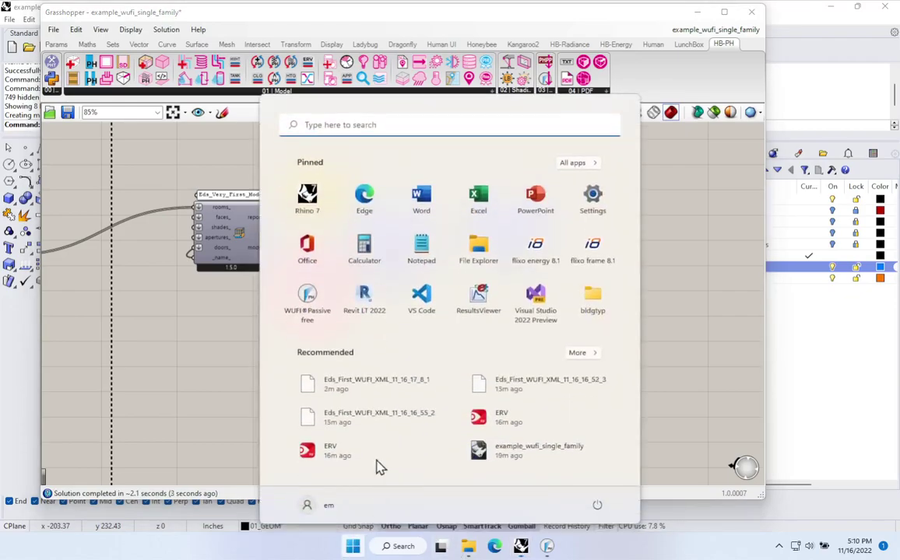
pyautogui.click(308, 296)
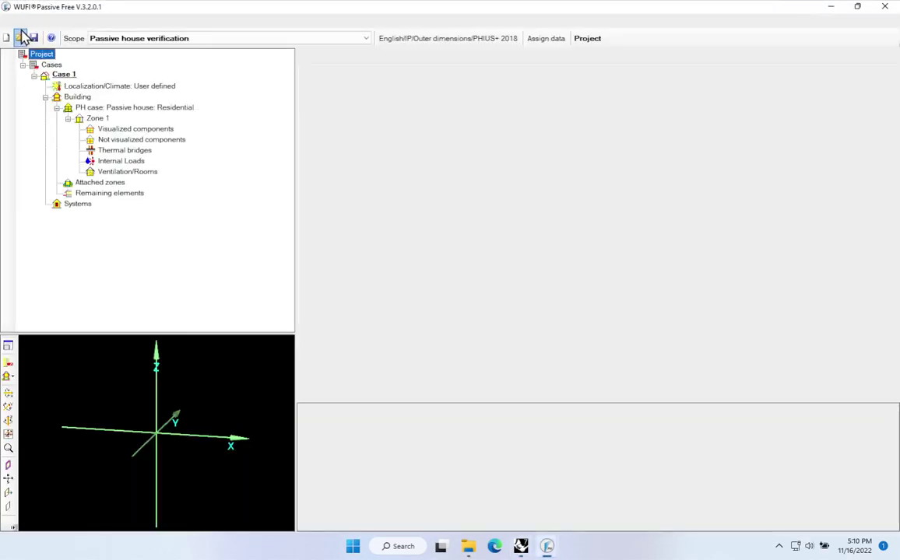
pyautogui.click(21, 38)
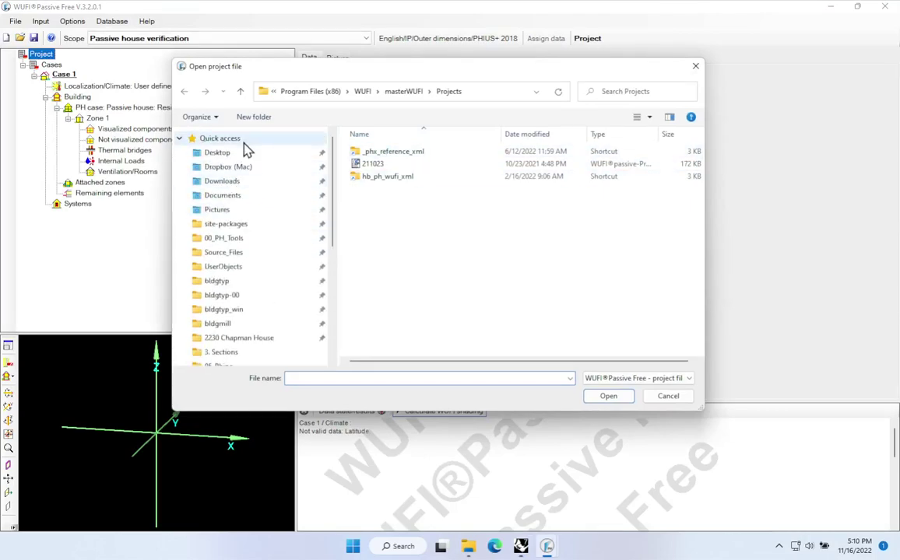
pyautogui.click(234, 153)
pyautogui.click(640, 379)
pyautogui.click(650, 400)
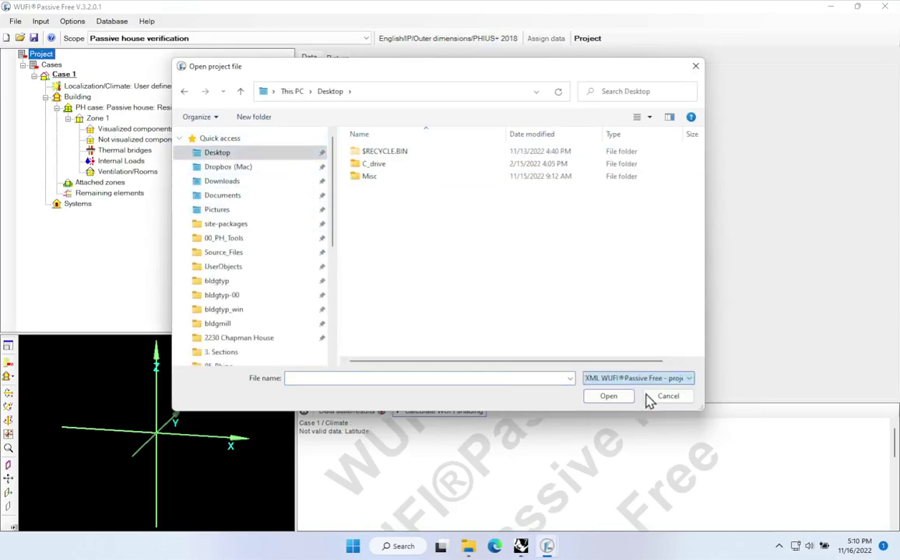
pyautogui.click(428, 218)
pyautogui.click(609, 397)
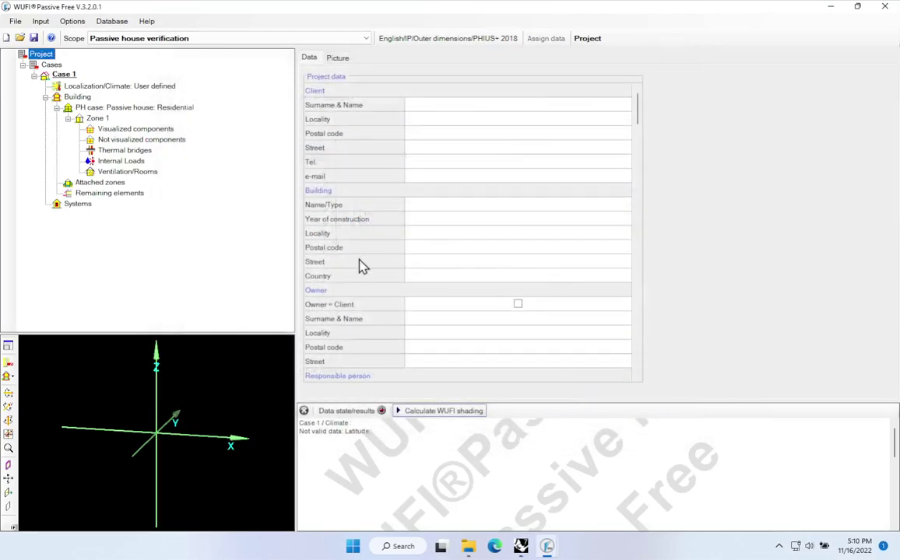
pyautogui.click(495, 317)
# Set the scope to Passive house verification and review which rooms the mechanical ventilation device under System 1 serves
pyautogui.click(211, 39)
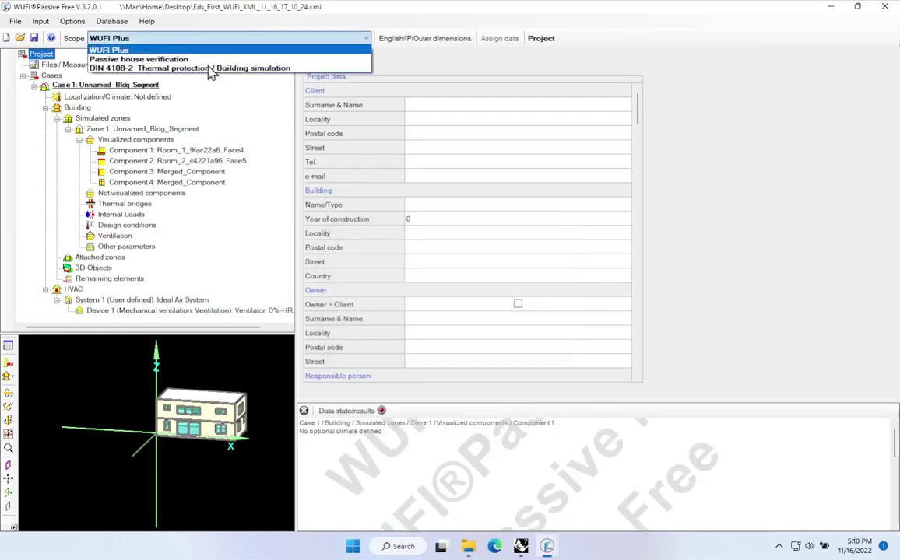
pyautogui.click(160, 57)
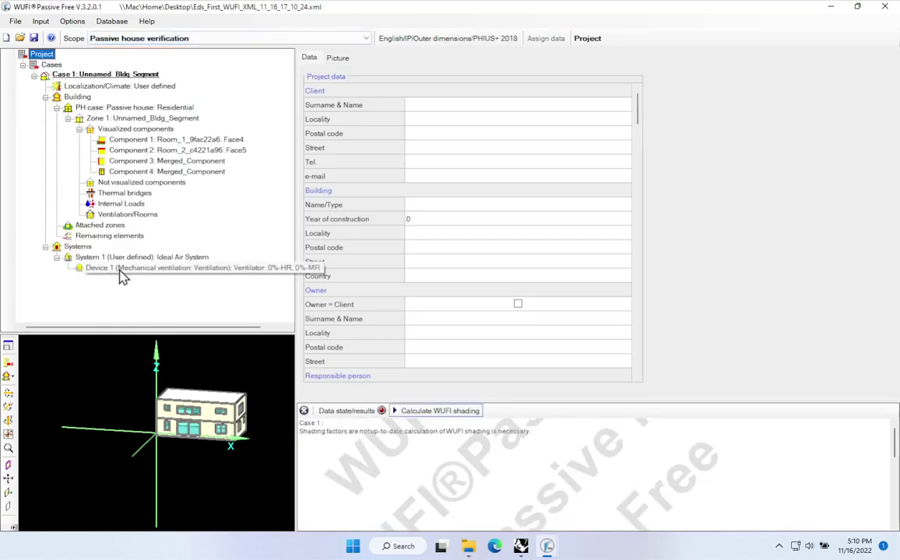
pyautogui.click(121, 271)
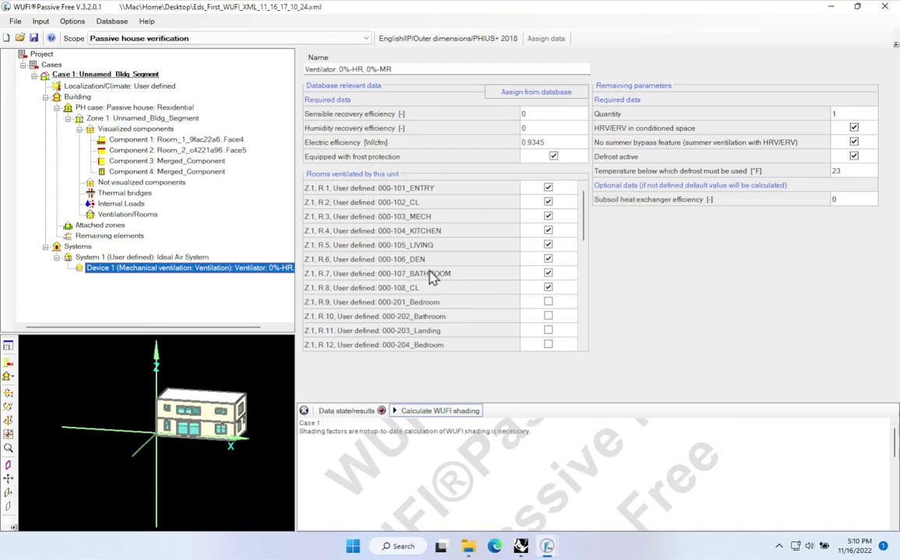
pyautogui.moveTo(588, 222); pyautogui.dragTo(591, 341)
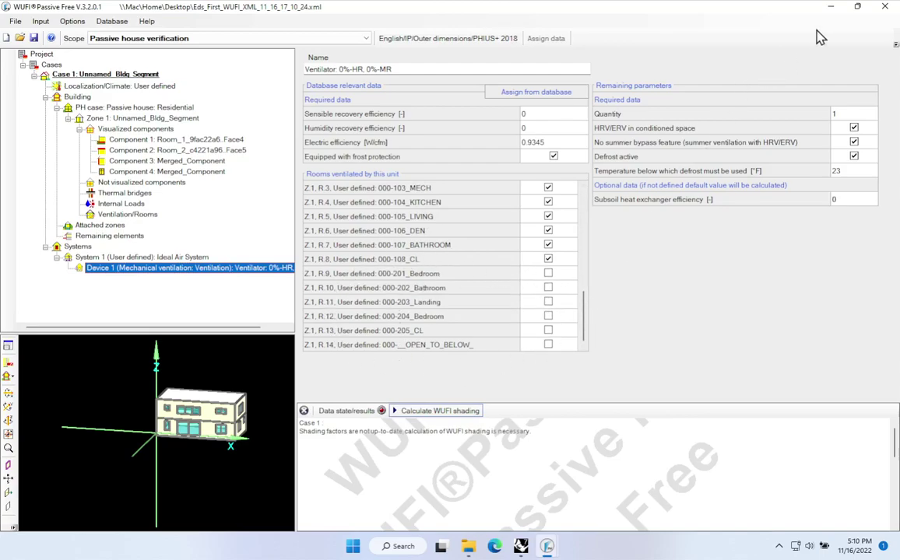
# Close both open WUFI-Passive windows without saving and return to Grasshopper
pyautogui.moveTo(548, 548)
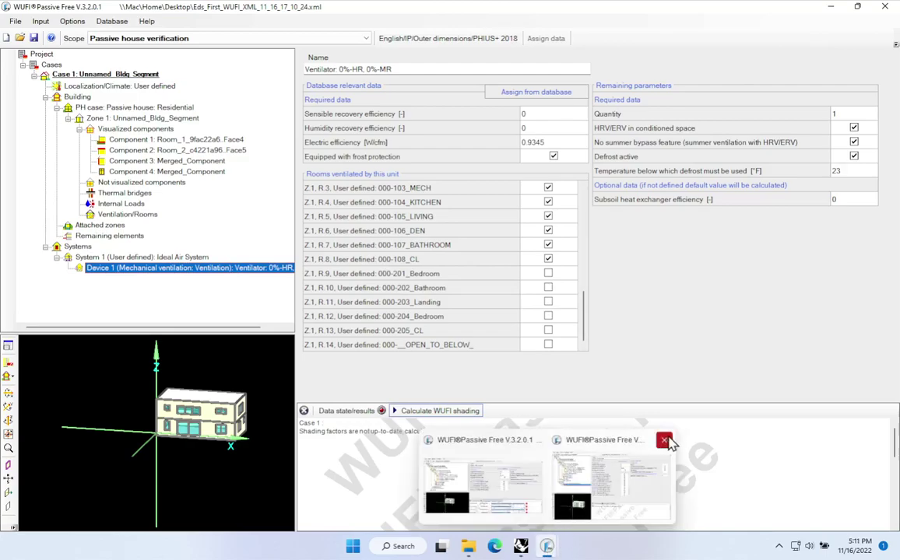
pyautogui.click(663, 441)
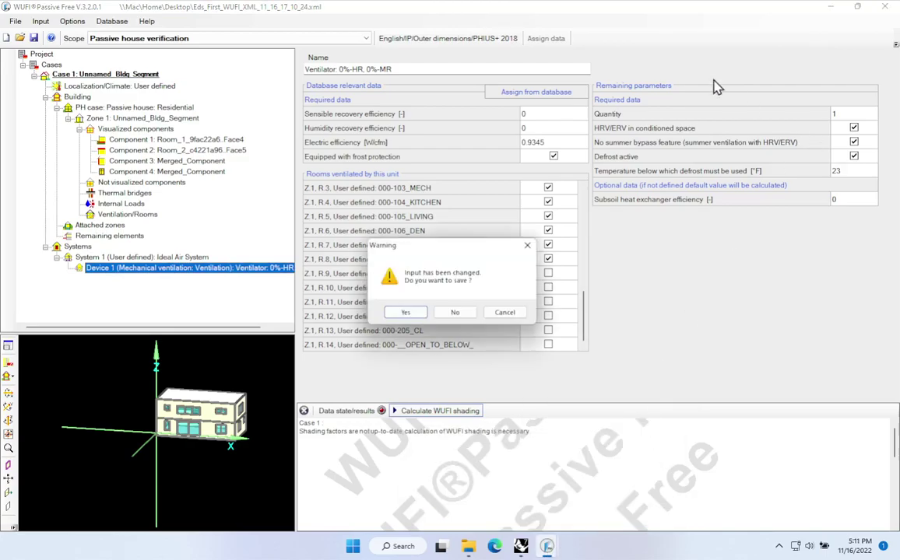
pyautogui.click(455, 313)
pyautogui.moveTo(538, 556)
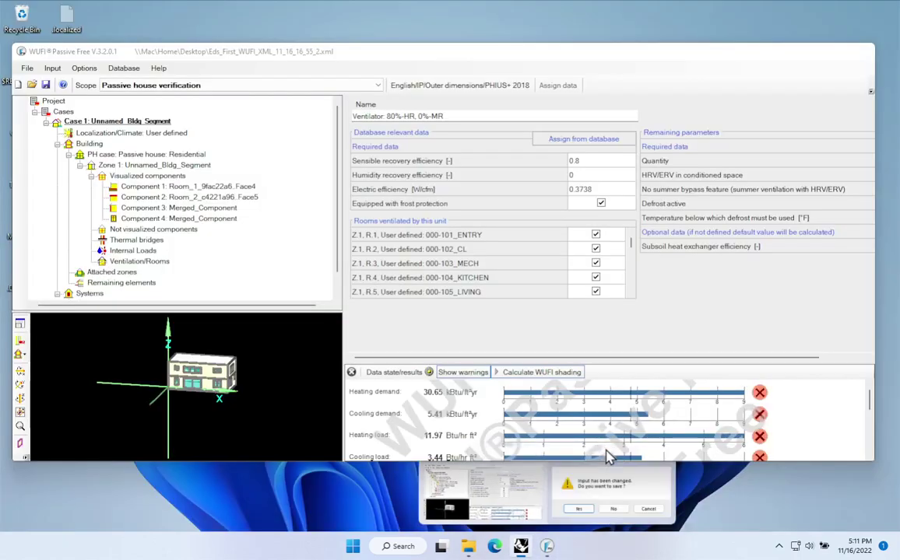
pyautogui.click(599, 453)
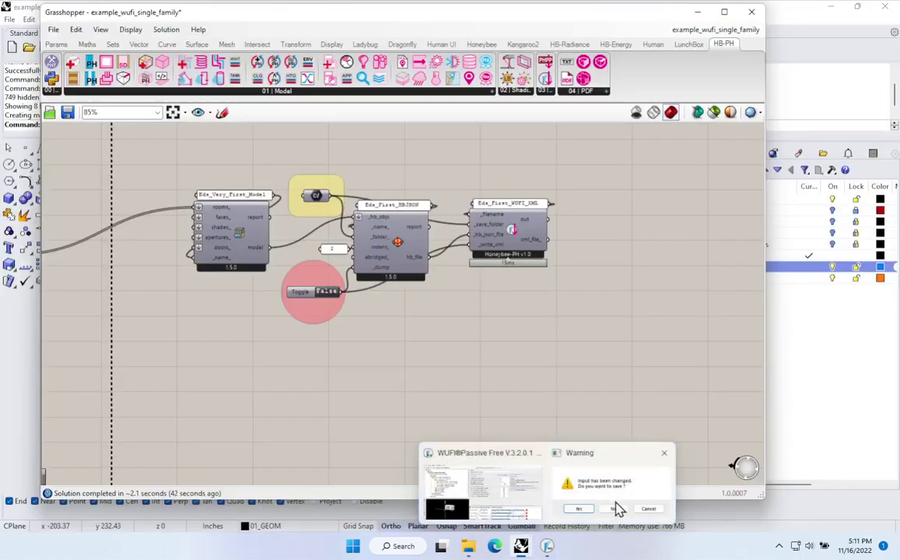
pyautogui.click(454, 312)
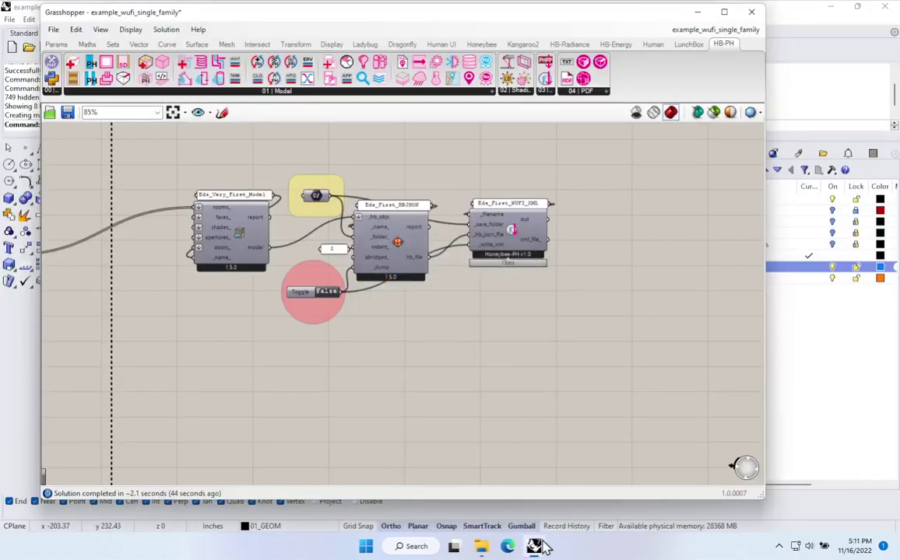
# Delete the tree component that splits the rooms, its two room panels and the merge component beside the mechanical systems component
pyautogui.moveTo(534, 545)
pyautogui.moveTo(181, 357); pyautogui.dragTo(512, 353, button='right')
pyautogui.scroll(-3, 321, 361)
pyautogui.scroll(1, 331, 339)
pyautogui.scroll(3, 331, 338)
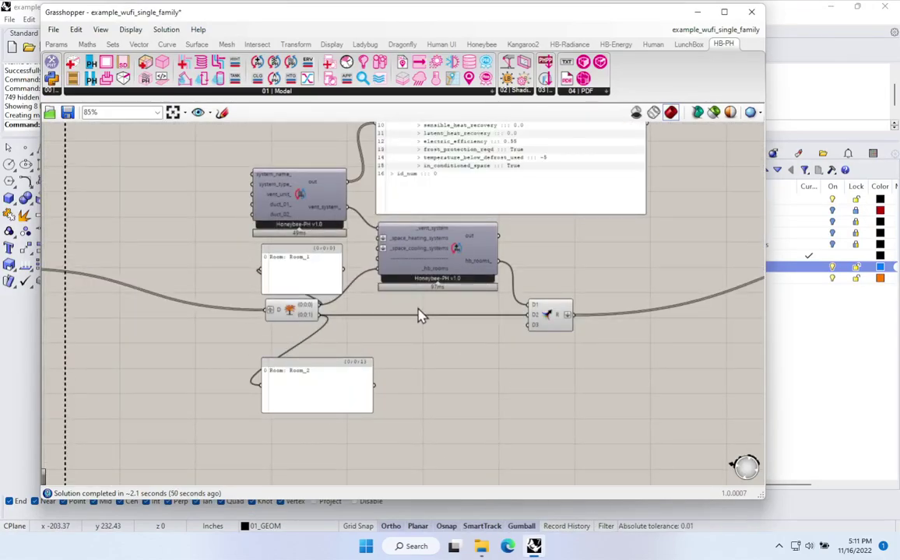
pyautogui.moveTo(418, 315); pyautogui.dragTo(468, 368, button='right')
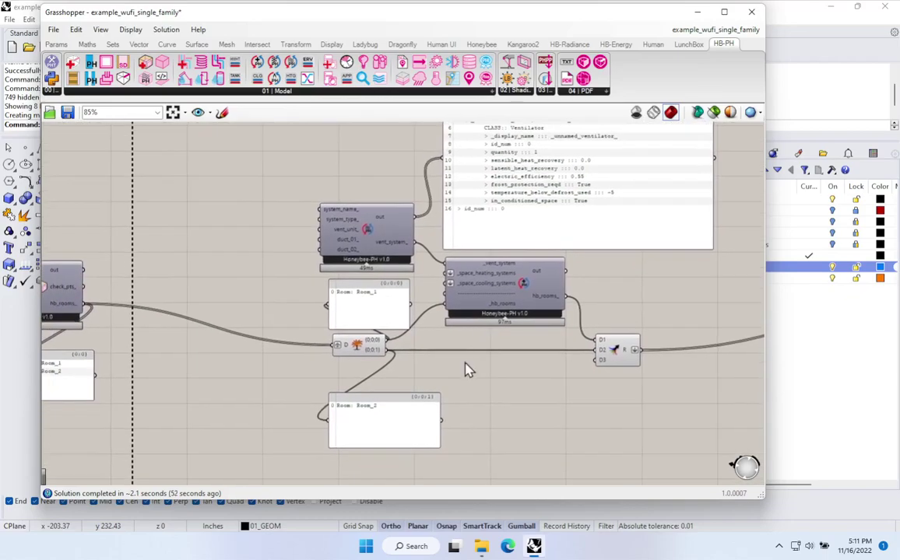
pyautogui.moveTo(386, 468); pyautogui.dragTo(339, 325)
pyautogui.click(613, 352)
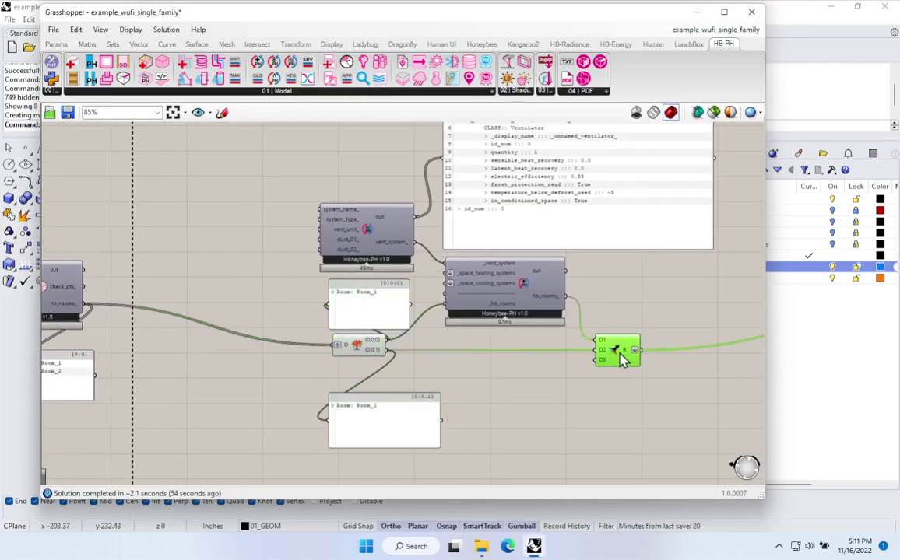
pyautogui.click(353, 327)
pyautogui.moveTo(382, 454); pyautogui.dragTo(343, 311)
pyautogui.press('Delete')
# Wire all rooms directly into the mechanical systems component and its hb_rooms_ output into the building segment's _hb_rooms input
pyautogui.moveTo(89, 312); pyautogui.dragTo(448, 304)
pyautogui.moveTo(428, 347); pyautogui.dragTo(353, 419, button='right')
pyautogui.moveTo(464, 304); pyautogui.dragTo(468, 274)
pyautogui.moveTo(579, 341); pyautogui.dragTo(242, 348, button='right')
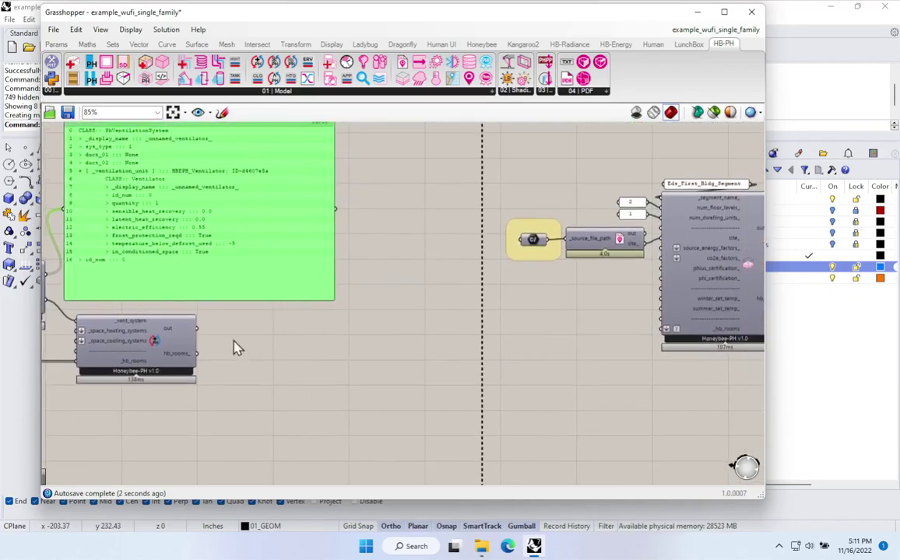
pyautogui.moveTo(202, 355); pyautogui.dragTo(671, 333)
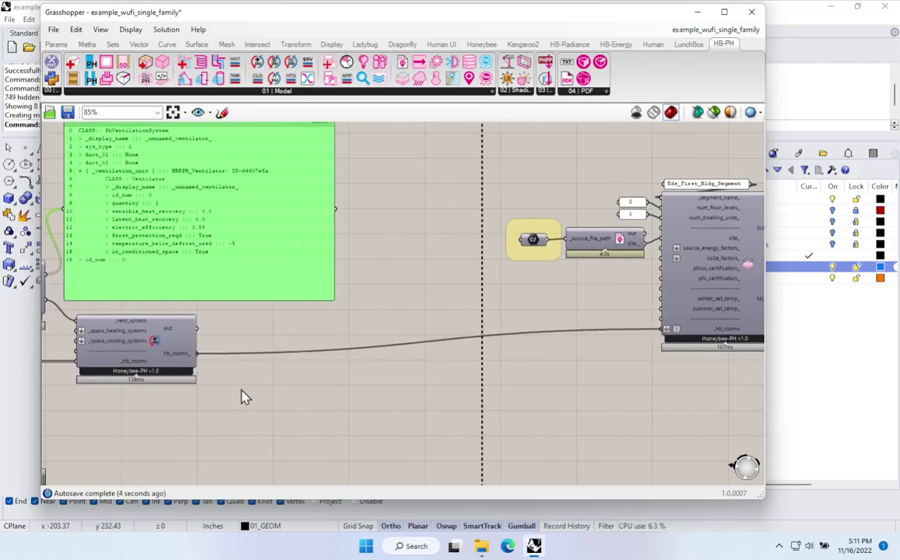
# Shorten the ventilation system's output panel from its upper edge under the MECH. heading
pyautogui.moveTo(315, 398); pyautogui.dragTo(580, 402, button='right')
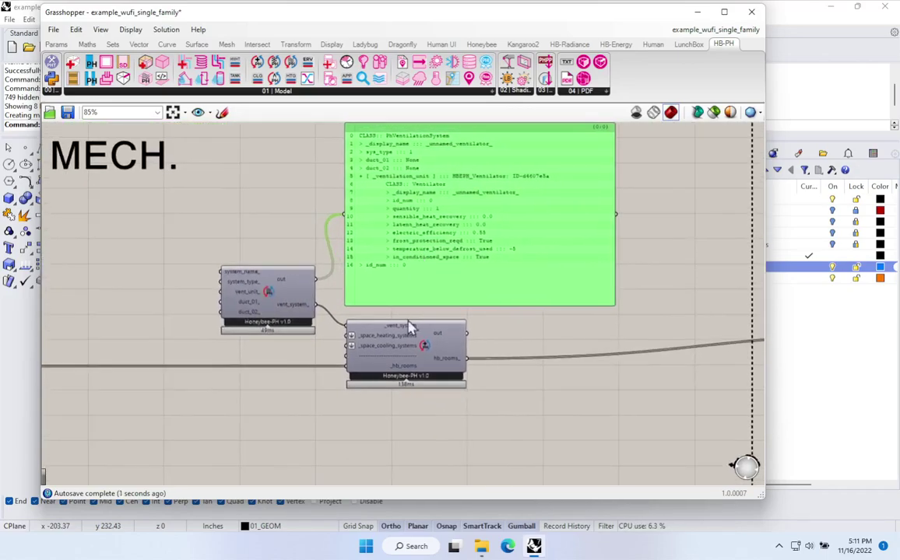
pyautogui.moveTo(245, 399); pyautogui.dragTo(315, 384, button='right')
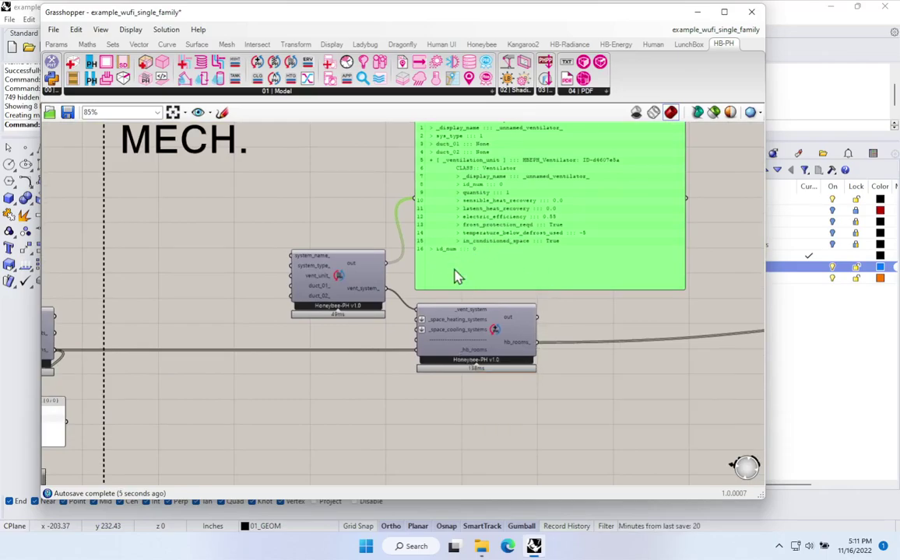
pyautogui.moveTo(456, 266); pyautogui.dragTo(455, 294, button='right')
pyautogui.moveTo(480, 135); pyautogui.dragTo(480, 167)
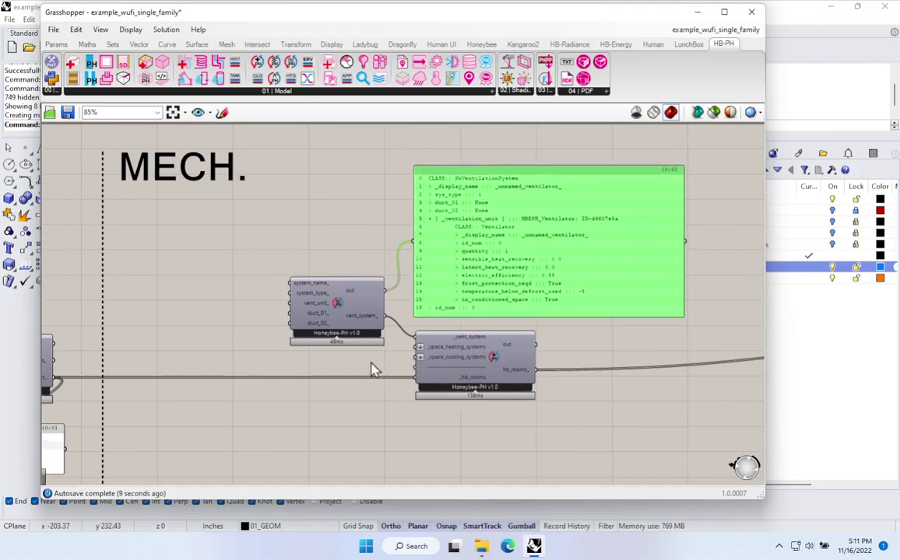
# Add a PH Vent Types value list above the ventilation system component
pyautogui.click(332, 319)
pyautogui.scroll(5, 337, 279)
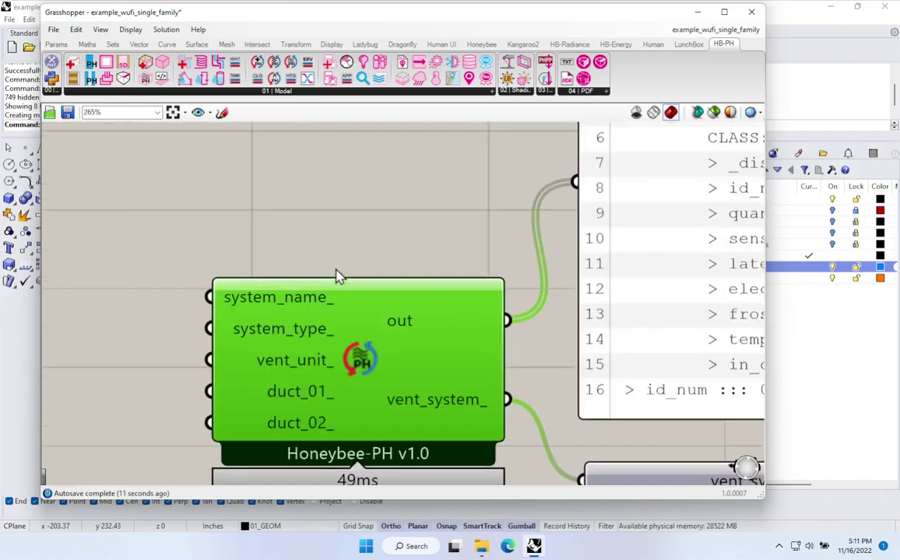
pyautogui.scroll(-2, 290, 246)
pyautogui.doubleClick(257, 203)
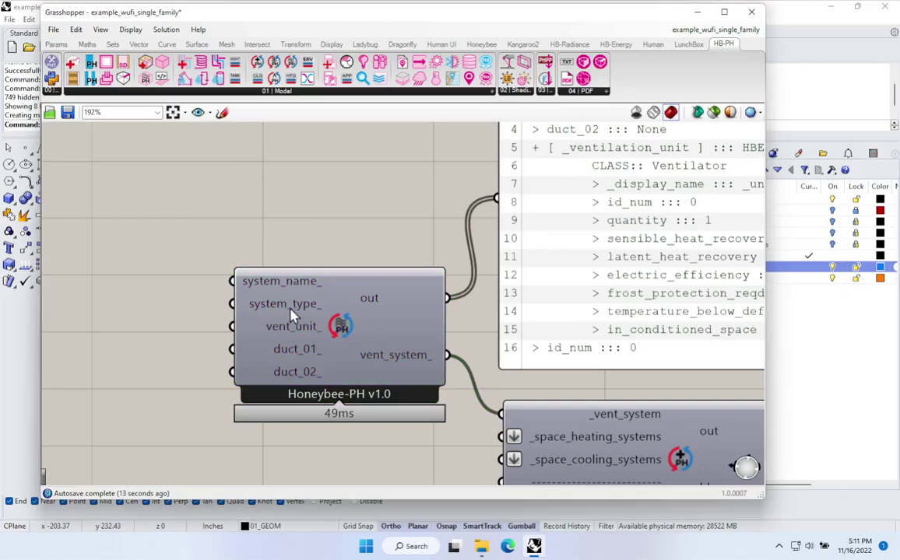
pyautogui.moveTo(289, 311)
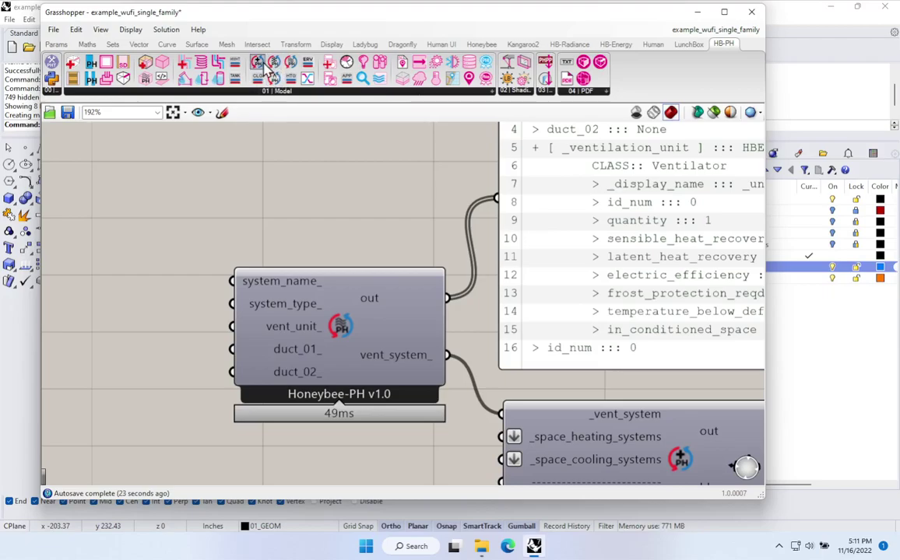
pyautogui.click(307, 69)
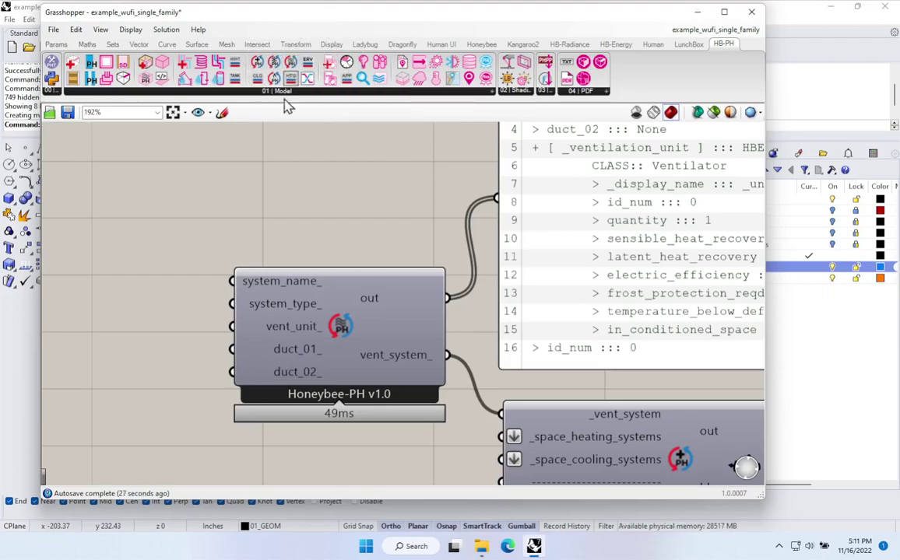
pyautogui.click(260, 197)
# Choose 1-Balanced PH ventilation with HR [Default] in the vent types list and wire it to the ventilation system's system_type_ input
pyautogui.click(434, 189)
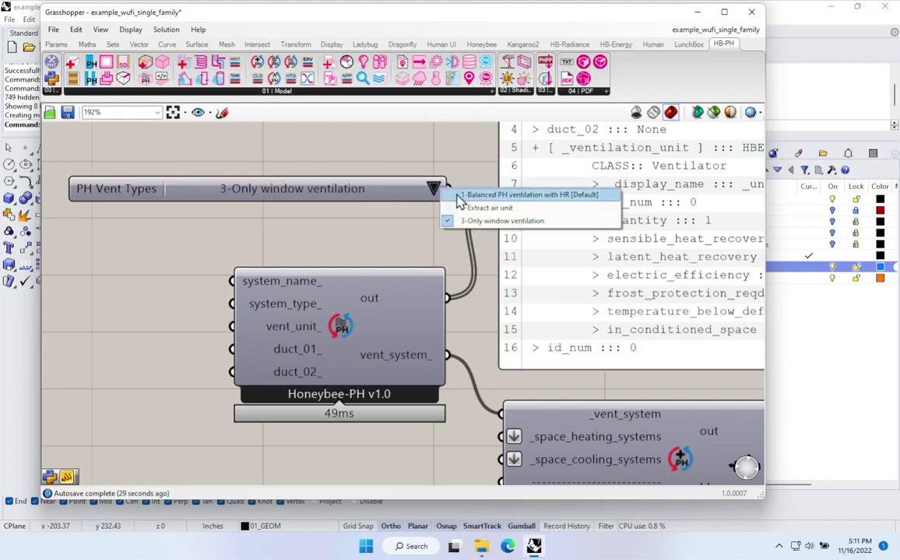
pyautogui.click(474, 212)
pyautogui.click(434, 190)
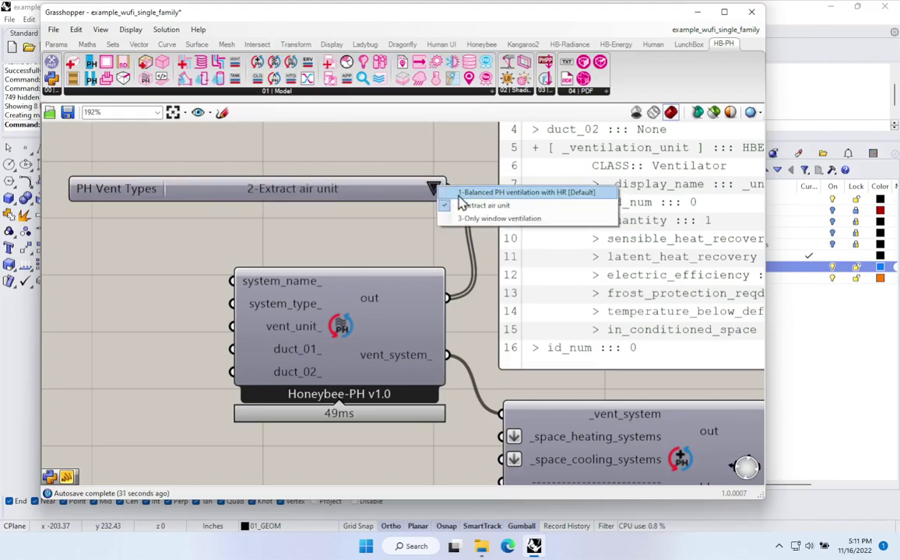
pyautogui.click(460, 198)
pyautogui.moveTo(450, 190); pyautogui.dragTo(232, 304)
pyautogui.moveTo(314, 190); pyautogui.dragTo(359, 209)
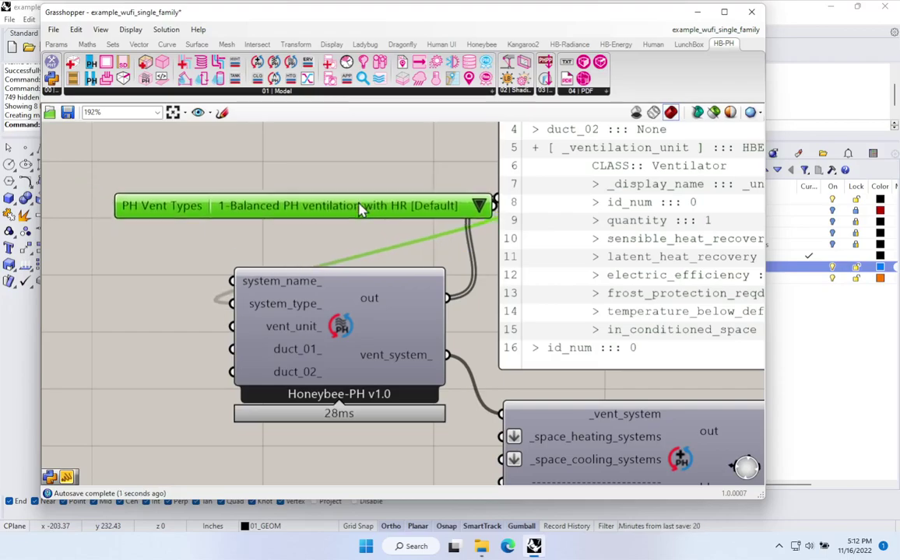
# Add a text panel reading Eds_First_Vent_System, wire it to system_name_ and place it directly above the ventilation system component
pyautogui.doubleClick(291, 240)
pyautogui.write('"Eds_First_')
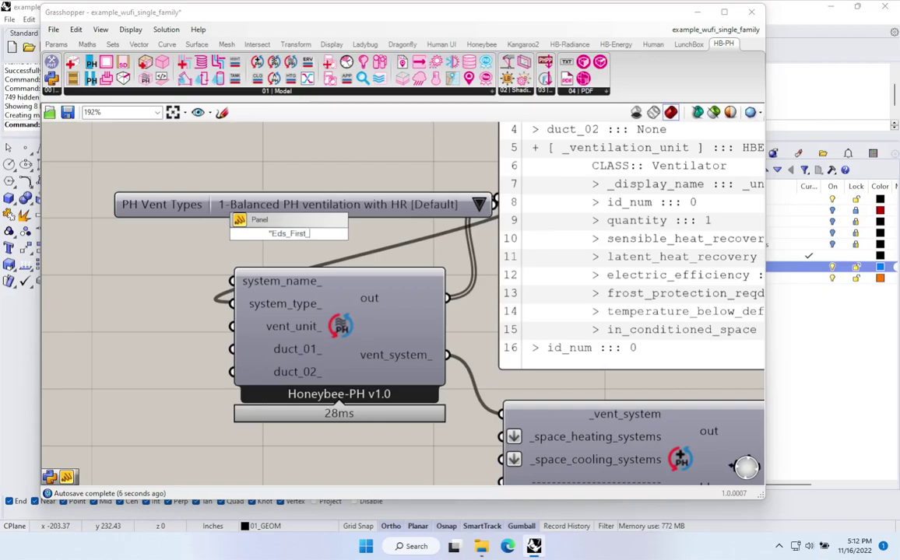
pyautogui.write('Vent_System')
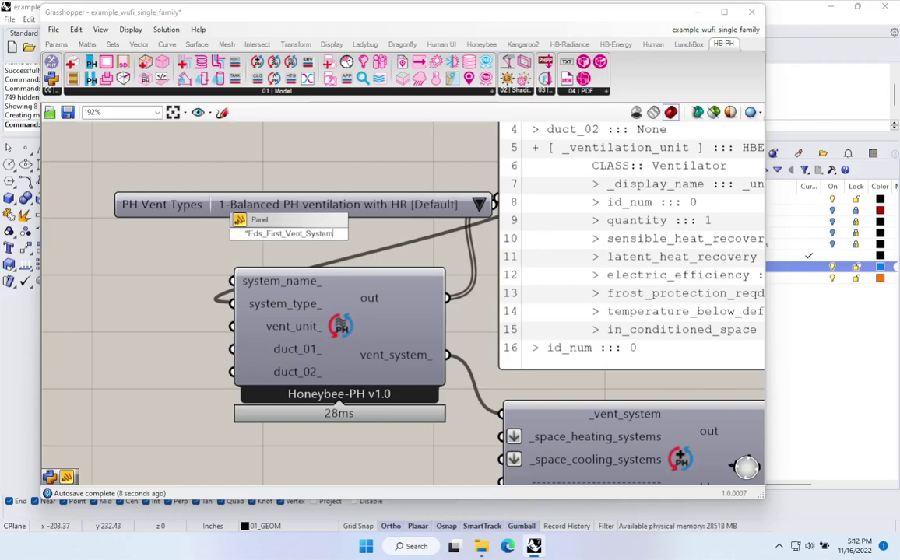
pyautogui.press('Return')
pyautogui.moveTo(251, 286); pyautogui.dragTo(389, 246)
pyautogui.moveTo(333, 243); pyautogui.dragTo(440, 254)
pyautogui.moveTo(306, 348); pyautogui.dragTo(423, 294, button='right')
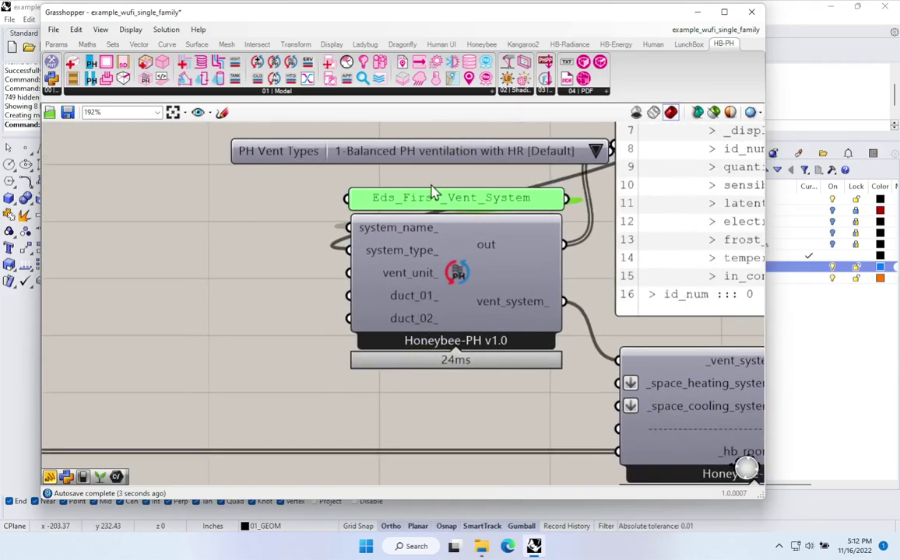
pyautogui.moveTo(428, 199); pyautogui.dragTo(427, 197)
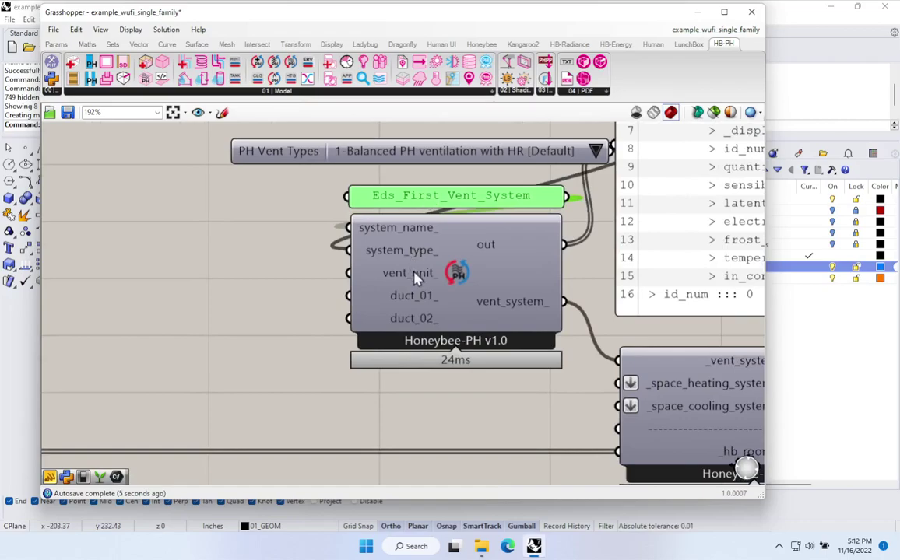
# Add a Honeybee-PH ventilator unit component beside the inputs of the ventilation system component
pyautogui.scroll(-4, 415, 279)
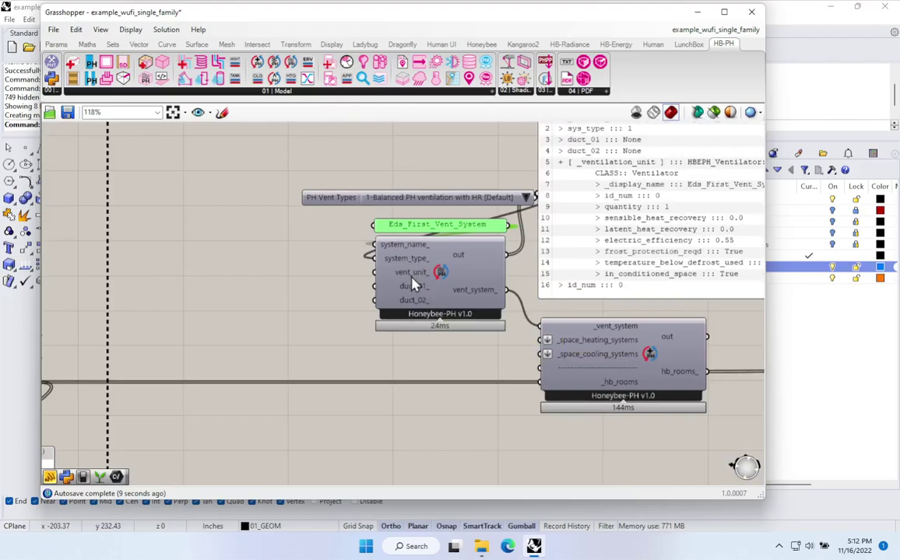
pyautogui.click(310, 87)
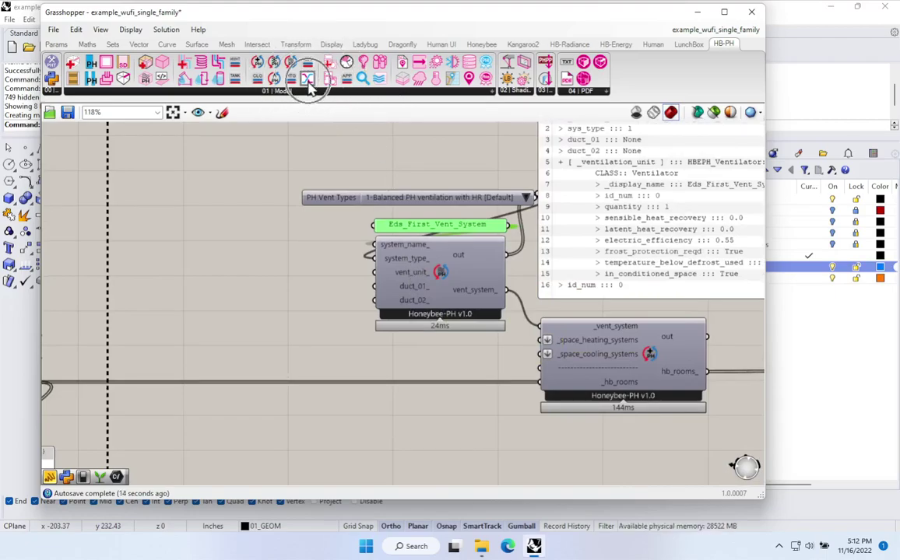
pyautogui.moveTo(309, 87); pyautogui.dragTo(267, 251)
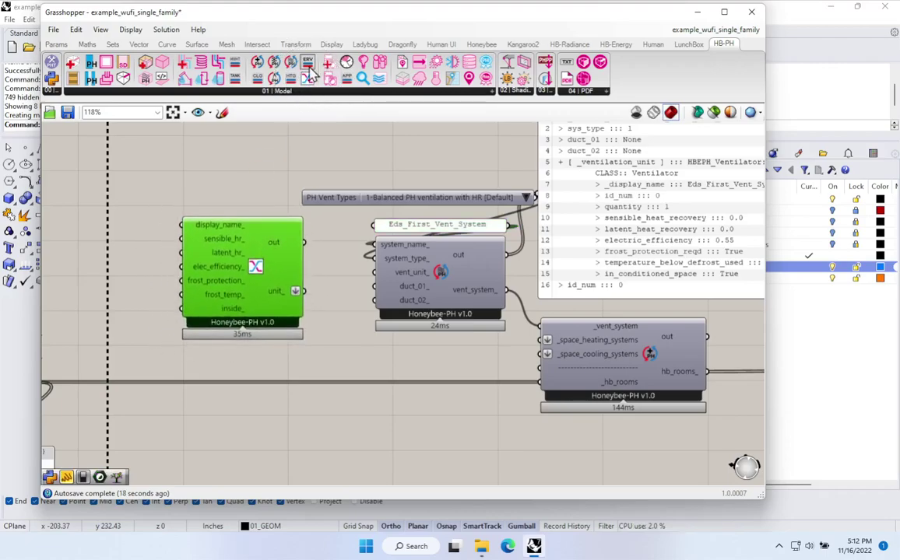
pyautogui.moveTo(259, 267); pyautogui.dragTo(275, 276)
# Inspect the ventilator unit's default properties in a temporary panel wired to its output, and delete the panel
pyautogui.moveTo(311, 441); pyautogui.dragTo(322, 368, button='right')
pyautogui.click(301, 412)
pyautogui.doubleClick(301, 412)
pyautogui.moveTo(332, 186); pyautogui.dragTo(251, 396)
pyautogui.moveTo(321, 410); pyautogui.dragTo(468, 453)
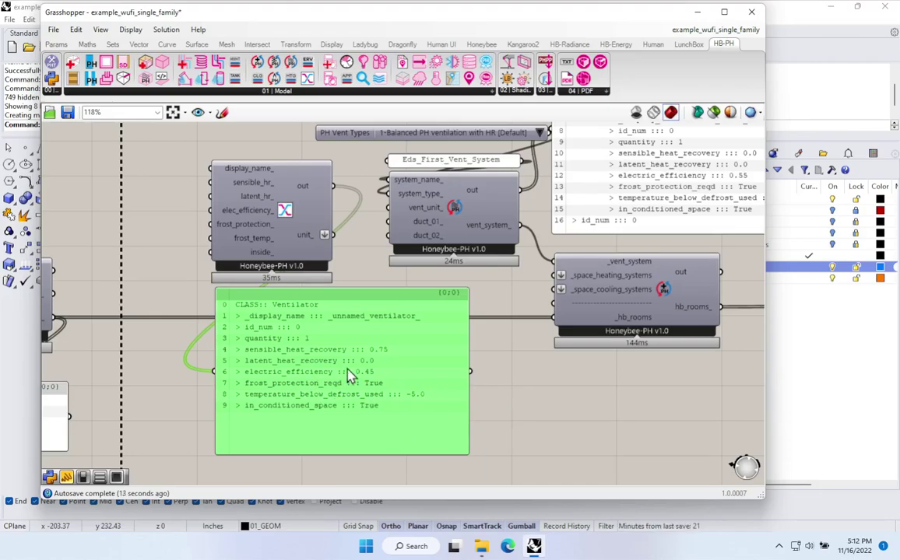
pyautogui.press('Delete')
# Wire the ventilator's unit_ output to the ventilation system's vent_unit_ input and align the ventilator beside it
pyautogui.moveTo(266, 207)
pyautogui.mouseDown()
pyautogui.moveTo(292, 197)
pyautogui.moveTo(271, 212)
pyautogui.mouseUp()
pyautogui.moveTo(337, 243); pyautogui.dragTo(389, 207)
pyautogui.moveTo(495, 223); pyautogui.dragTo(455, 292, button='right')
pyautogui.moveTo(245, 322); pyautogui.dragTo(268, 315)
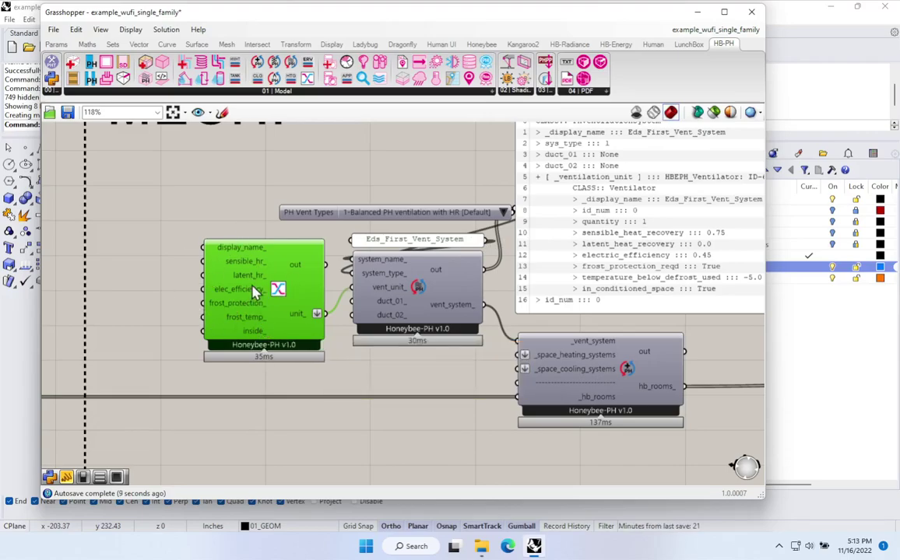
pyautogui.moveTo(252, 285); pyautogui.dragTo(257, 292)
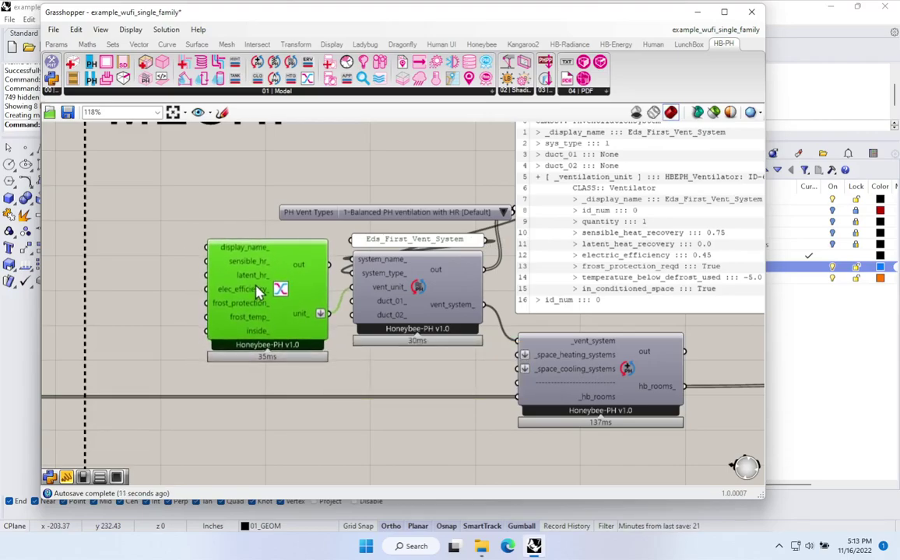
# Switch to File Explorer and open the ERV PDF from the 02_Specs folder in Source_Files
pyautogui.click(482, 547)
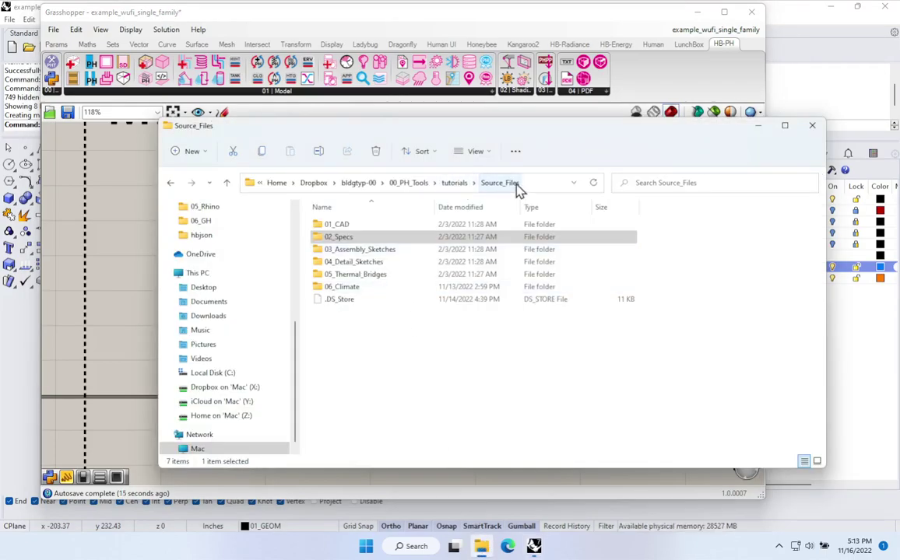
pyautogui.doubleClick(347, 237)
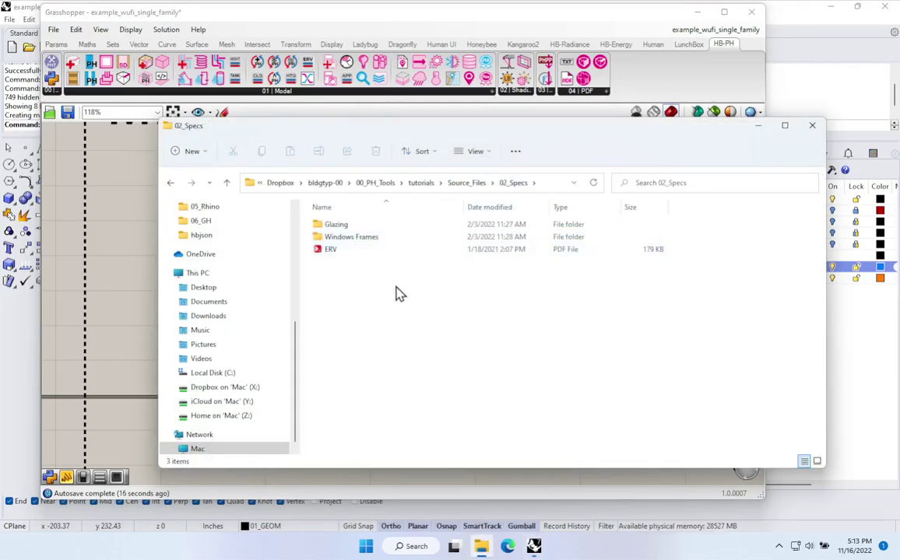
pyautogui.click(330, 257)
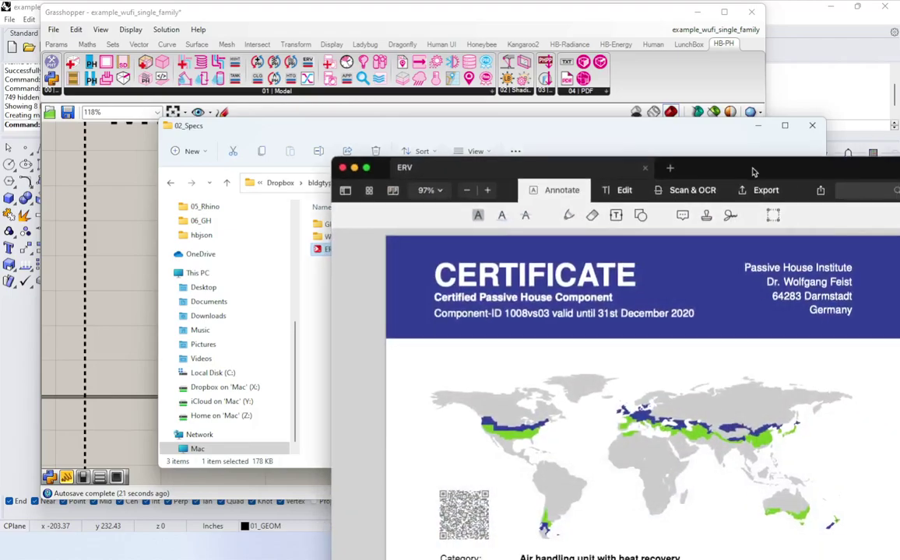
# Examine the ERV certificate for the product name, heat recovery rate, specific electric power and humidity recovery
pyautogui.scroll(-5, 520, 232)
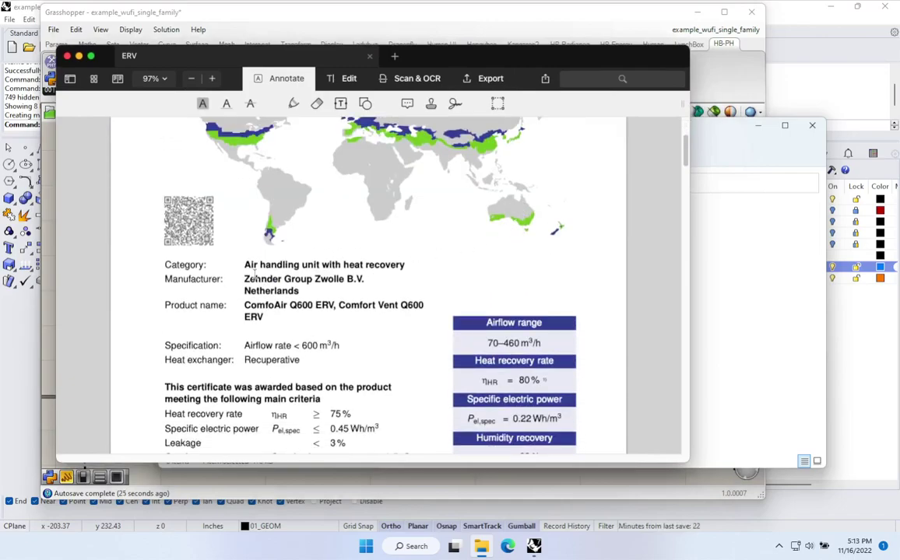
pyautogui.moveTo(246, 306); pyautogui.dragTo(304, 305)
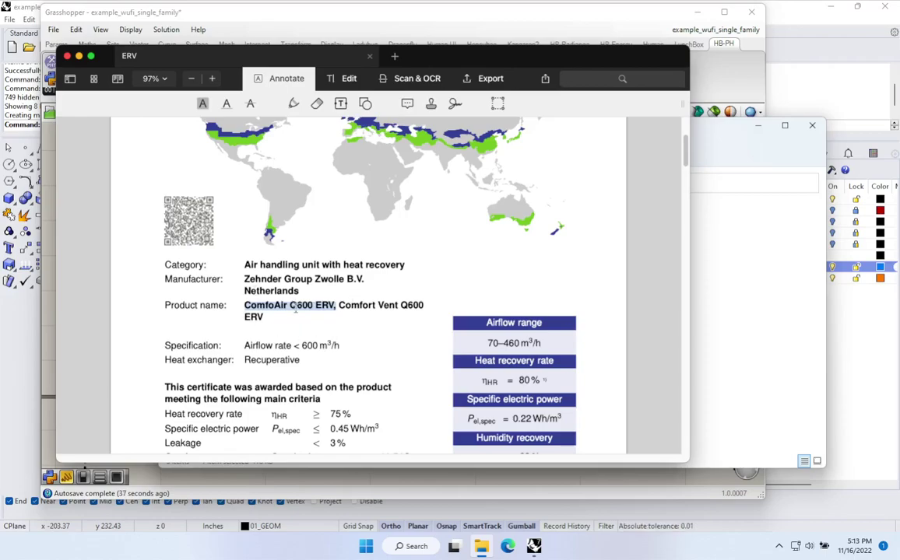
pyautogui.scroll(-2, 430, 327)
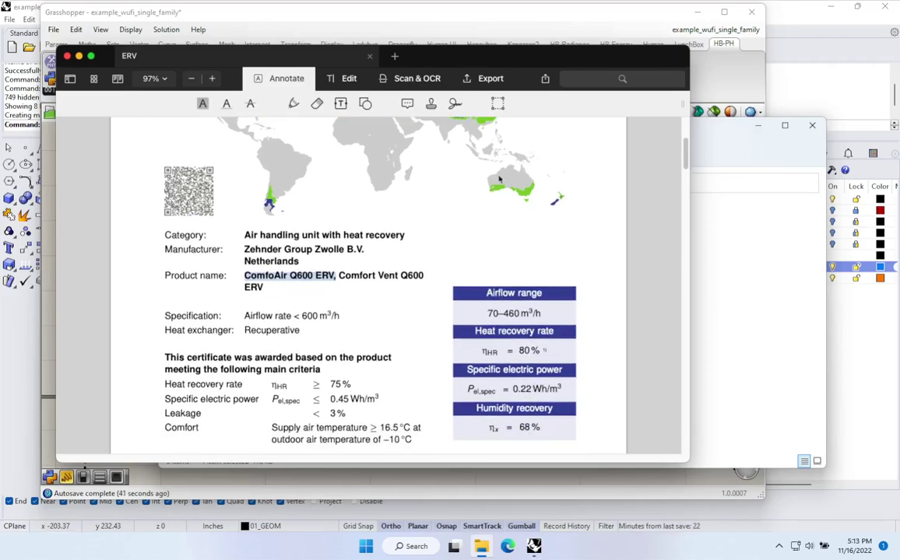
pyautogui.scroll(5, 513, 145)
pyautogui.scroll(-5, 503, 392)
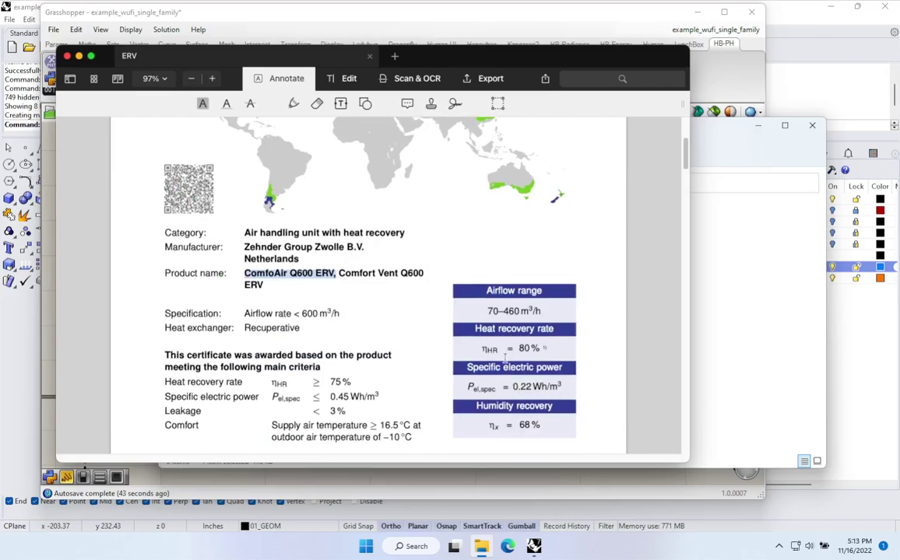
pyautogui.scroll(-3, 503, 359)
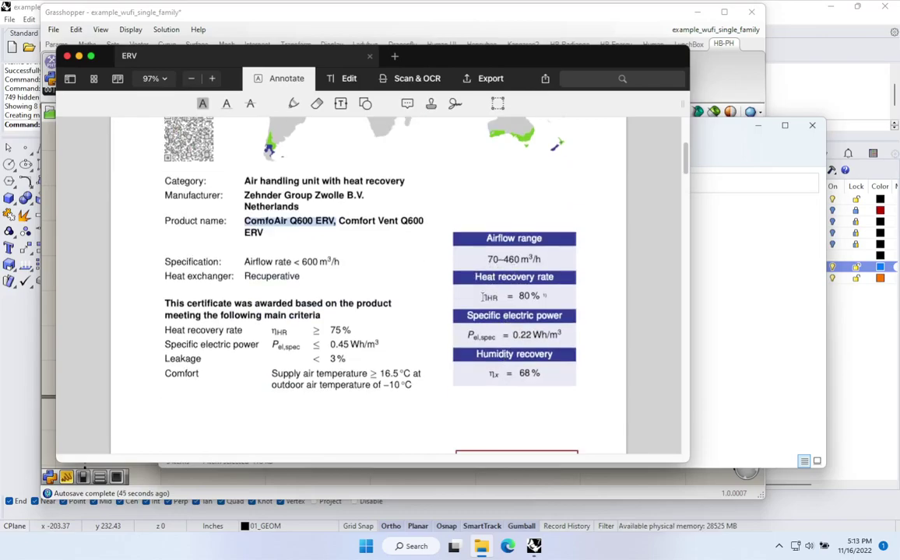
pyautogui.moveTo(483, 297); pyautogui.dragTo(539, 297)
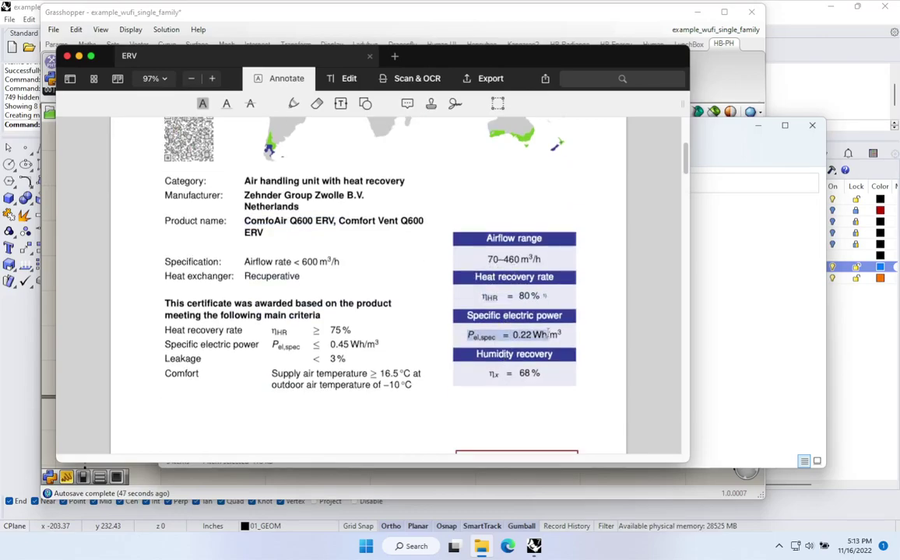
pyautogui.moveTo(489, 374); pyautogui.dragTo(523, 373)
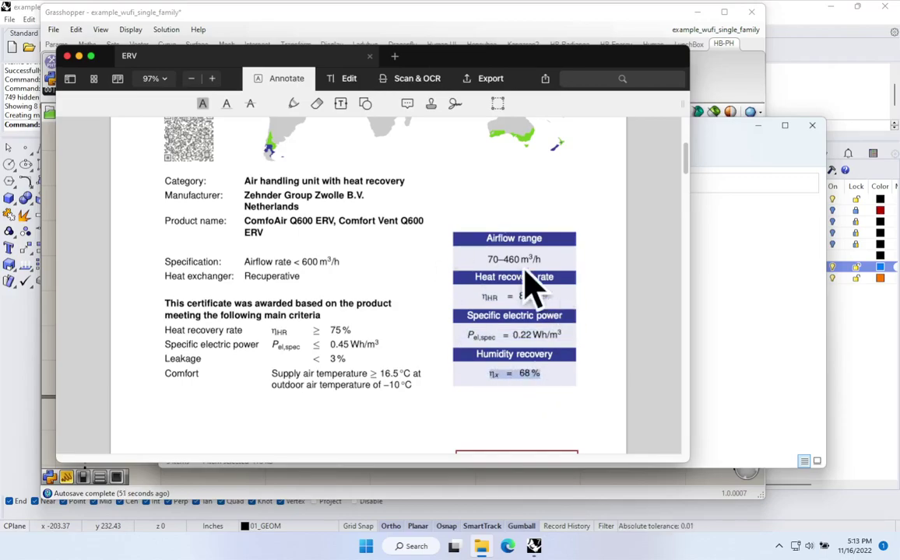
# Move the ERV certificate aside, return to Grasshopper and shift the PH Vent Types list up, clear of the ventilator
pyautogui.moveTo(265, 59); pyautogui.dragTo(450, 127)
pyautogui.moveTo(502, 168); pyautogui.dragTo(757, 45)
pyautogui.click(611, 27)
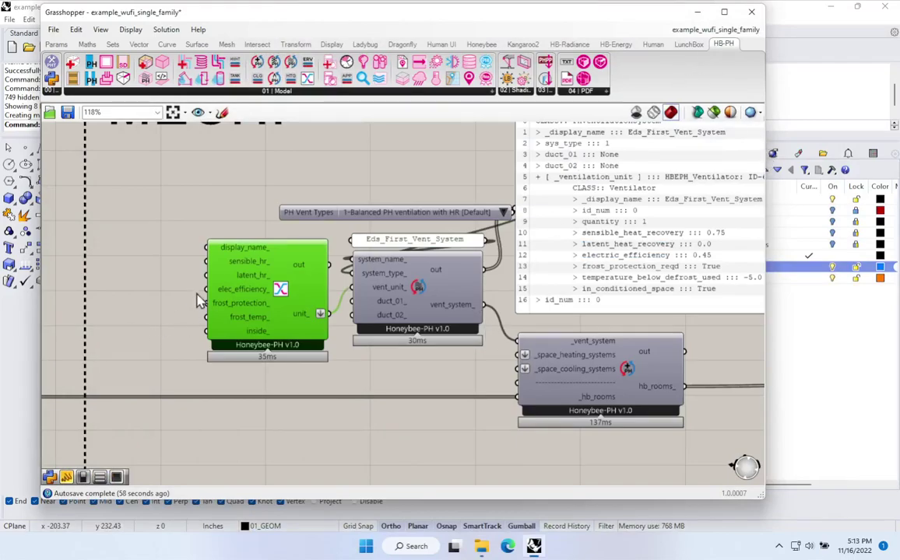
pyautogui.moveTo(316, 211); pyautogui.dragTo(315, 174)
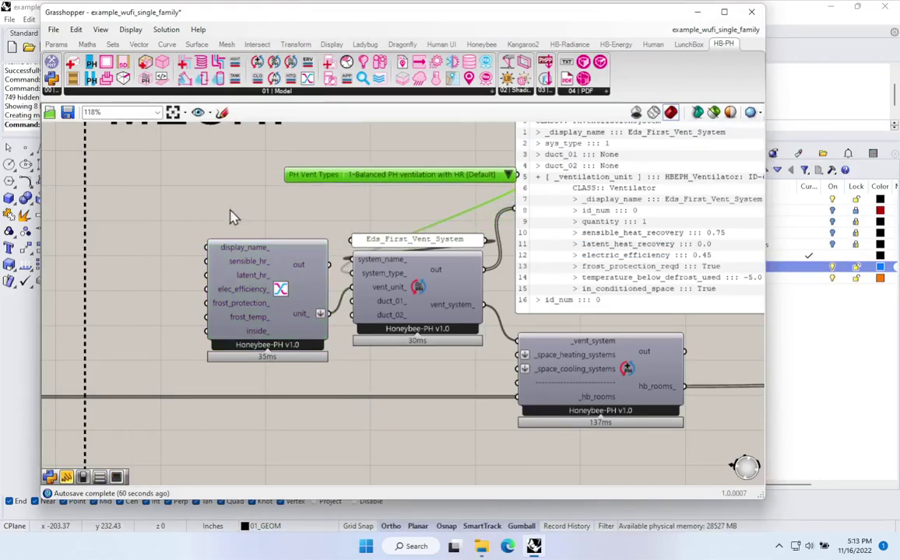
# Add a panel reading Zehnder_ComfoAir_Q600ERV, wire it to the ventilator's display_name_ input and place it directly above the component
pyautogui.doubleClick(218, 191)
pyautogui.write('"')
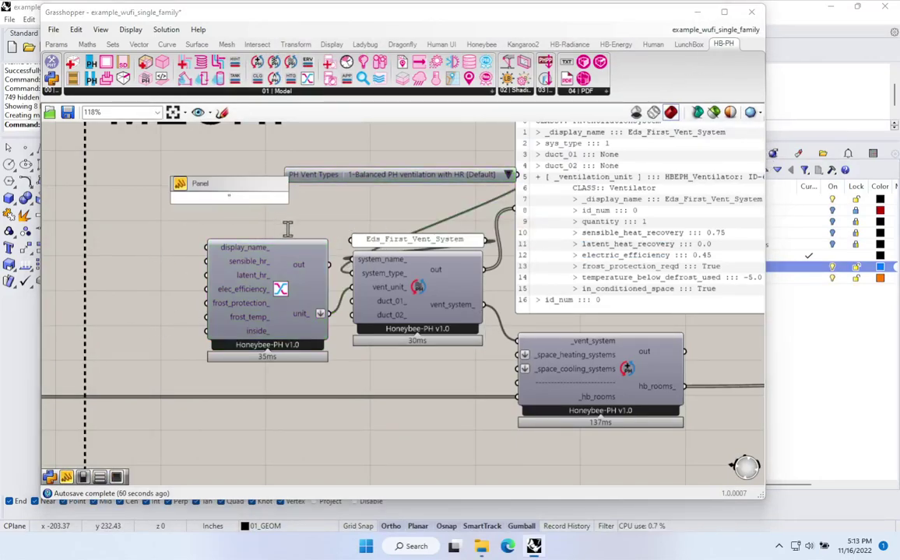
pyautogui.write('Zehnder_ComfoA')
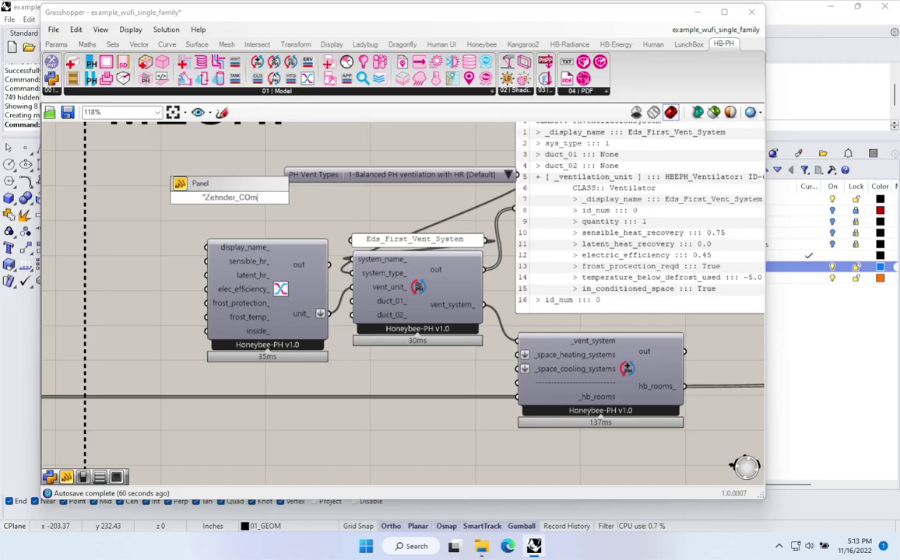
pyautogui.write('ir')
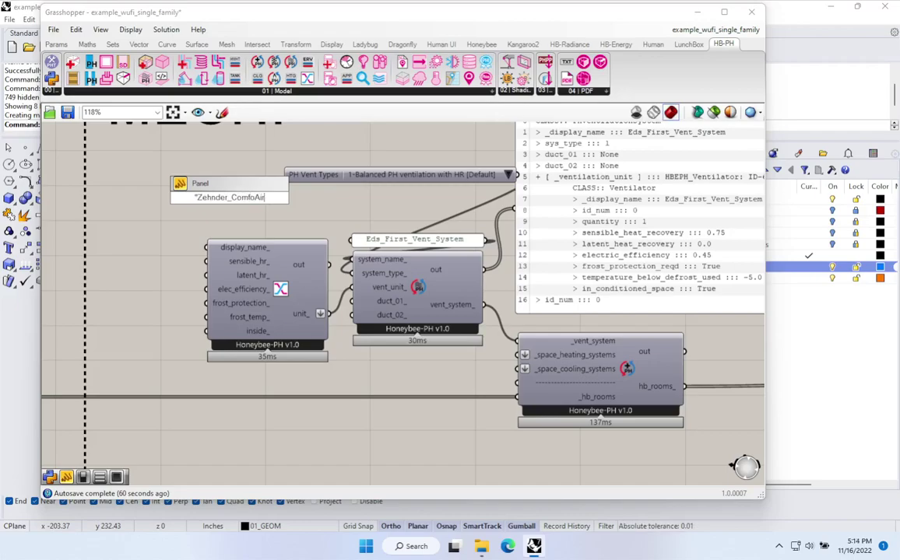
pyautogui.write('_Q600ERV')
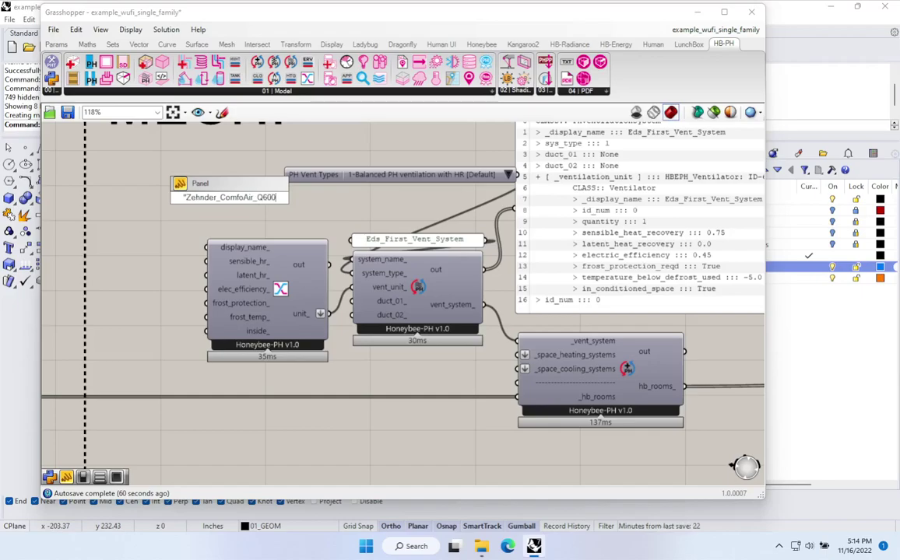
pyautogui.press('Return')
pyautogui.moveTo(206, 249); pyautogui.dragTo(295, 197)
pyautogui.moveTo(234, 197); pyautogui.dragTo(269, 226)
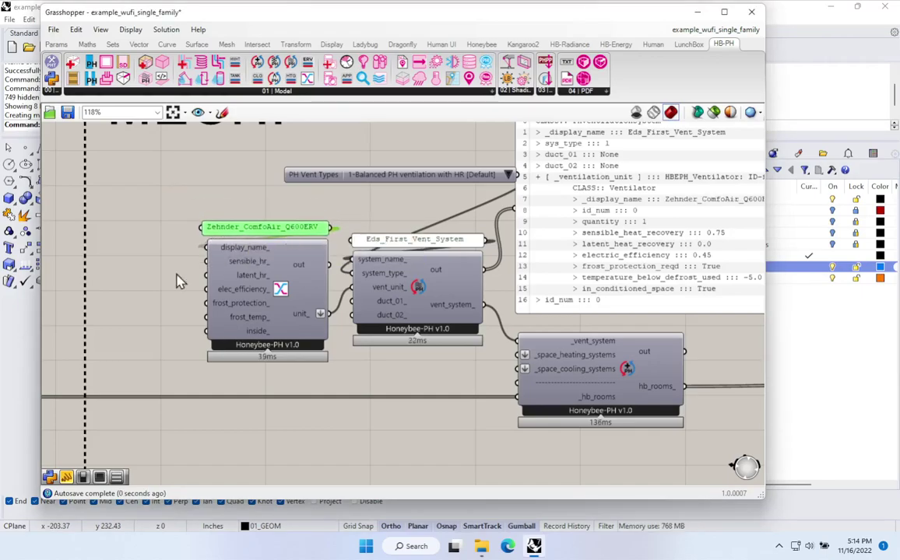
# Add a 0.8 panel beside the ventilator and wire it to the sensible_hr_ input
pyautogui.doubleClick(129, 239)
pyautogui.write('"0')
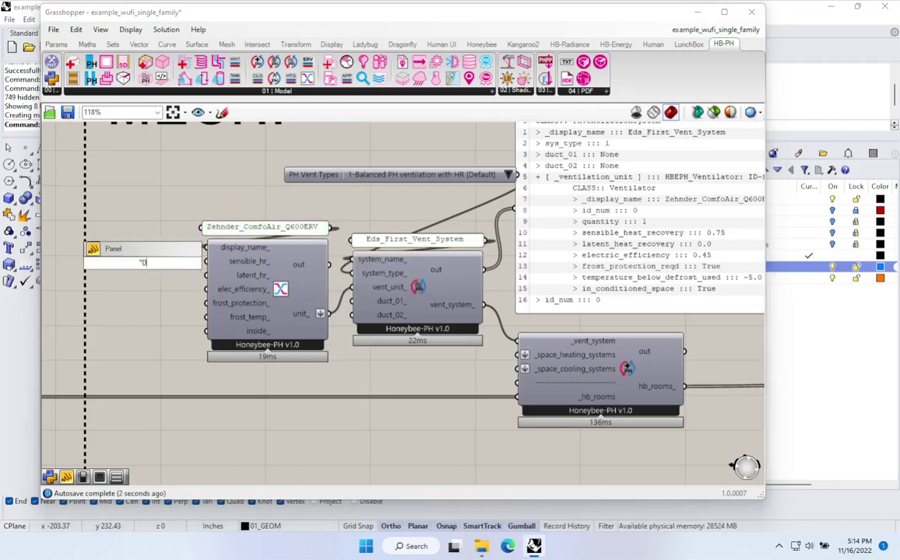
pyautogui.write('.8')
pyautogui.press('Return')
pyautogui.moveTo(209, 269); pyautogui.dragTo(156, 262)
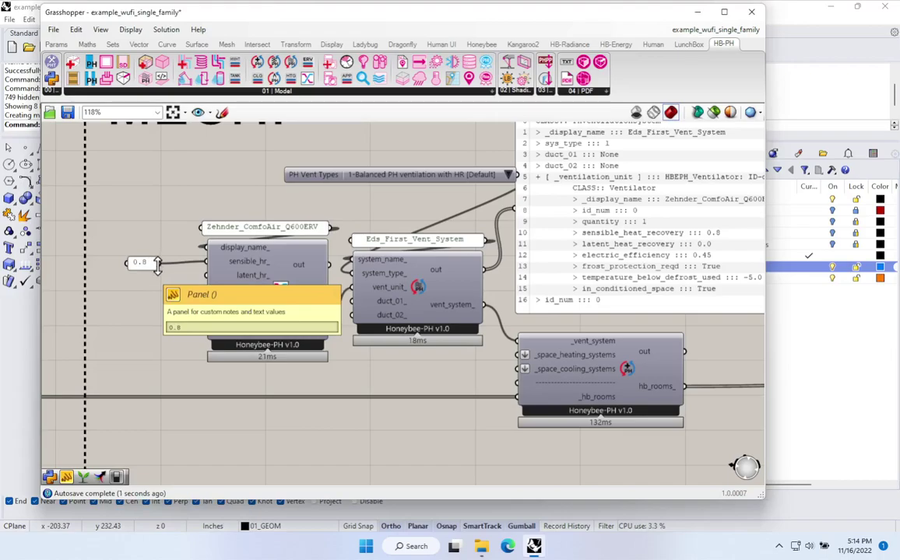
# Add a panel with the value 0.68 below the 0.8 panel
pyautogui.doubleClick(144, 297)
pyautogui.write('"')
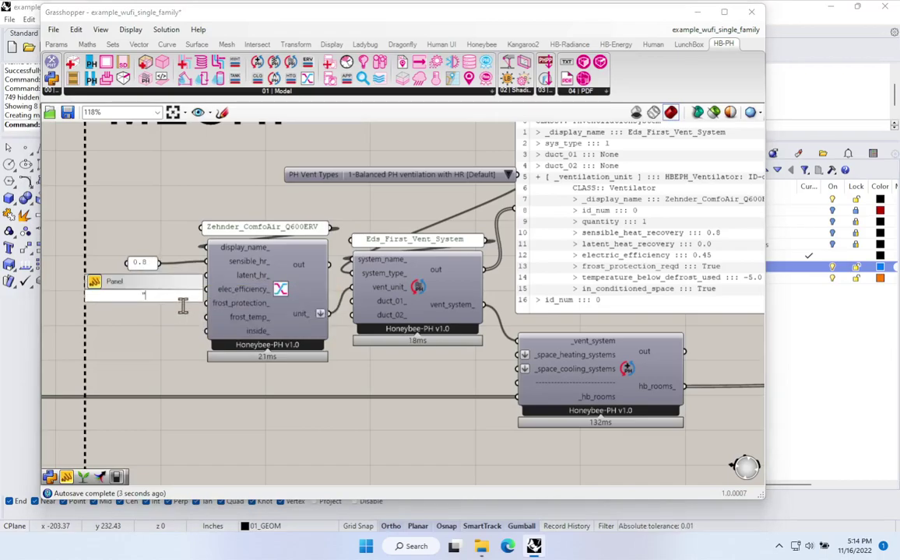
pyautogui.write('0168')
pyautogui.press('BackSpace')
pyautogui.press('BackSpace')
pyautogui.press('BackSpace')
pyautogui.press('Return')
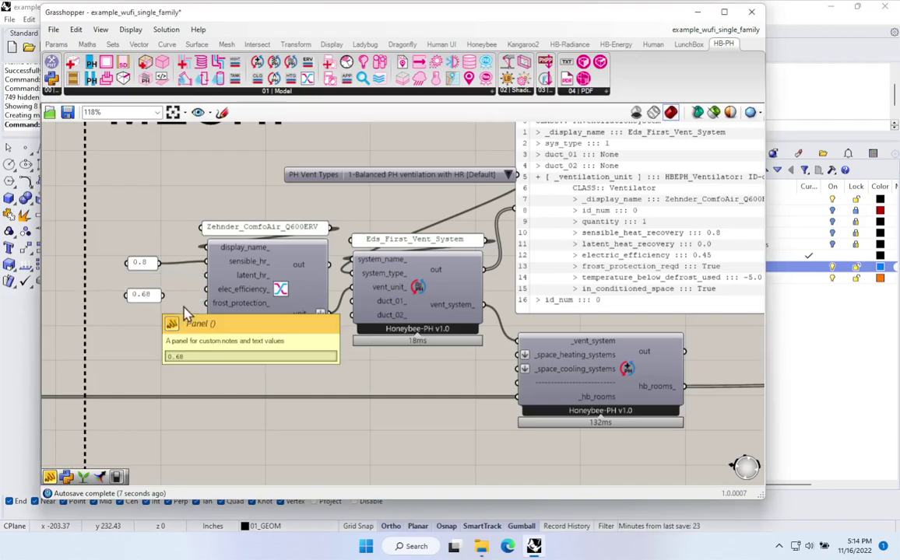
# Check the humidity recovery in the ERV certificate, then wire the 0.68 panel to latent_hr_ and tuck it under the 0.8 panel
pyautogui.hotkey('alt', 'Tab')
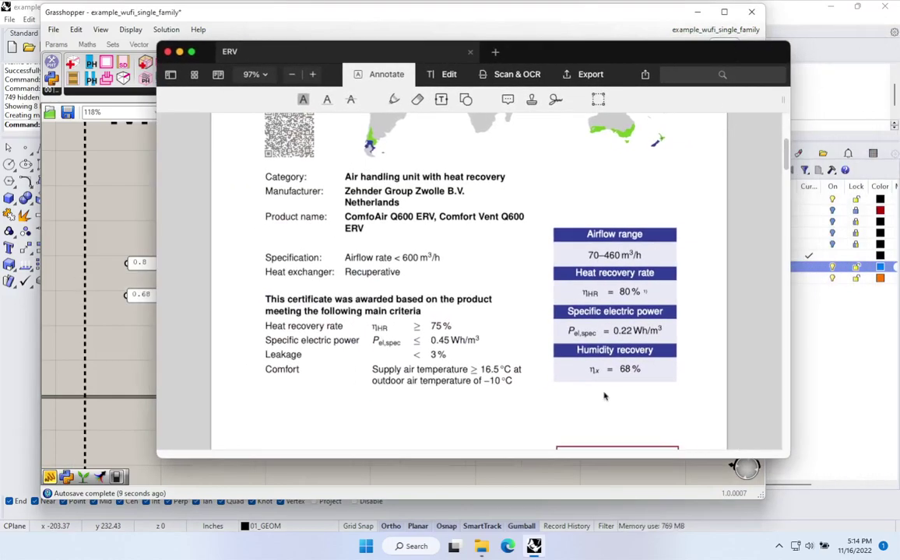
pyautogui.moveTo(592, 369); pyautogui.dragTo(639, 369)
pyautogui.moveTo(626, 54); pyautogui.dragTo(899, 55)
pyautogui.click(101, 310)
pyautogui.moveTo(162, 295); pyautogui.dragTo(204, 276)
pyautogui.moveTo(145, 300); pyautogui.dragTo(147, 285)
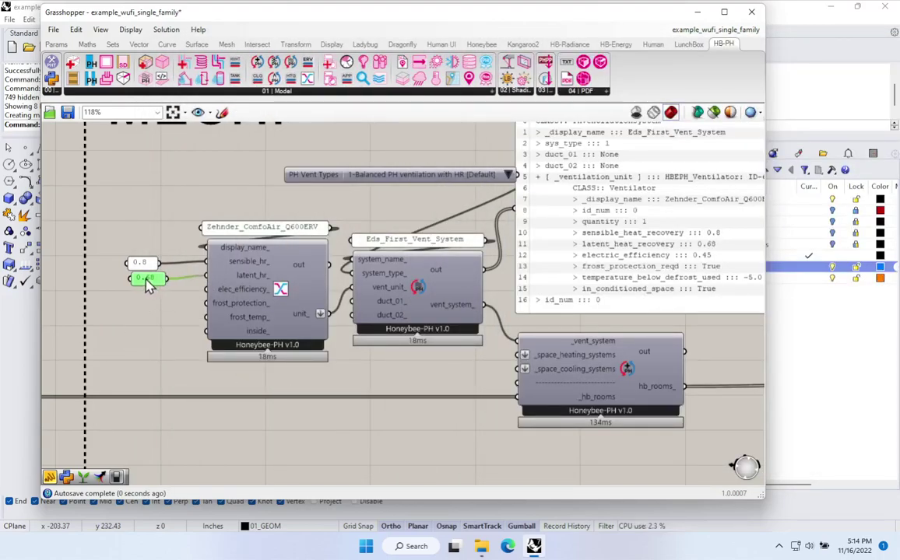
# Read the description of the elec_efficiency_ input and check the specific electric power in the ERV certificate
pyautogui.moveTo(244, 298)
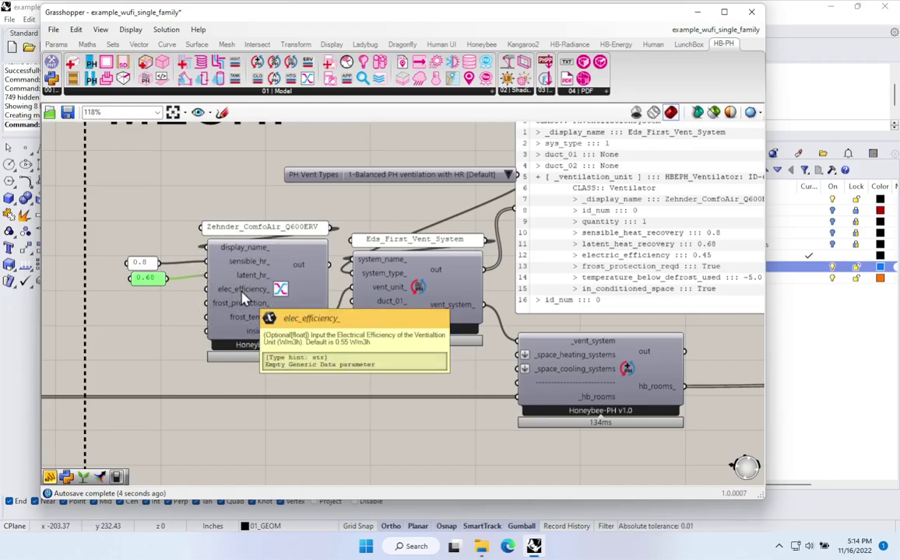
pyautogui.hotkey('alt', 'Tab')
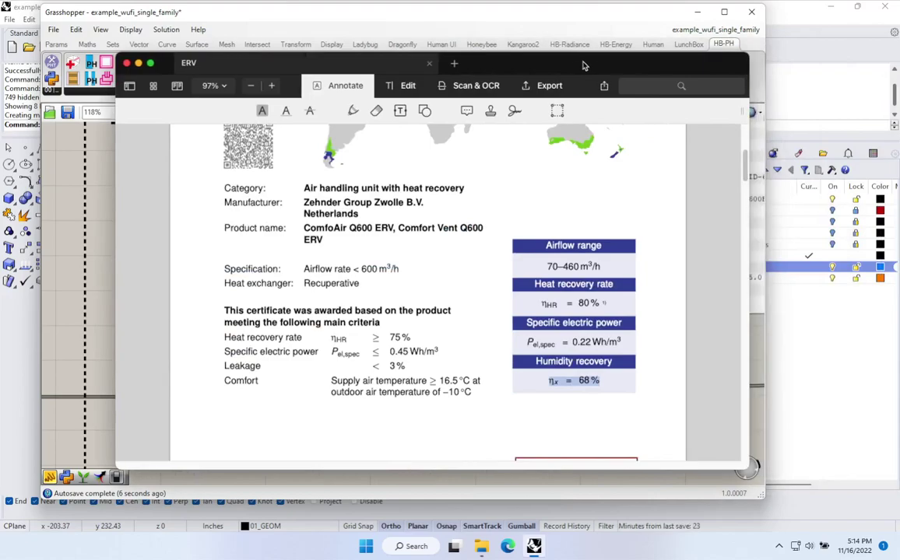
pyautogui.moveTo(529, 343); pyautogui.dragTo(621, 343)
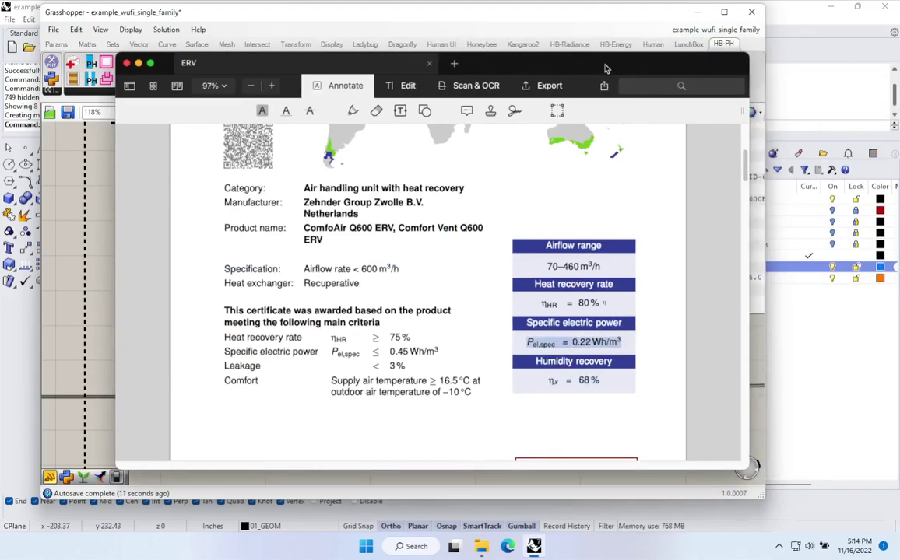
pyautogui.moveTo(605, 71); pyautogui.dragTo(895, 78)
# Add a 0.22 panel, wire it to the ventilator's elec_efficiency_ input and nudge the ventilator slightly away from the ventilation system
pyautogui.click(141, 315)
pyautogui.doubleClick(141, 311)
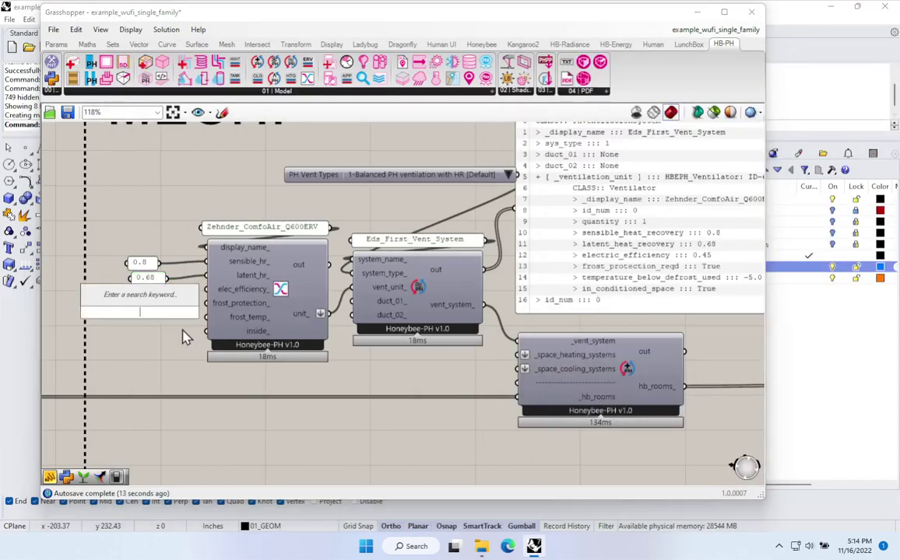
pyautogui.write('"0')
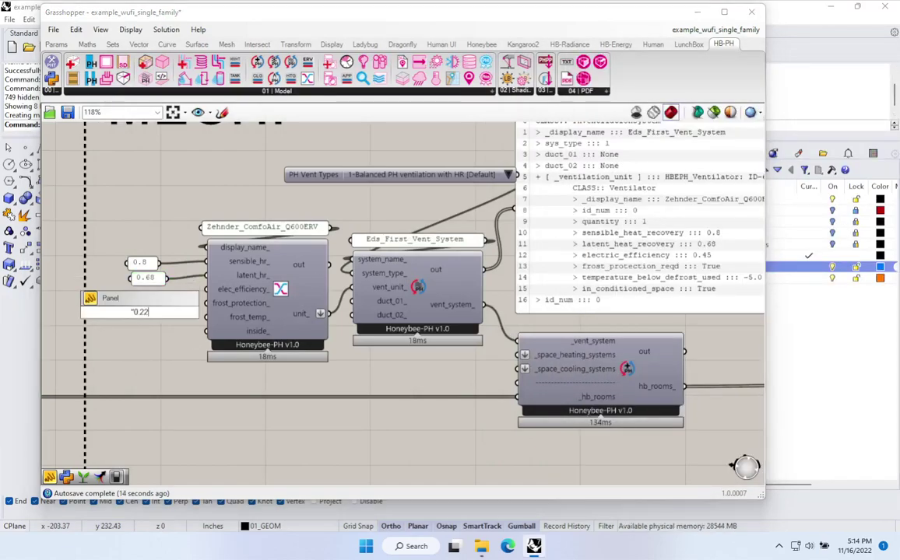
pyautogui.write('.22')
pyautogui.press('Return')
pyautogui.moveTo(206, 289); pyautogui.dragTo(162, 302)
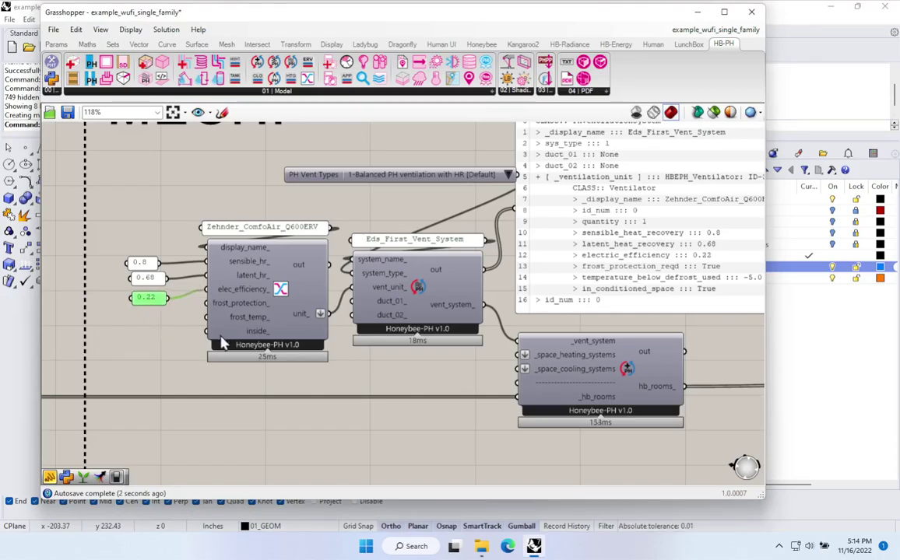
pyautogui.moveTo(276, 309); pyautogui.dragTo(273, 312)
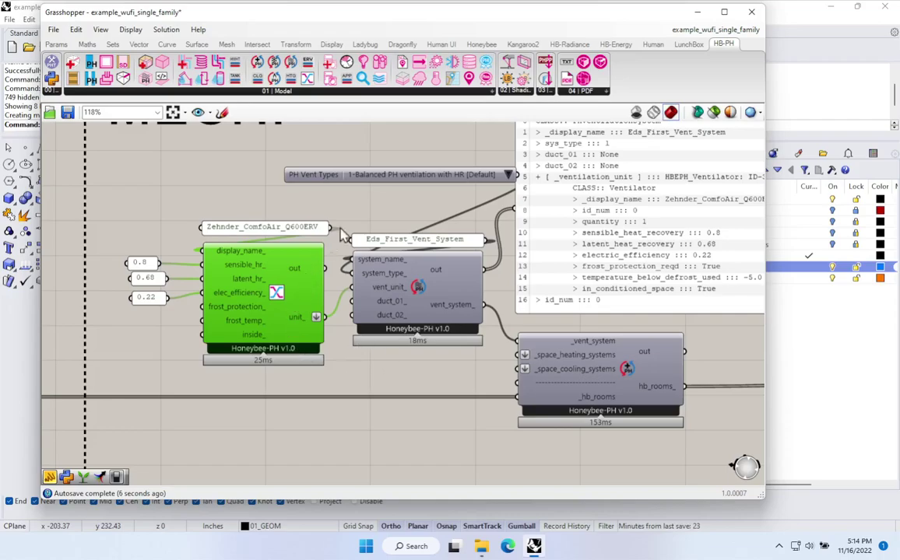
# Review the ventilation system's properties in its output panel and move that panel slightly away from the components
pyautogui.moveTo(621, 228); pyautogui.dragTo(457, 267, button='right')
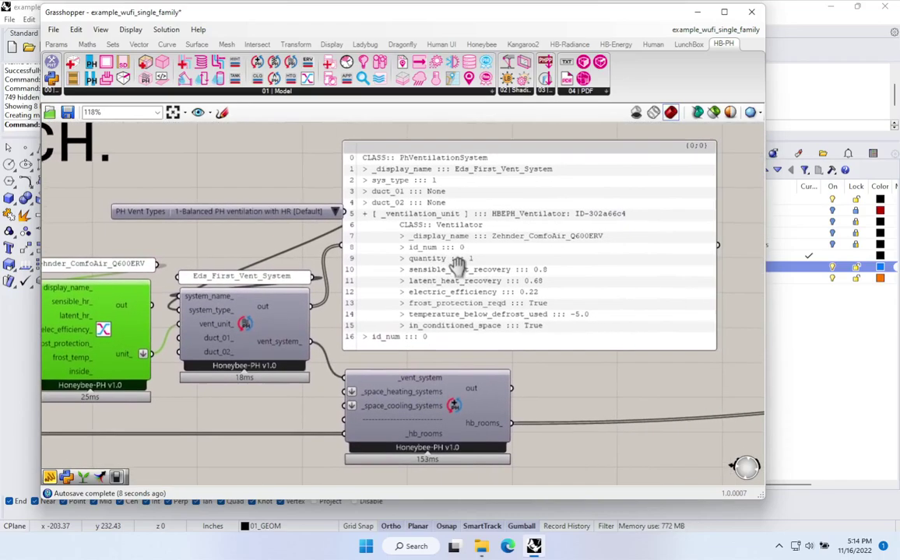
pyautogui.click(433, 244)
pyautogui.moveTo(433, 244); pyautogui.dragTo(432, 240)
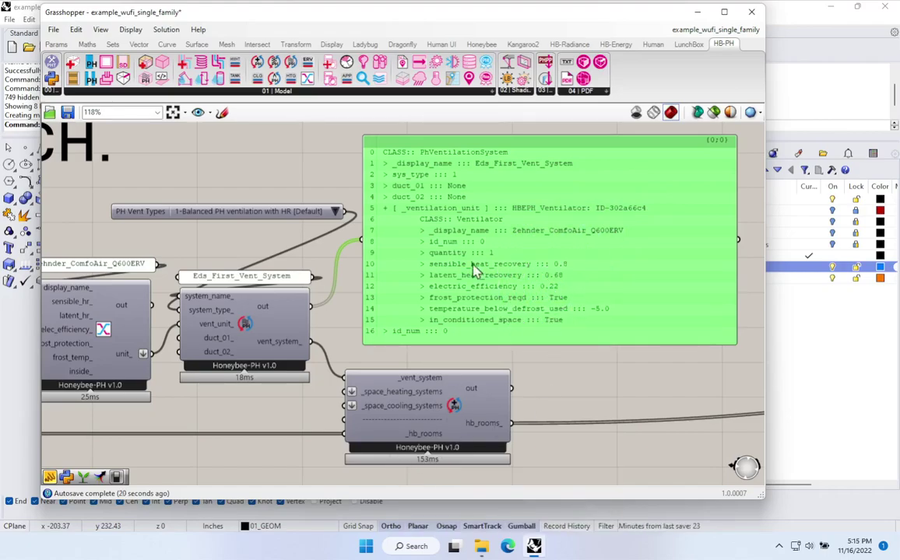
pyautogui.scroll(-3, 470, 302)
pyautogui.scroll(3, 358, 257)
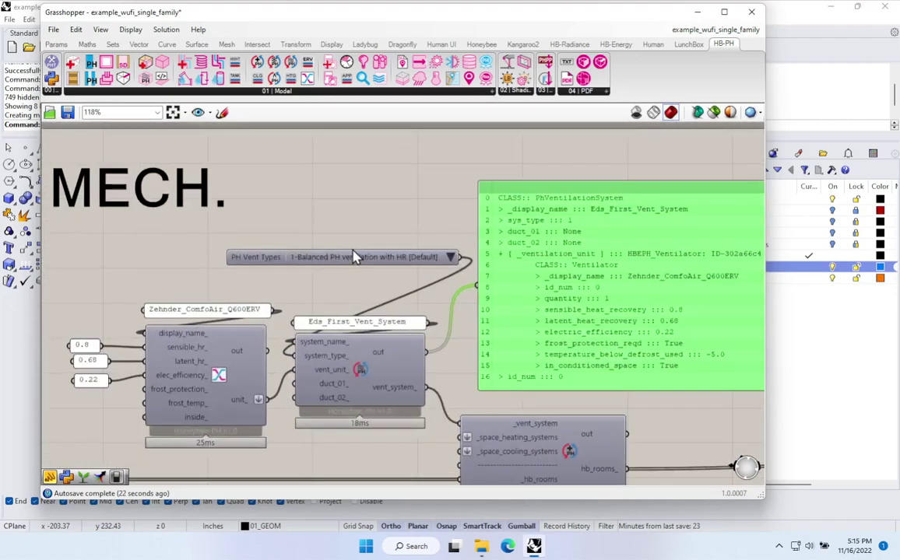
# Export the updated model again through the HBJSON and WUFI XML components at the end of the definition
pyautogui.scroll(-5, 358, 257)
pyautogui.moveTo(623, 280); pyautogui.dragTo(312, 280, button='right')
pyautogui.scroll(5, 397, 302)
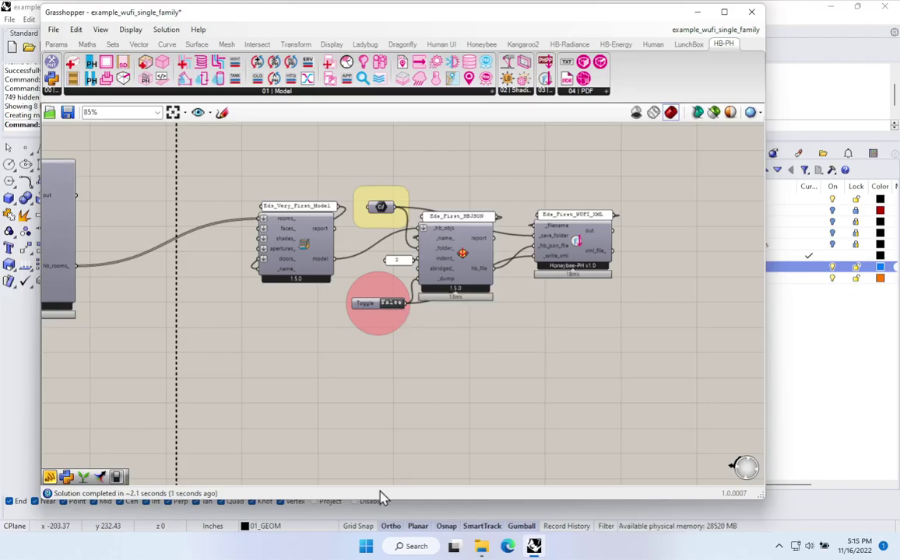
# Launch WUFI Passive and open the XML project file Eds_First_WUFI_XML_11_16_17_15_9 from the Desktop
pyautogui.click(366, 548)
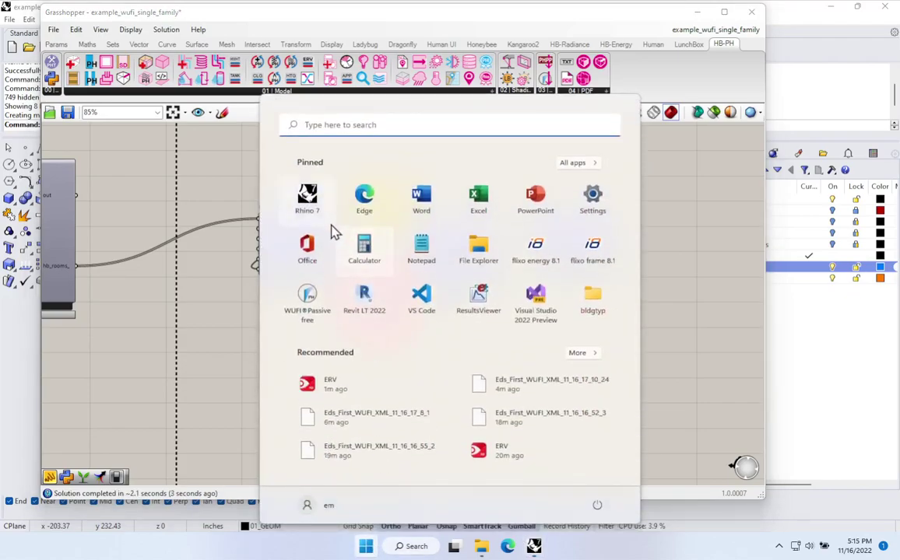
pyautogui.click(308, 297)
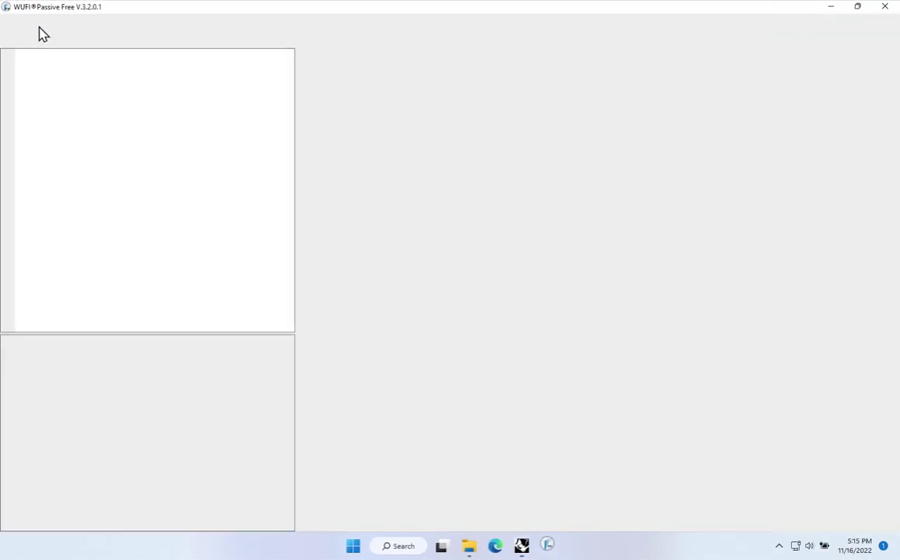
pyautogui.click(21, 25)
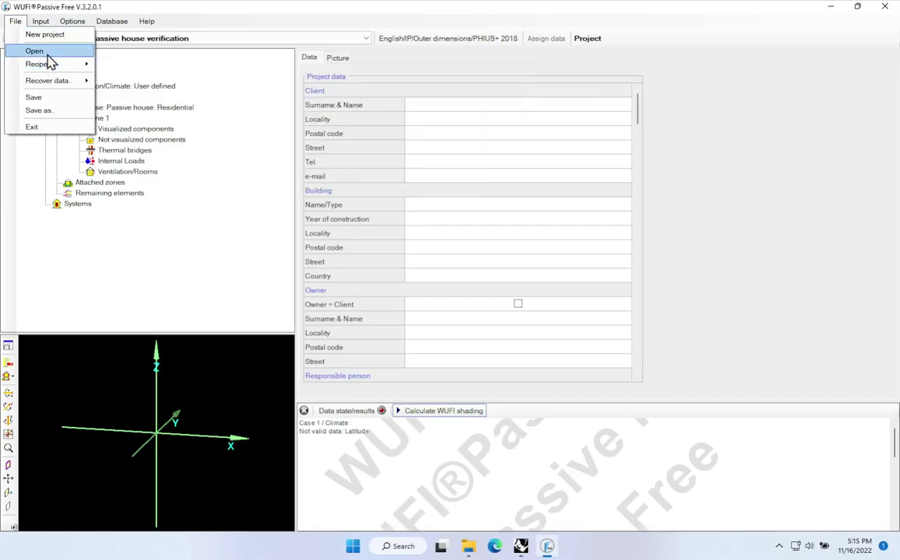
pyautogui.click(48, 51)
pyautogui.scroll(5, 241, 171)
pyautogui.click(231, 154)
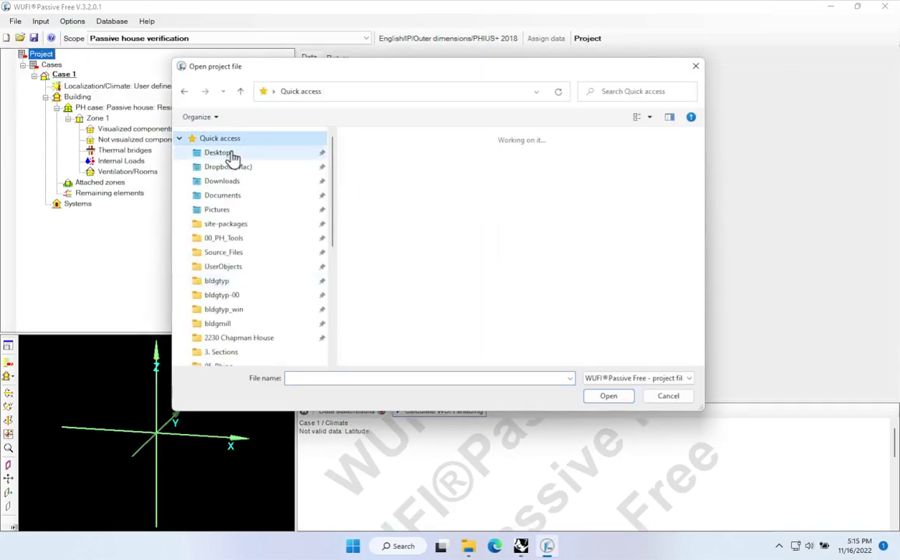
pyautogui.click(626, 379)
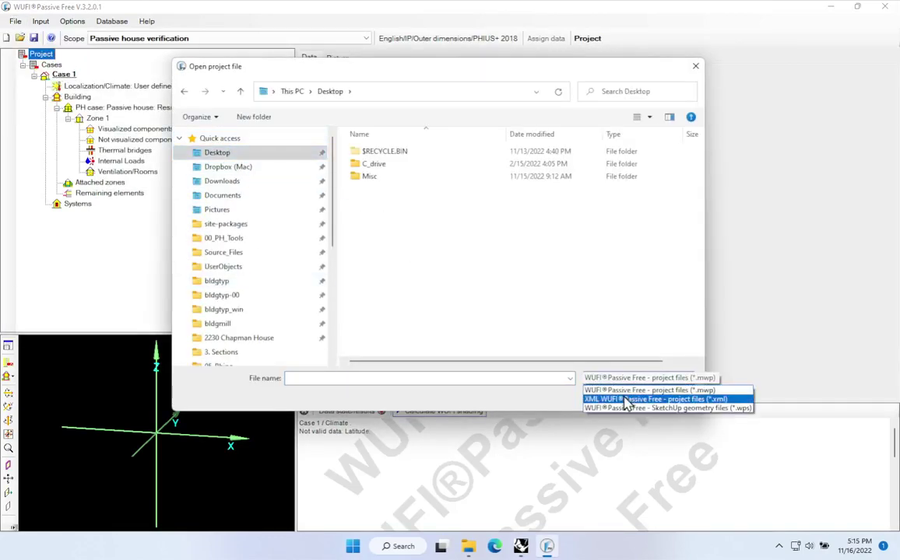
pyautogui.click(662, 400)
pyautogui.click(413, 239)
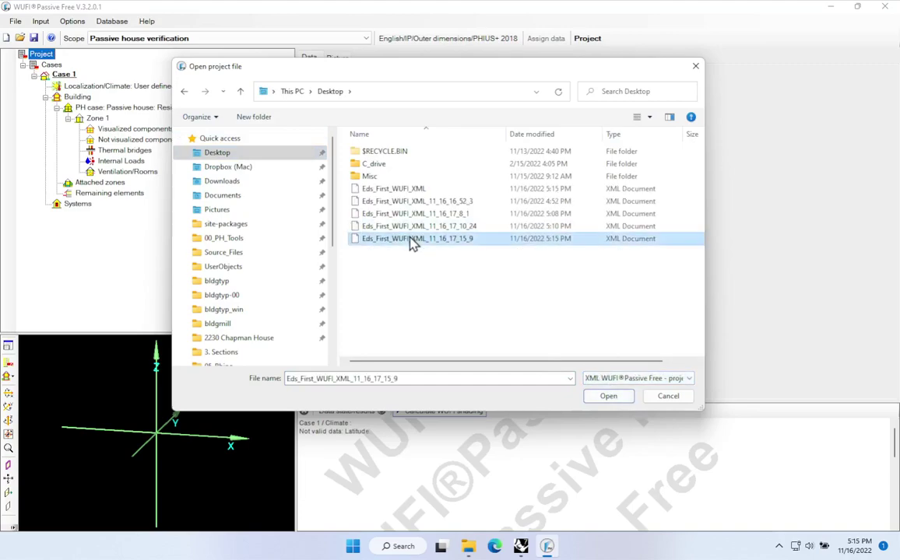
pyautogui.click(623, 400)
pyautogui.click(537, 316)
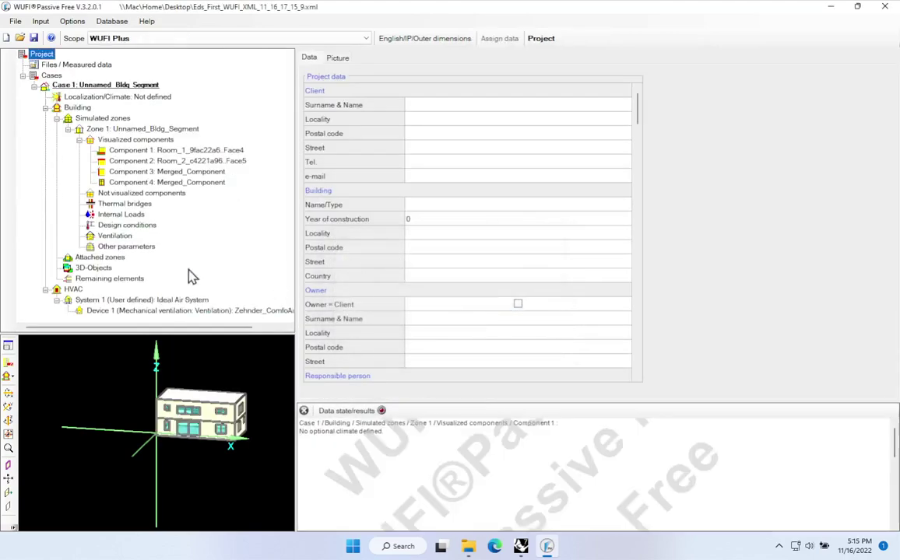
# Set the scope to Passive house verification and examine the ERV device's recovery efficiencies, electric efficiency and ventilated rooms
pyautogui.click(148, 38)
pyautogui.click(128, 56)
pyautogui.click(134, 269)
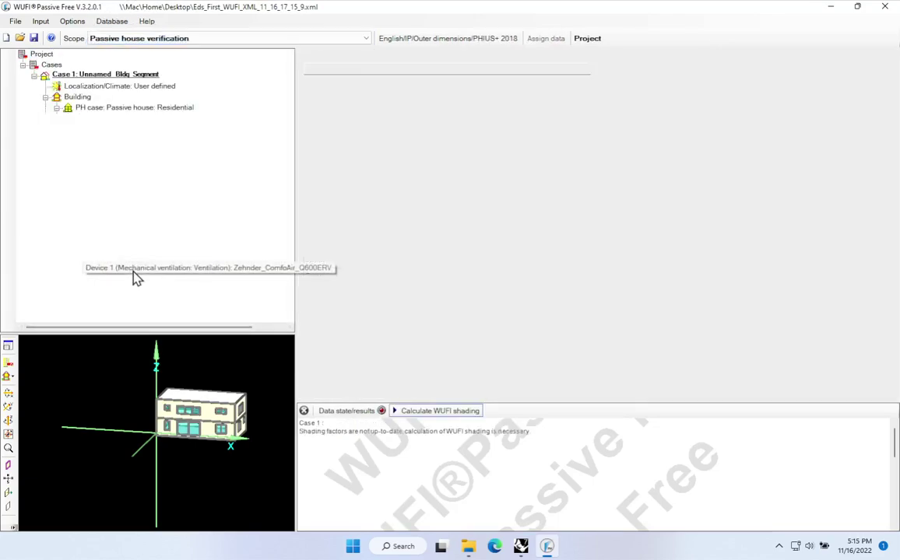
pyautogui.click(243, 275)
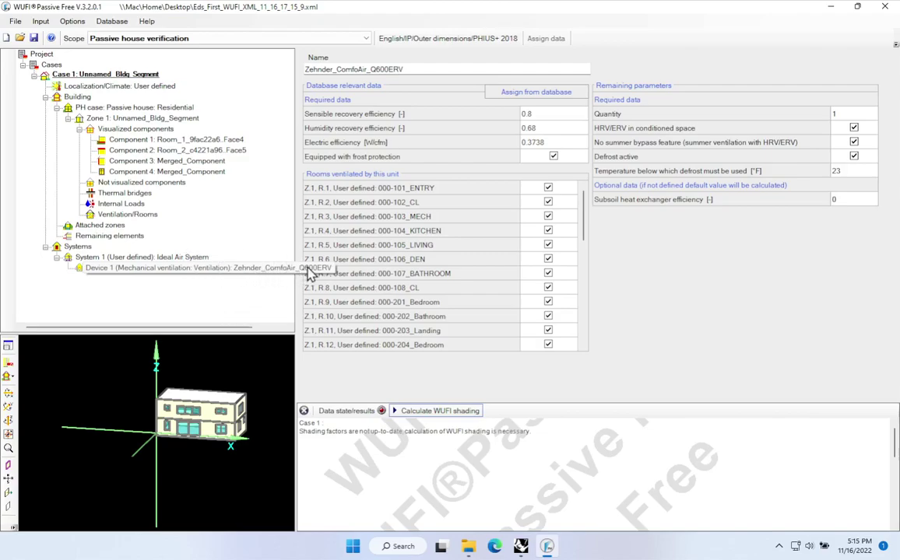
pyautogui.moveTo(532, 128)
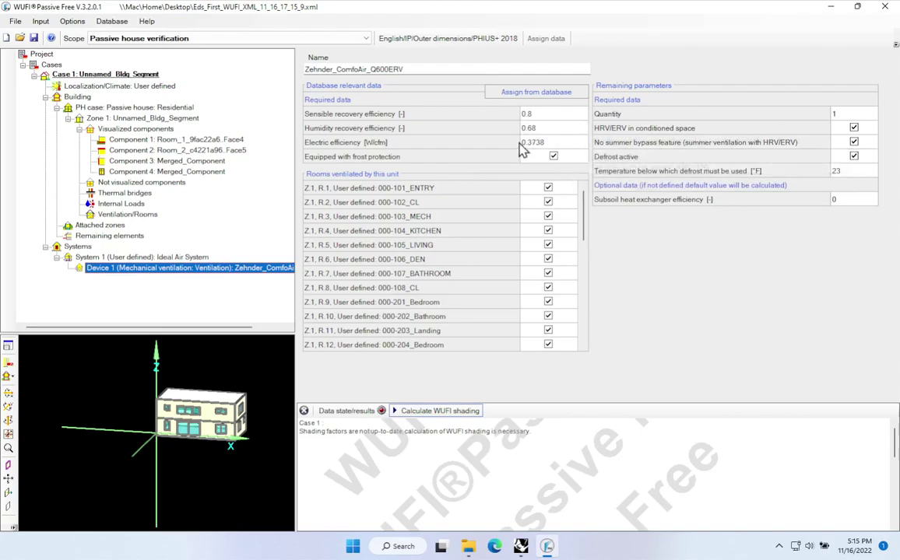
# Switch the unit system to SI in the general options and check the ERV device's electric efficiency in Wh/m³
pyautogui.click(72, 21)
pyautogui.click(111, 75)
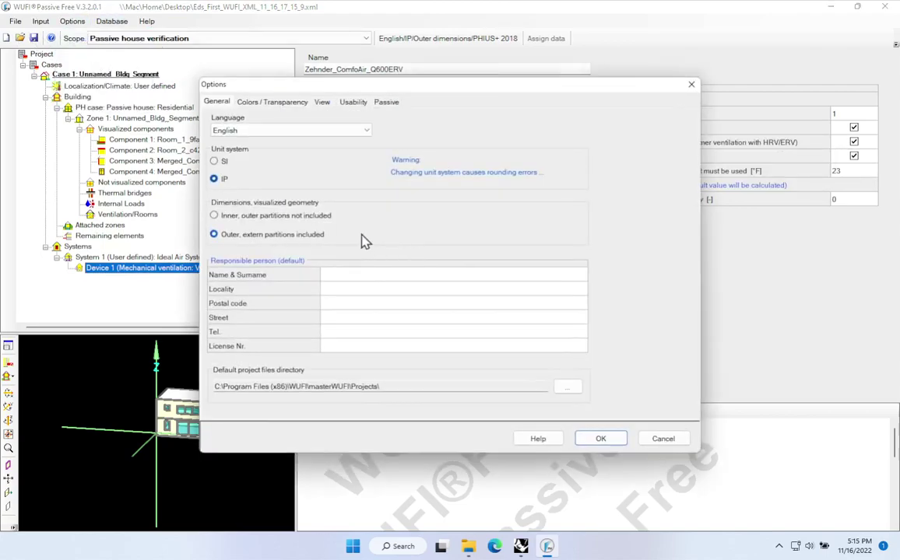
pyautogui.click(214, 161)
pyautogui.click(600, 439)
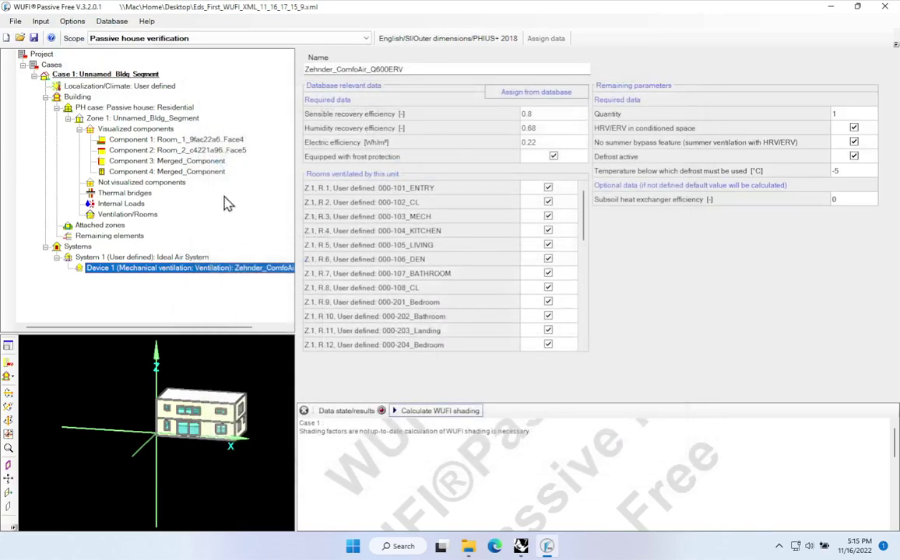
pyautogui.click(529, 151)
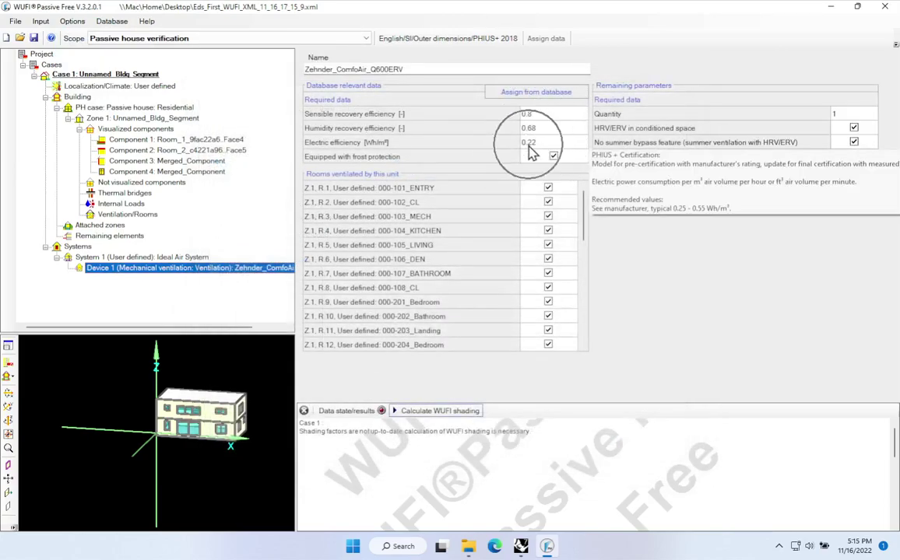
# Set the unit system back to IP and review the full list of rooms ventilated by the ERV device
pyautogui.click(71, 21)
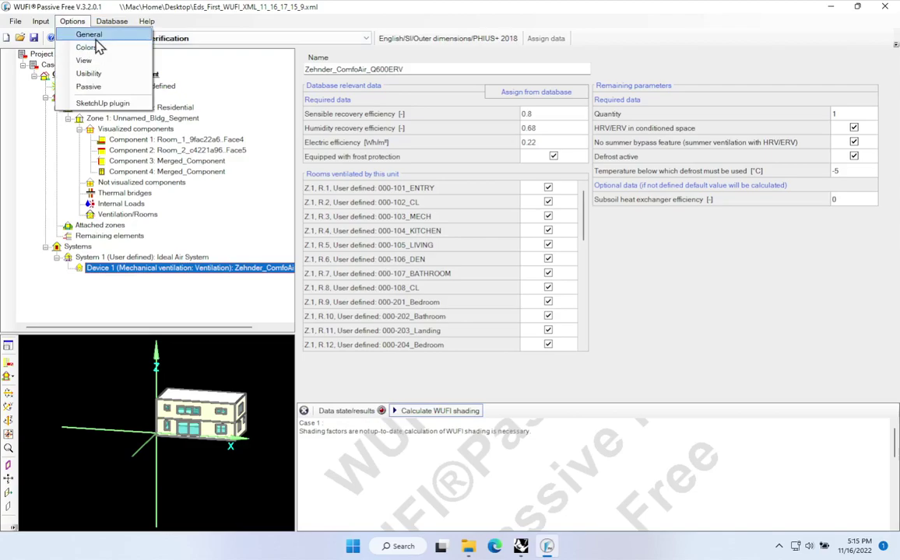
pyautogui.click(91, 35)
pyautogui.click(222, 180)
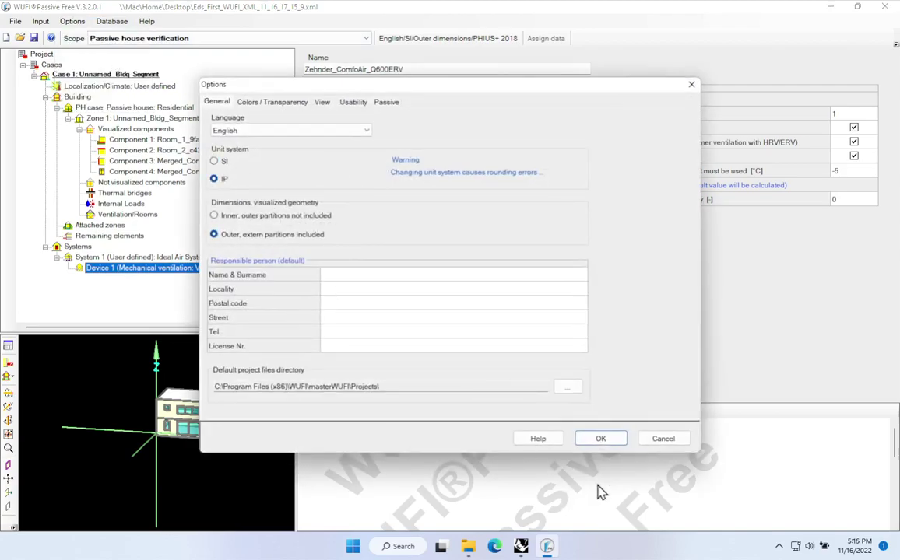
pyautogui.click(601, 439)
pyautogui.moveTo(586, 215); pyautogui.dragTo(582, 321)
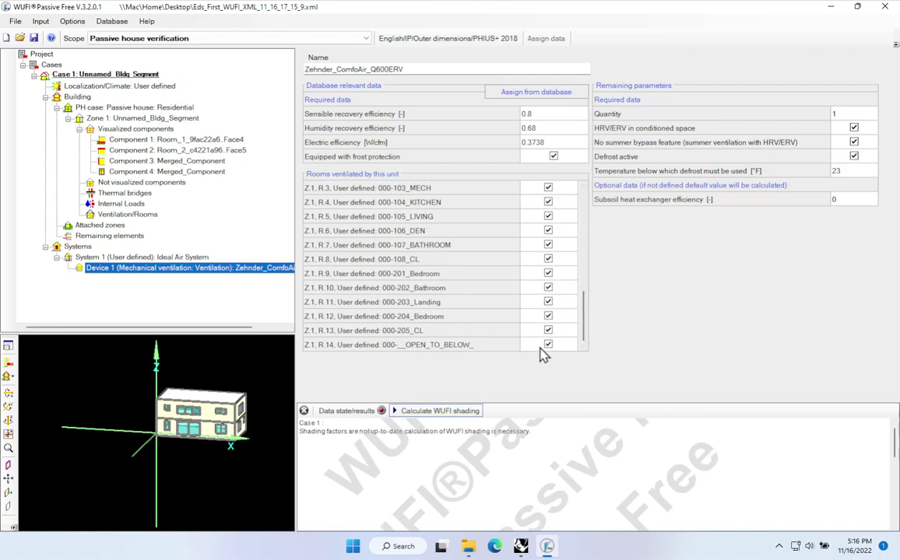
pyautogui.moveTo(579, 322); pyautogui.dragTo(578, 203)
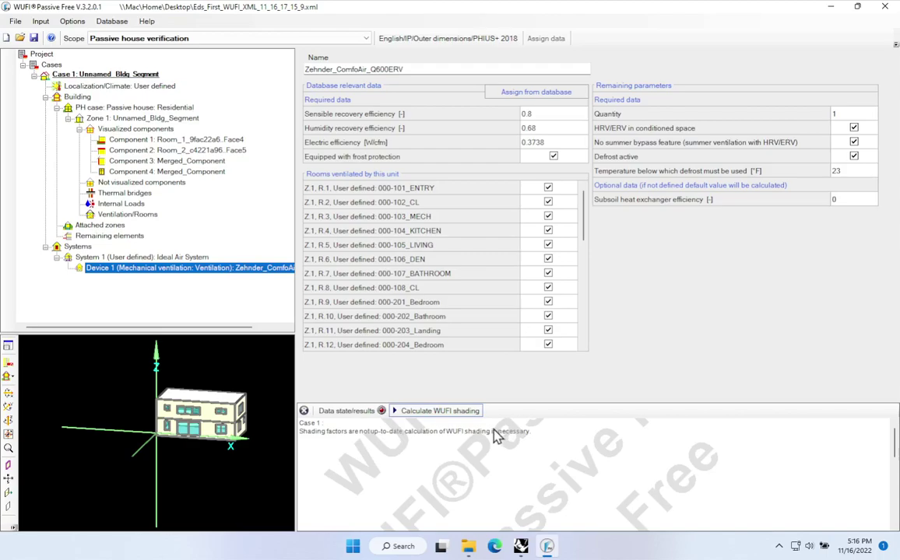
# Calculate the WUFI shading for Case 1 and enlarge the results area to show all demand and load results
pyautogui.click(429, 413)
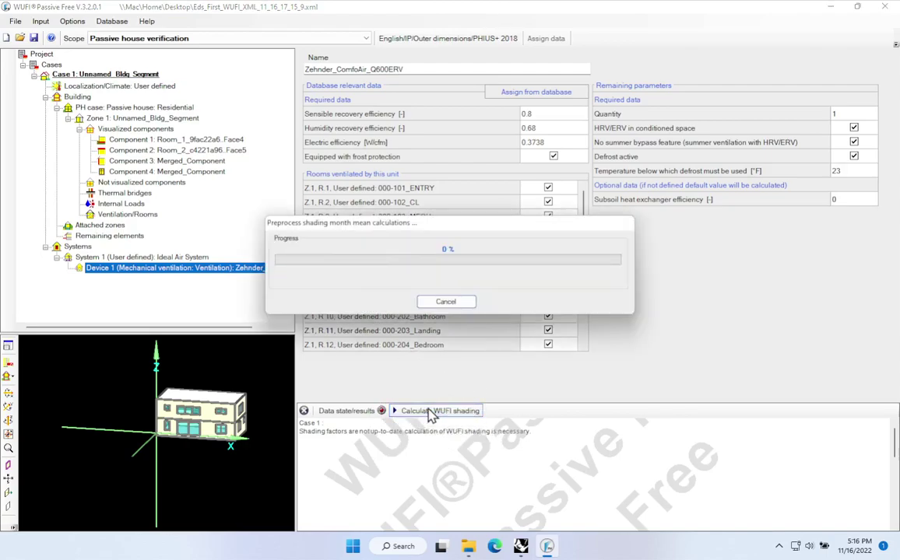
pyautogui.moveTo(484, 399); pyautogui.dragTo(486, 282)
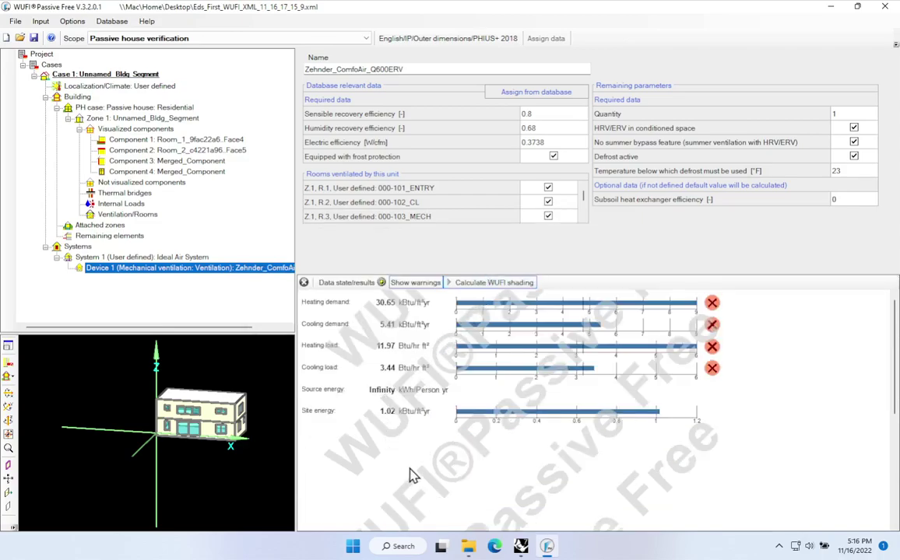